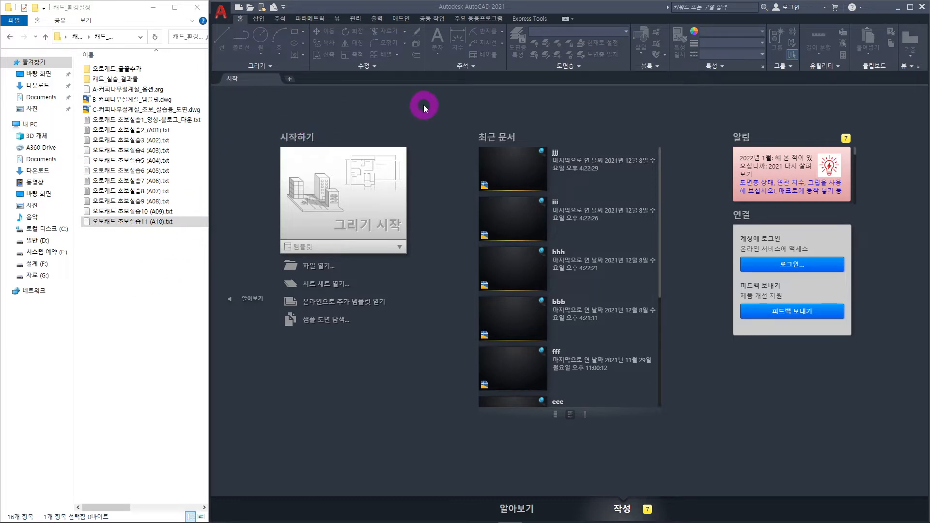
Start a new drawing and open C-커피나무설계실_초보_실습용_도면.dwg alongside it.
click(325, 173)
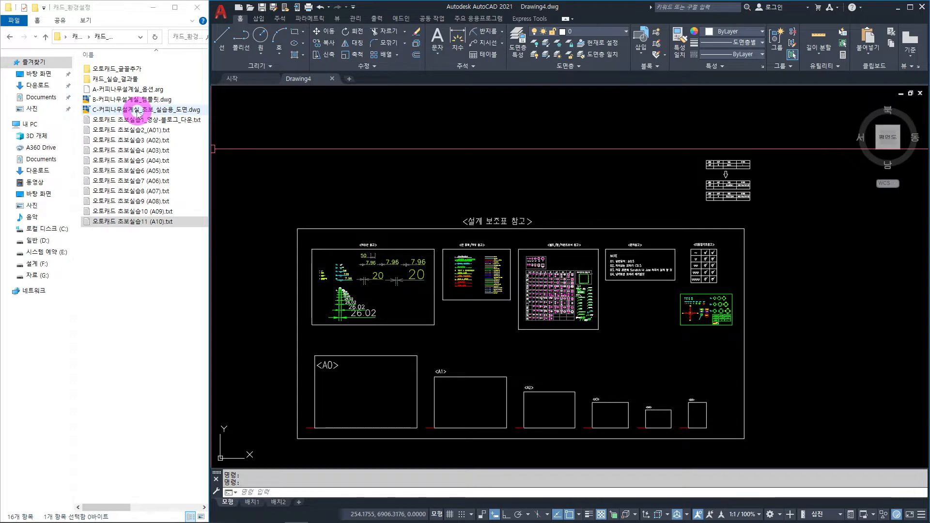
drag(144, 111, 225, 164)
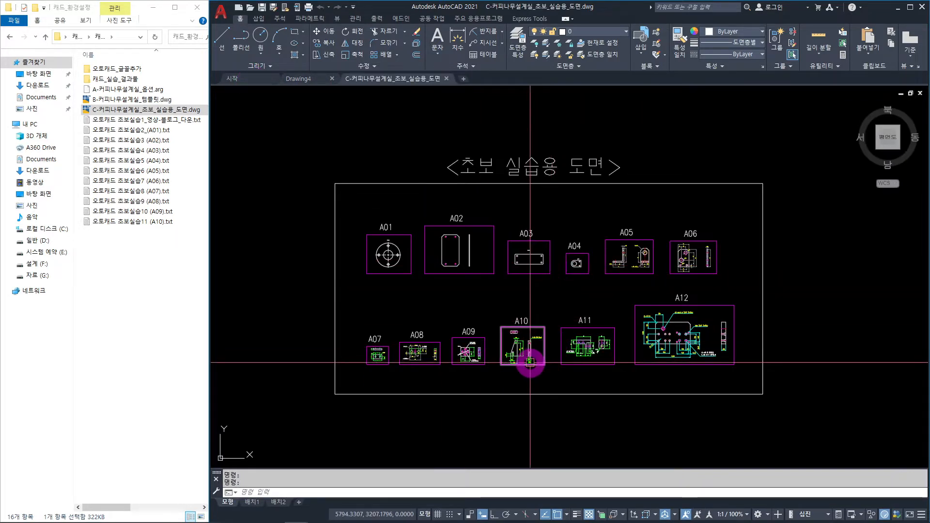
Copy the whole A10 practice drawing, including its title, frame and dimensions, to the clipboard.
scroll(530, 362, up, 8)
middle_drag(550, 328, 569, 349)
click(682, 104)
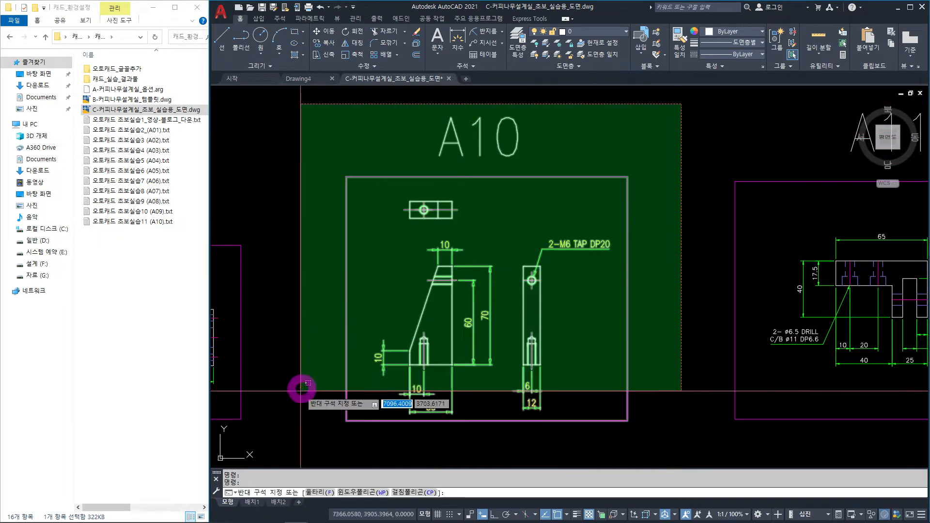
click(304, 430)
key(ctrl+c)
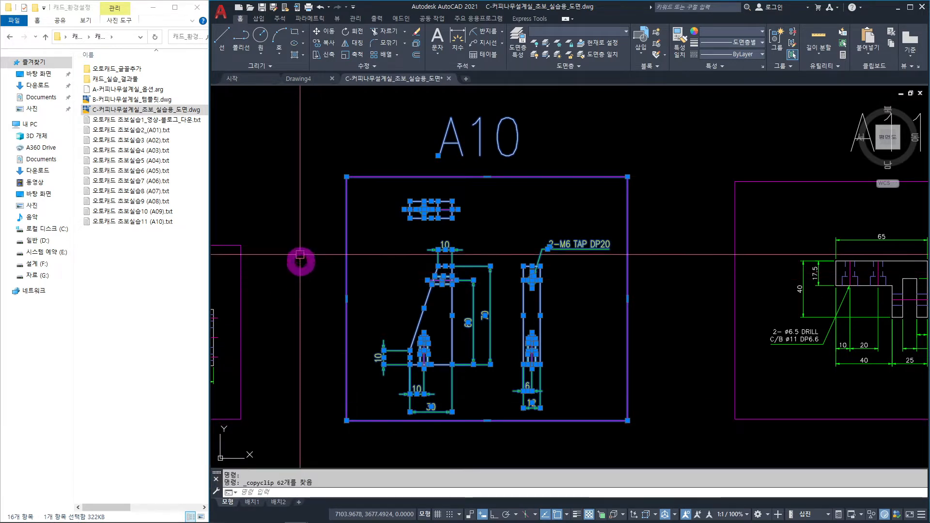
Paste the copied A10 drawing into Drawing4, in the empty space right of the design reference table frame.
click(310, 79)
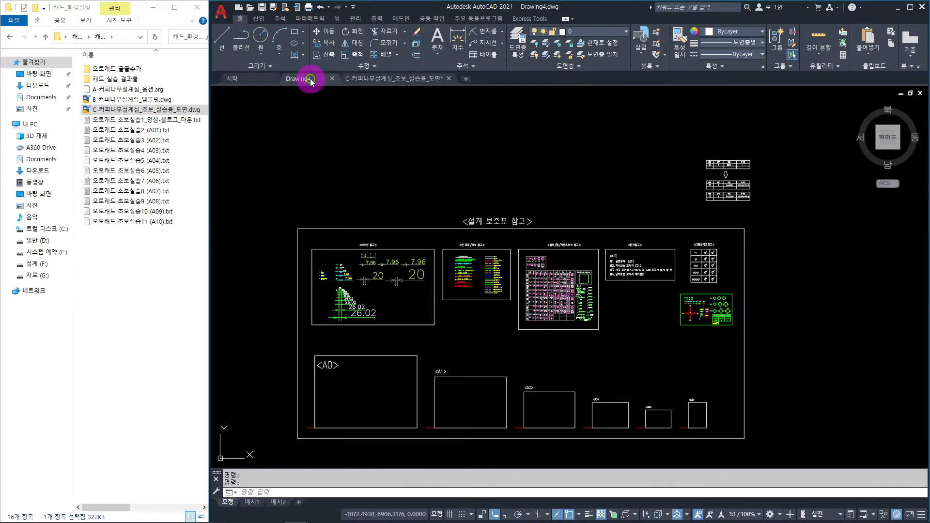
scroll(565, 243, down, 4)
scroll(368, 252, up, 6)
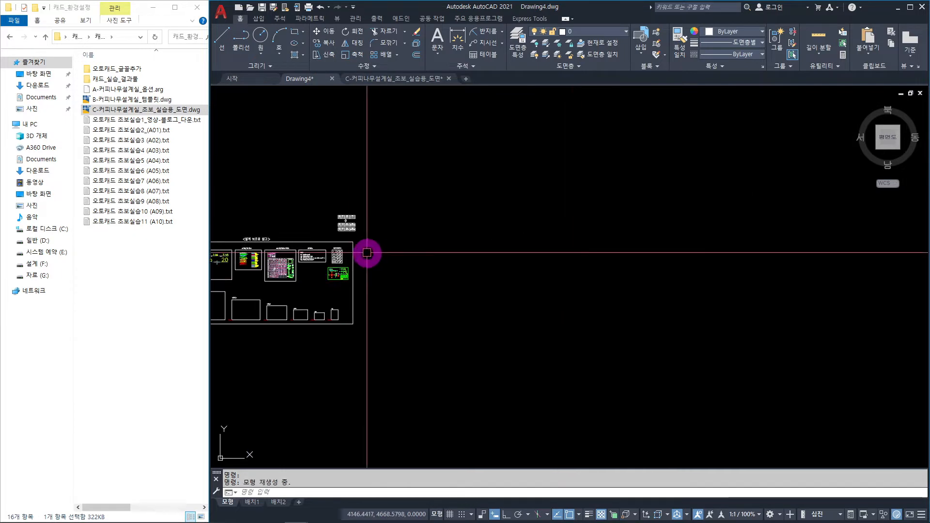
key(ctrl+v)
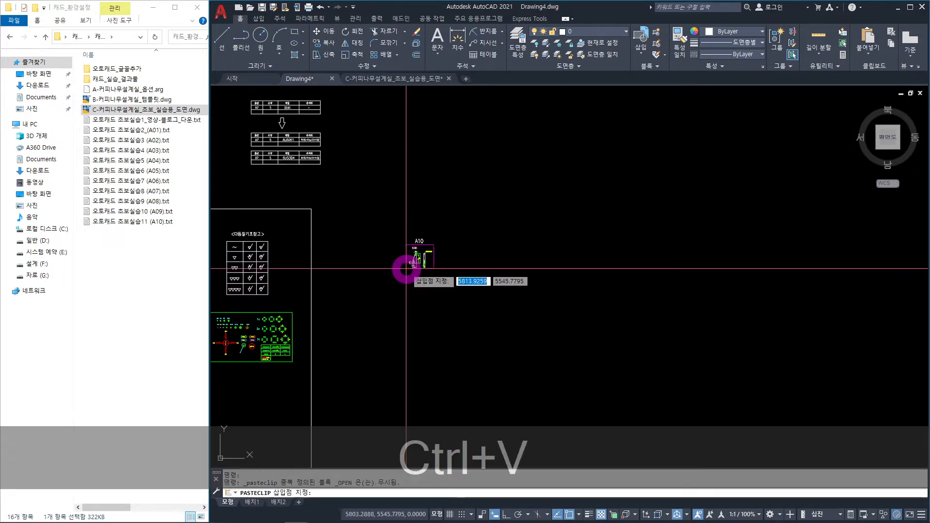
click(355, 231)
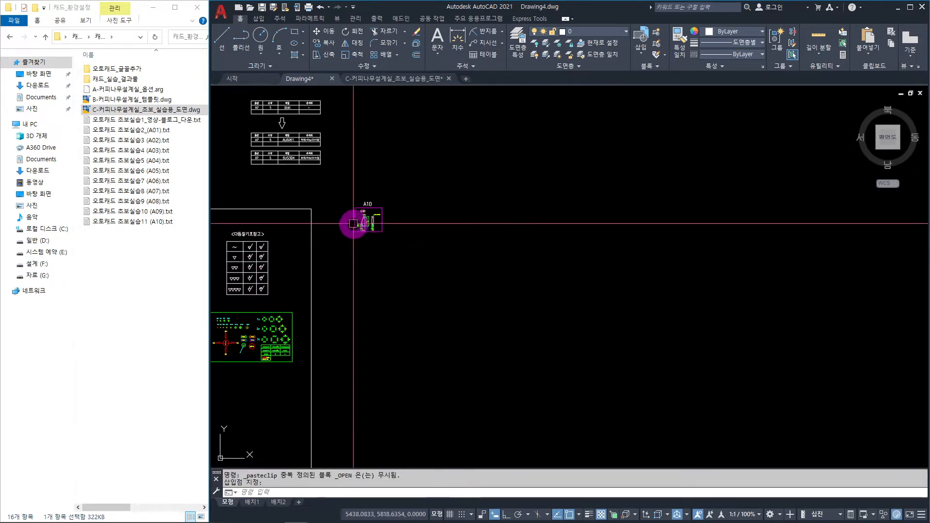
scroll(347, 219, up, 6)
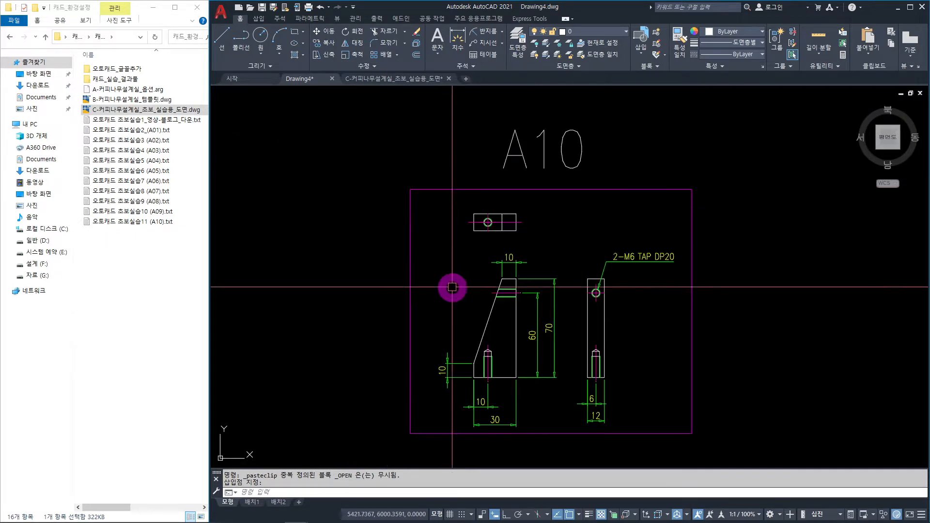
middle_drag(450, 286, 312, 229)
middle_drag(539, 290, 504, 304)
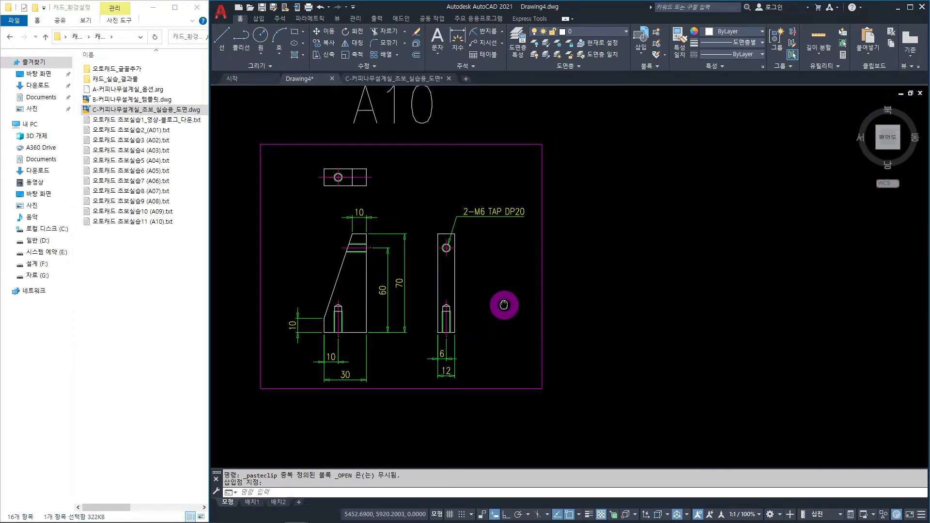
Maximize the AutoCAD window and bring the A10 part views into a close view.
click(911, 8)
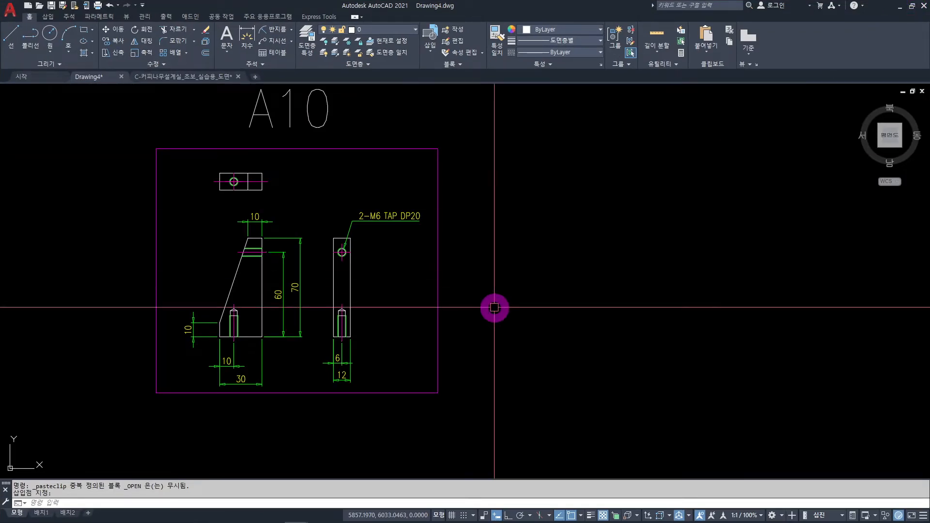
scroll(402, 310, up, 3)
mouse_move(362, 231)
middle_down()
mouse_move(365, 295)
mouse_move(372, 283)
middle_up()
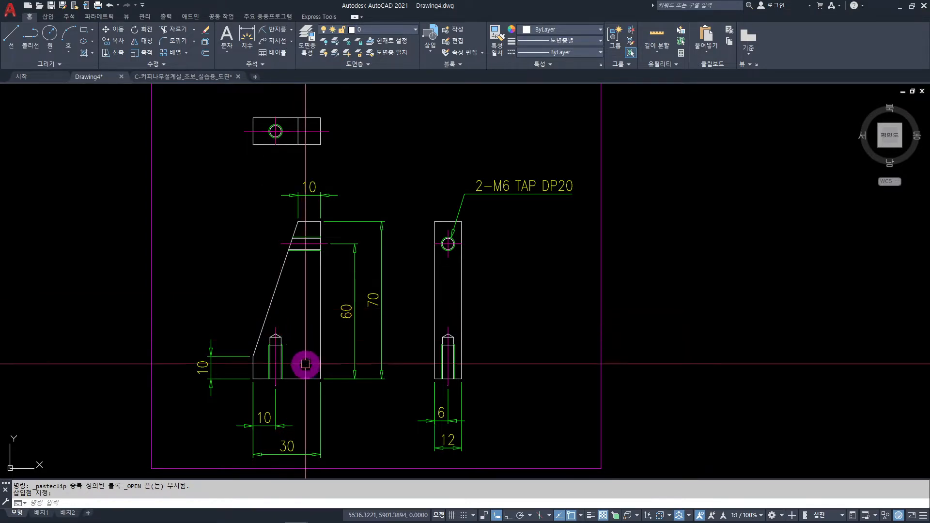
Offset the bottom edge of the A10 front view upward by 20 mm as a depth reference line.
scroll(291, 353, up, 2)
middle_drag(291, 353, 307, 276)
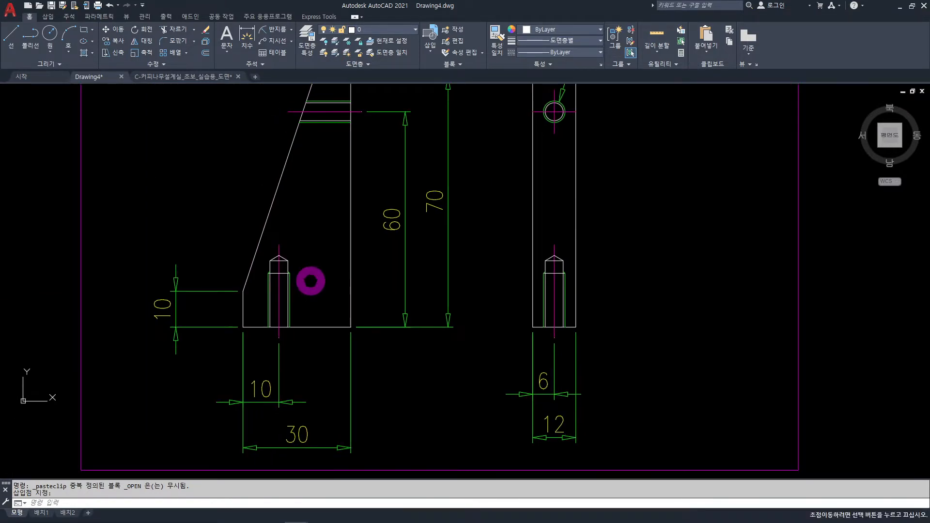
click(314, 358)
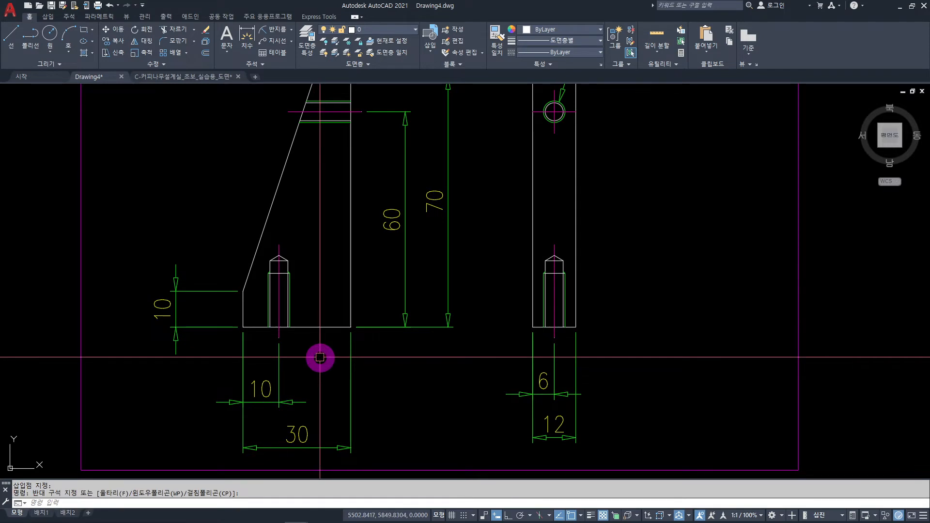
text(o)
key(Return)
text(20)
key(Return)
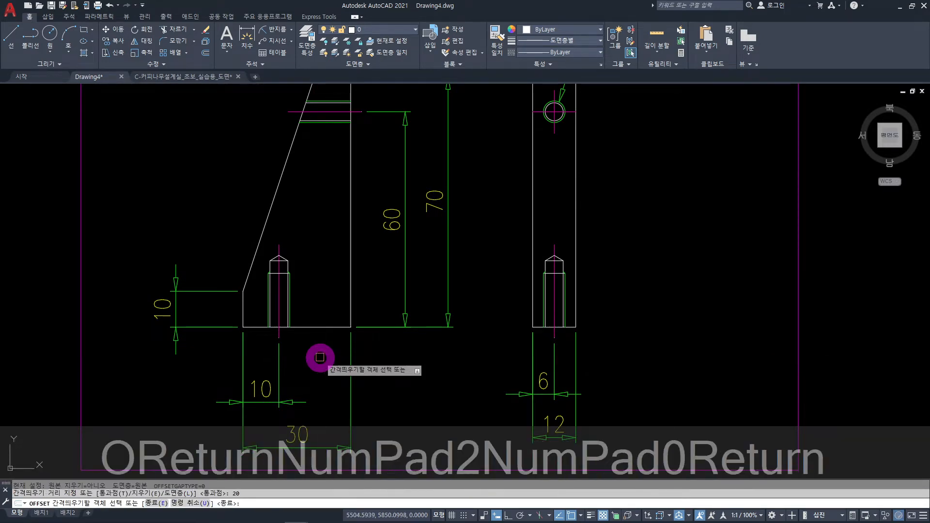
click(315, 327)
click(312, 226)
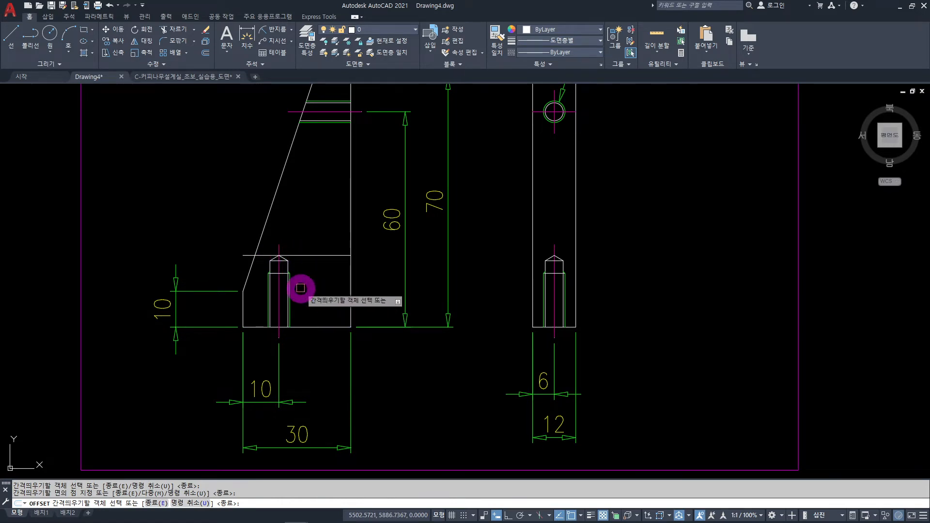
Examine the bottom tapped hole's thread lines against the 20 mm reference line and the 2-M6 TAP DP20 callout.
scroll(274, 262, up, 4)
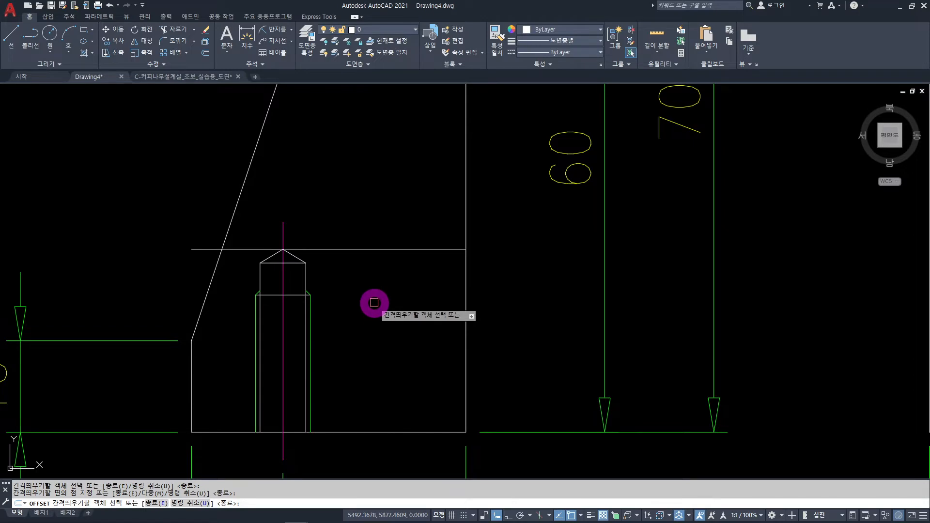
scroll(374, 303, down, 5)
scroll(577, 182, up, 4)
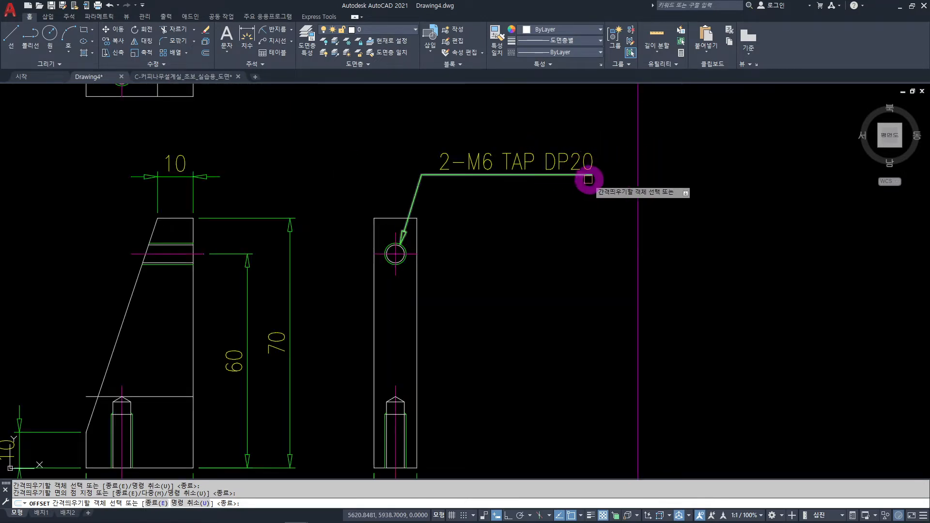
middle_drag(509, 271, 505, 273)
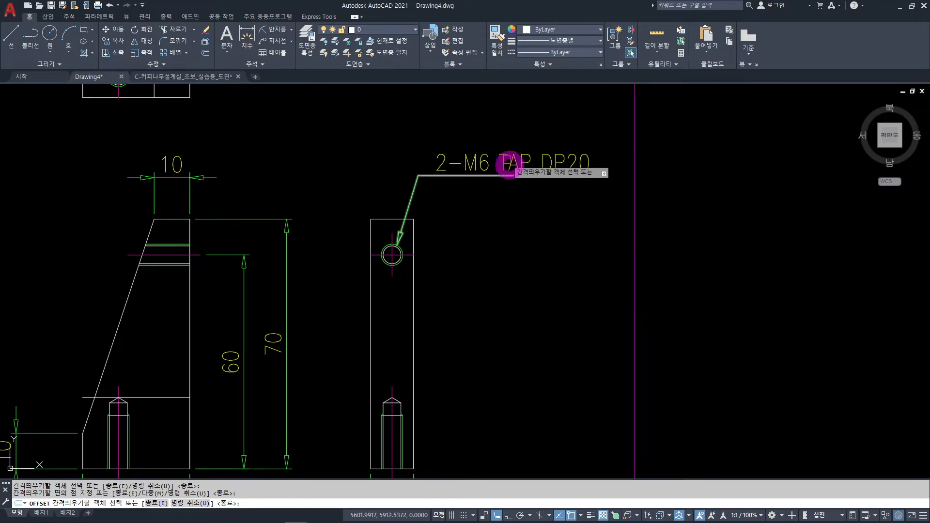
scroll(565, 199, down, 3)
scroll(252, 324, up, 6)
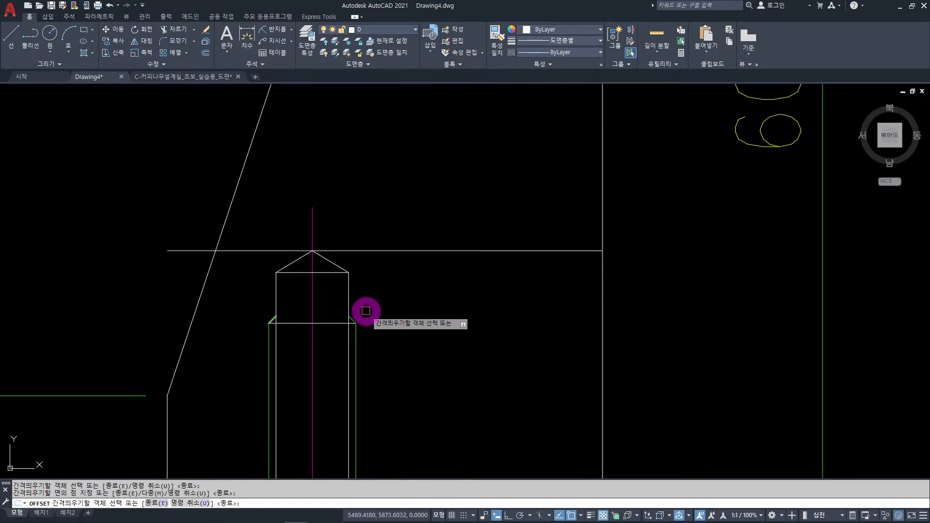
key(Escape)
middle_drag(366, 346, 376, 263)
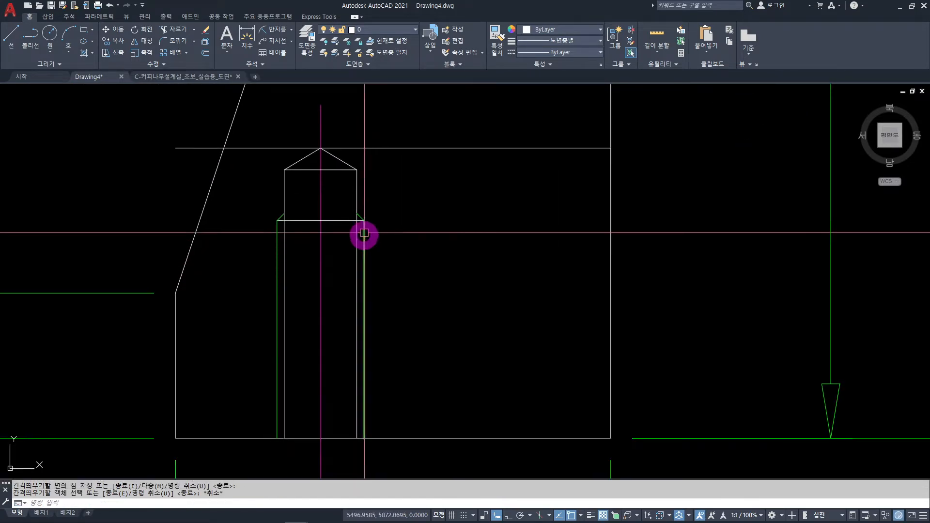
click(277, 277)
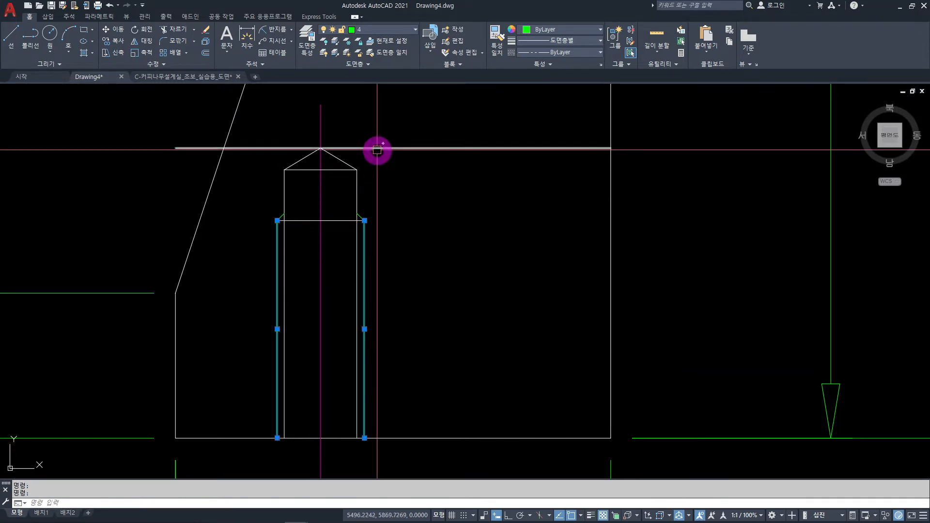
middle_drag(386, 230, 393, 283)
key(Escape)
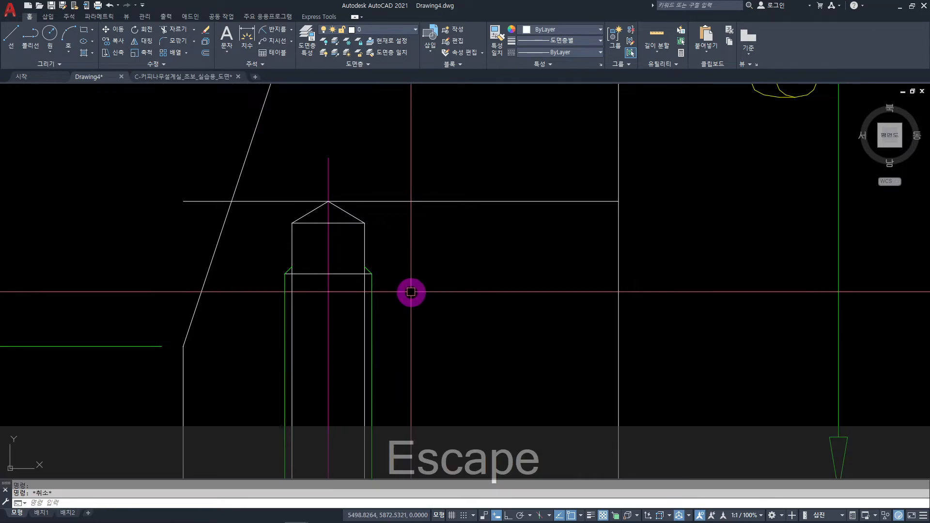
Measure the vertical gap between the thread end and the 20 mm reference line with a temporary linear dimension.
click(291, 33)
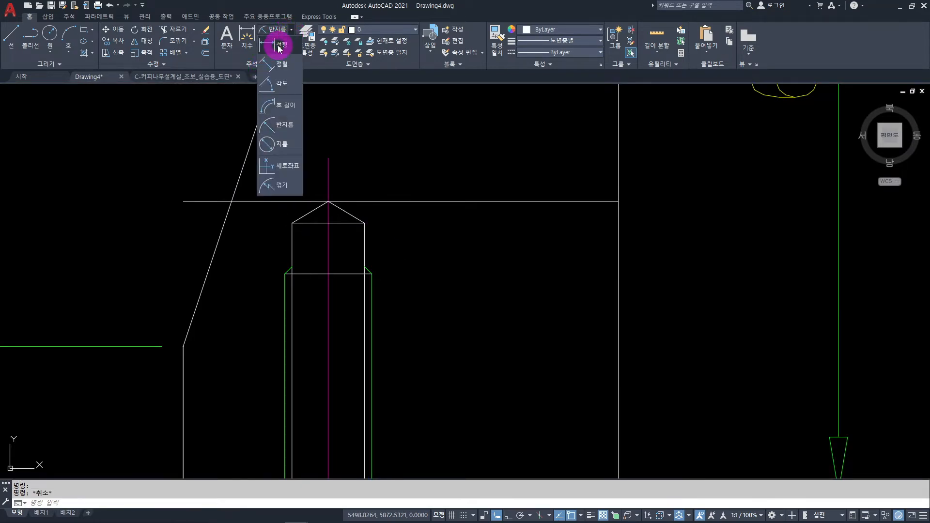
click(277, 42)
click(372, 274)
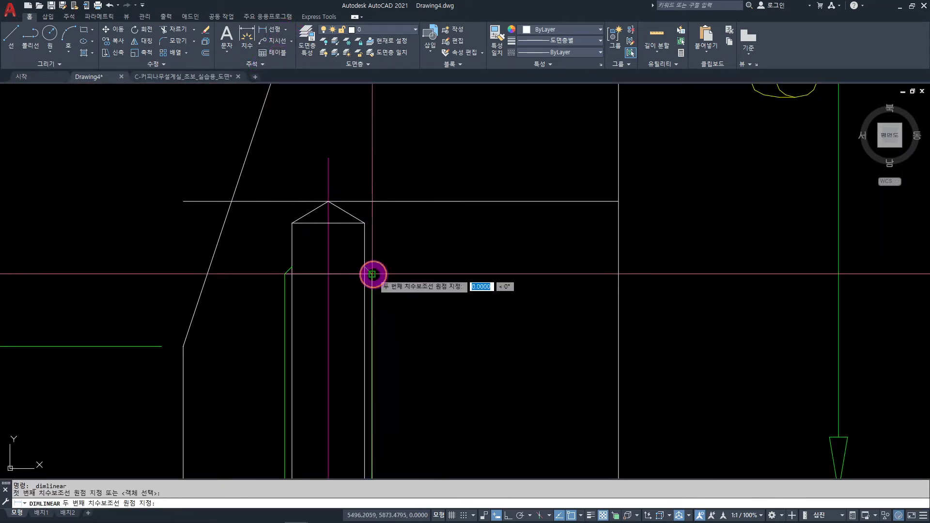
click(372, 203)
scroll(468, 246, down, 2)
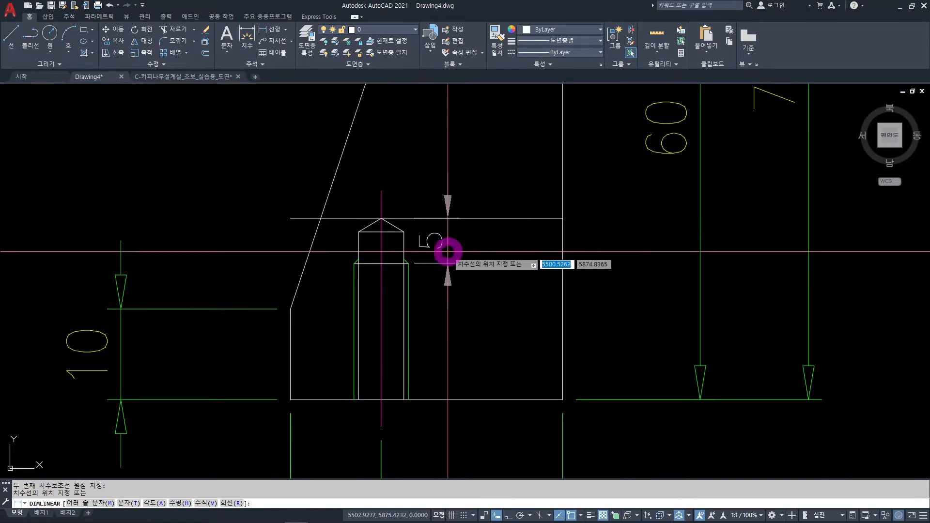
key(Escape)
Delete the horizontal reference line above the bottom tapped hole in the front view.
click(478, 197)
click(456, 242)
key(Delete)
mouse_move(456, 249)
middle_down()
mouse_move(1, 291)
mouse_move(386, 258)
middle_up()
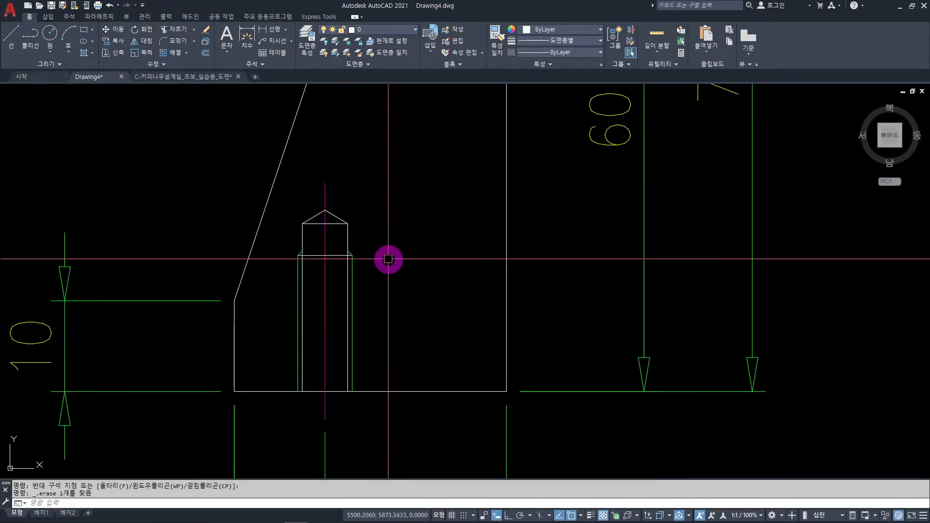
Stretch the upper end of the front view's bottom tapped hole and its centerline straight up by 5 mm with ortho on.
text(s)
key(space)
click(375, 170)
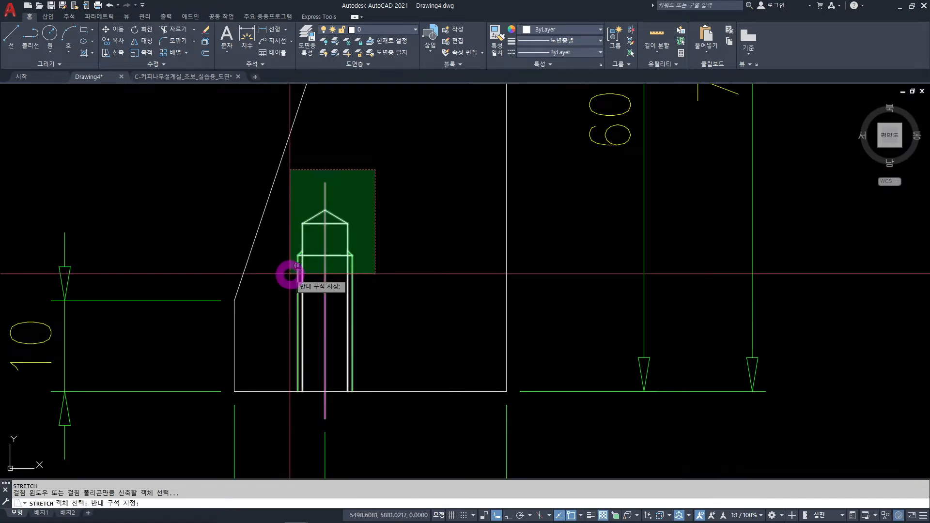
click(289, 272)
middle_drag(409, 277, 322, 276)
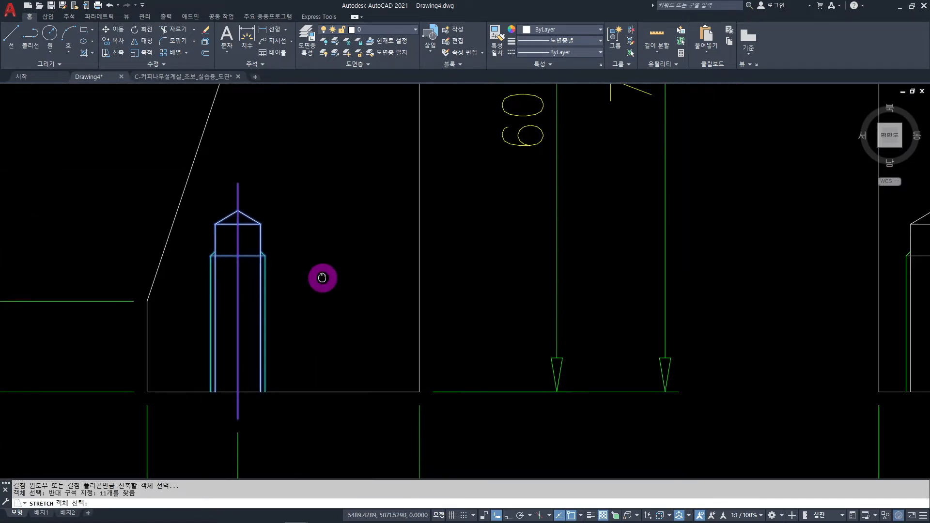
key(space)
click(327, 251)
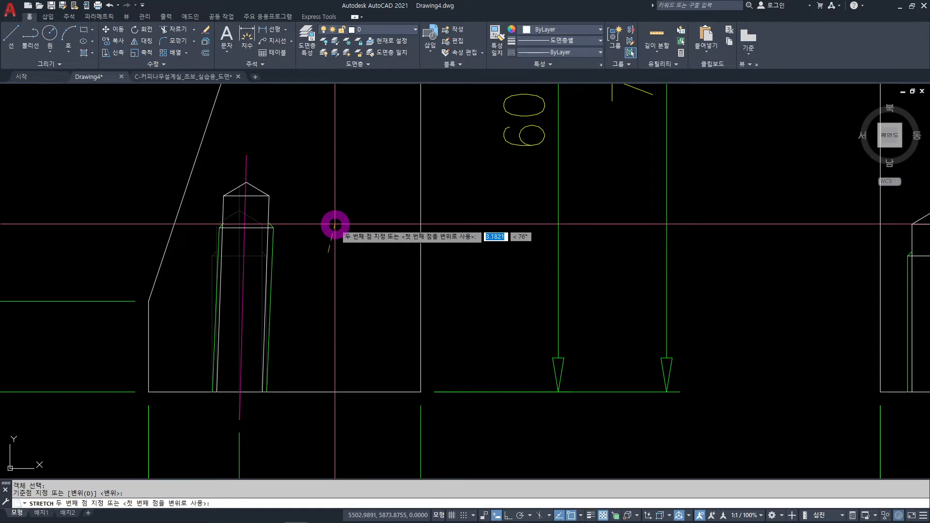
key(F8)
text(5)
key(Return)
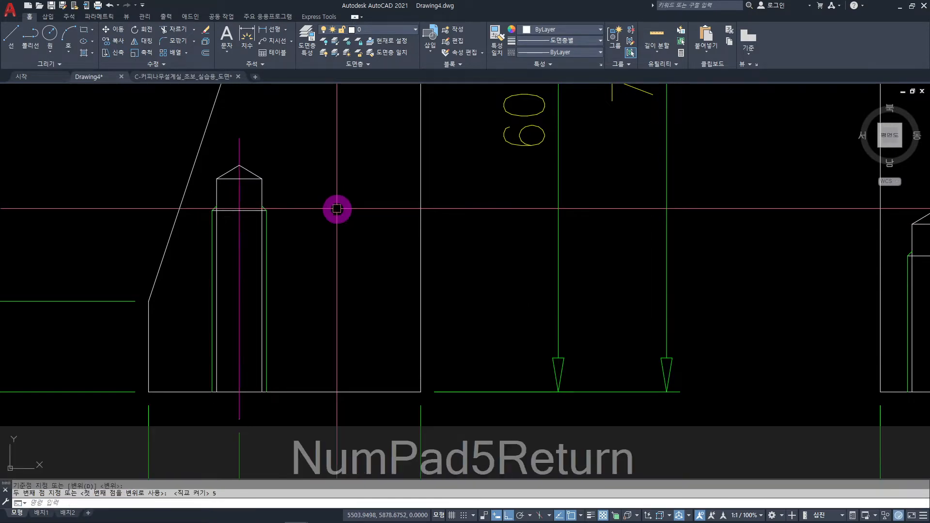
Stretch the upper end of the side view's bottom tapped hole and its centerline straight up by 5 mm.
scroll(336, 209, down, 4)
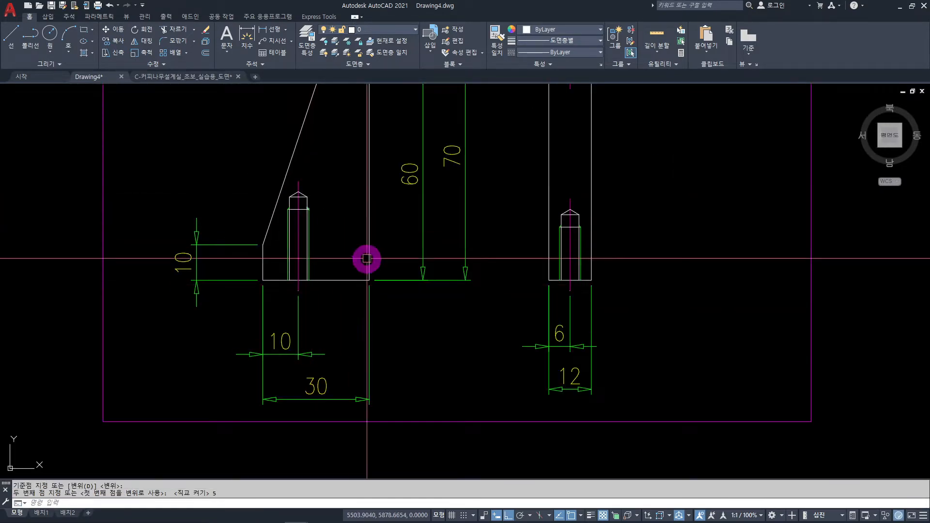
middle_drag(365, 260, 207, 320)
scroll(359, 265, up, 4)
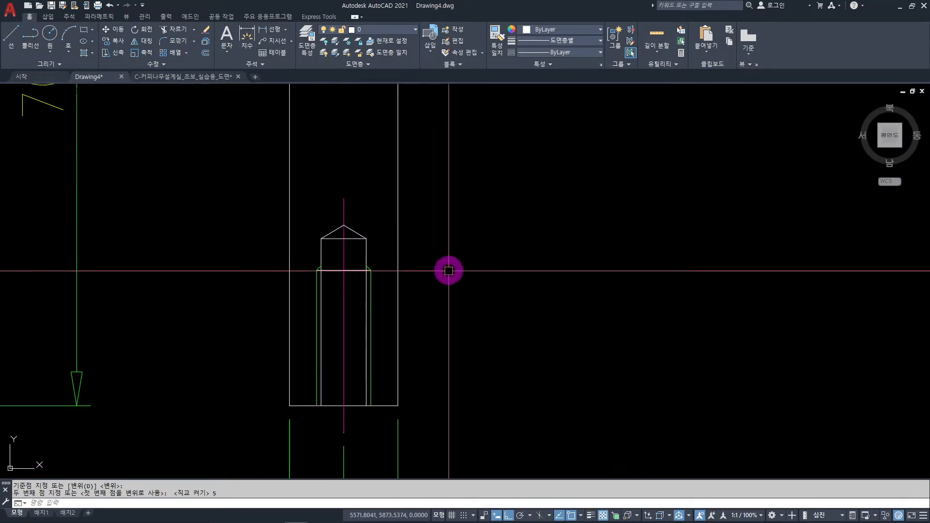
text(s)
key(space)
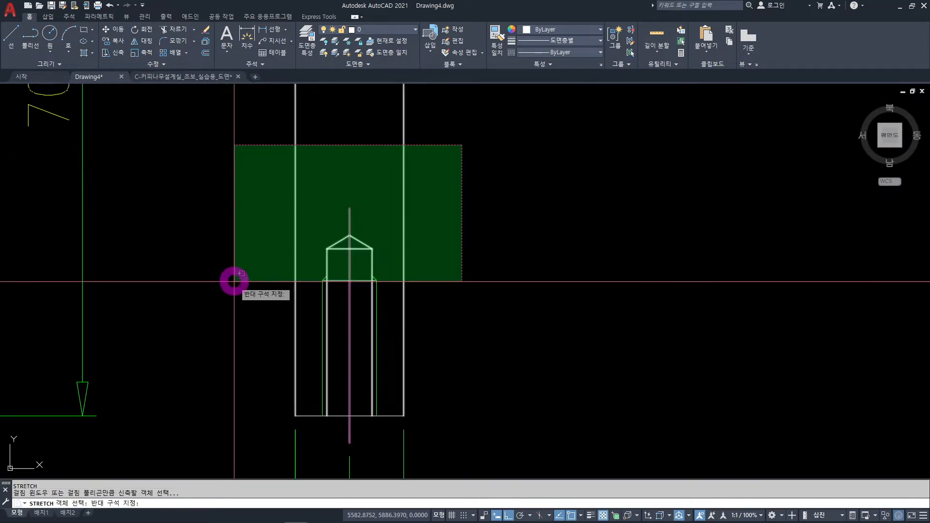
click(248, 312)
key(space)
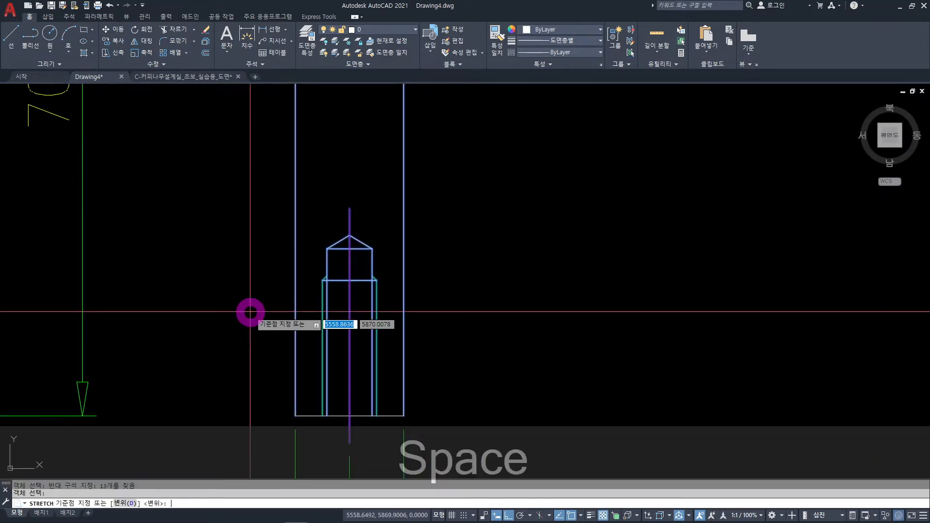
click(464, 279)
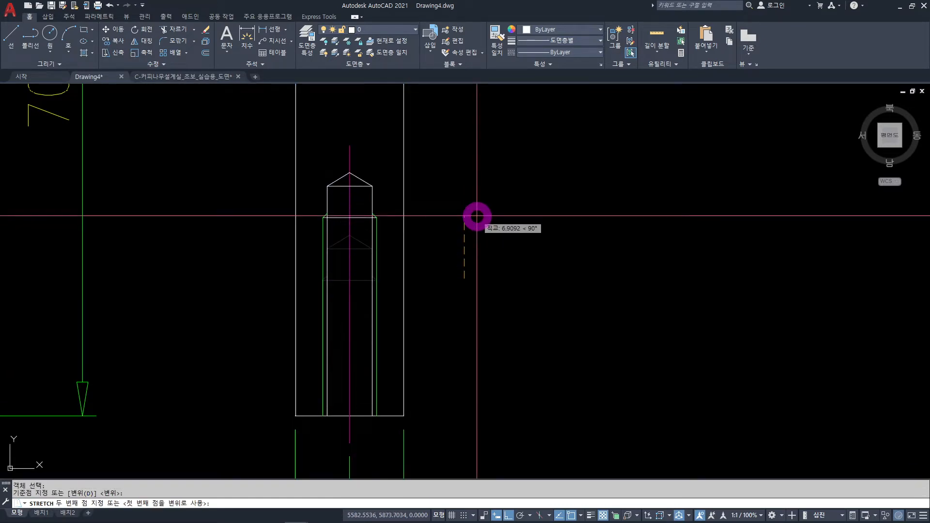
text(5)
key(Return)
Examine the tapped holes in the A10 views and the front view's bottom and right edges as references for redrawing.
scroll(476, 216, down, 4)
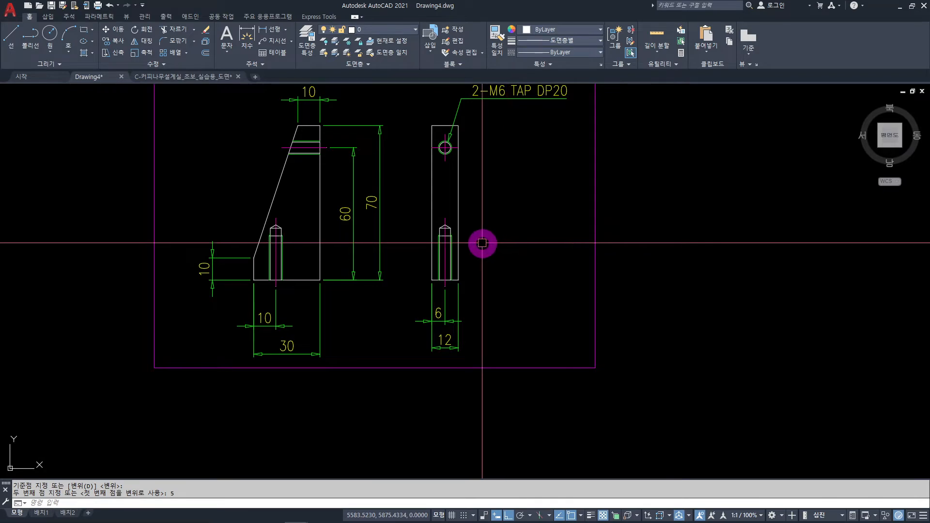
scroll(460, 237, up, 4)
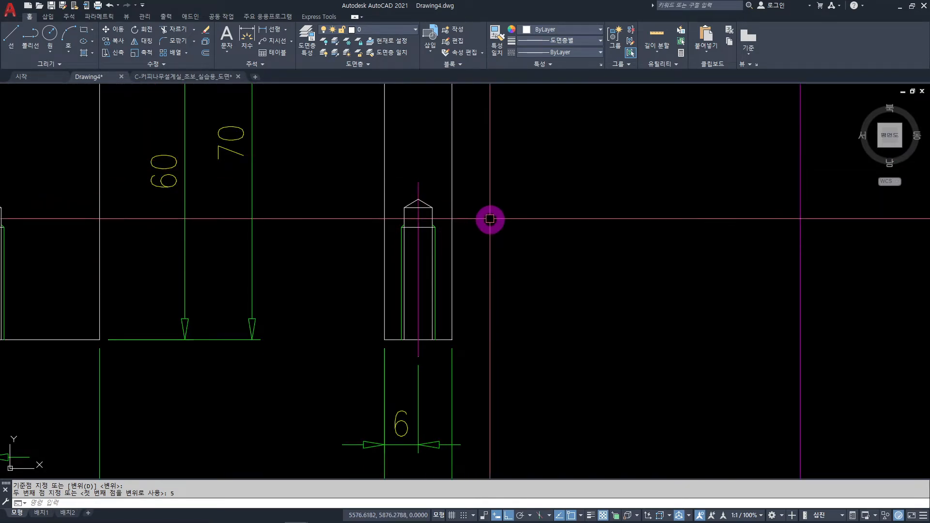
scroll(518, 244, down, 4)
scroll(426, 157, up, 2)
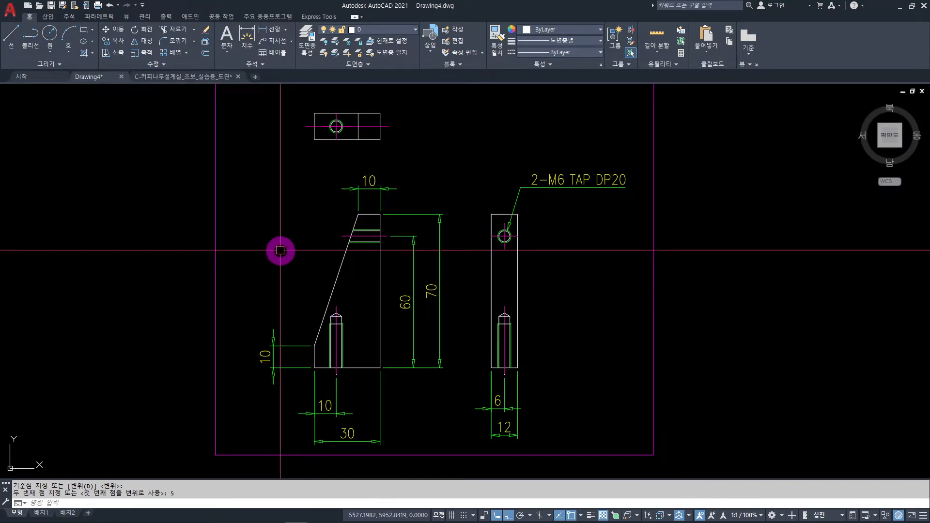
scroll(400, 255, down, 2)
mouse_move(426, 291)
middle_down()
mouse_move(269, 338)
mouse_move(222, 296)
middle_up()
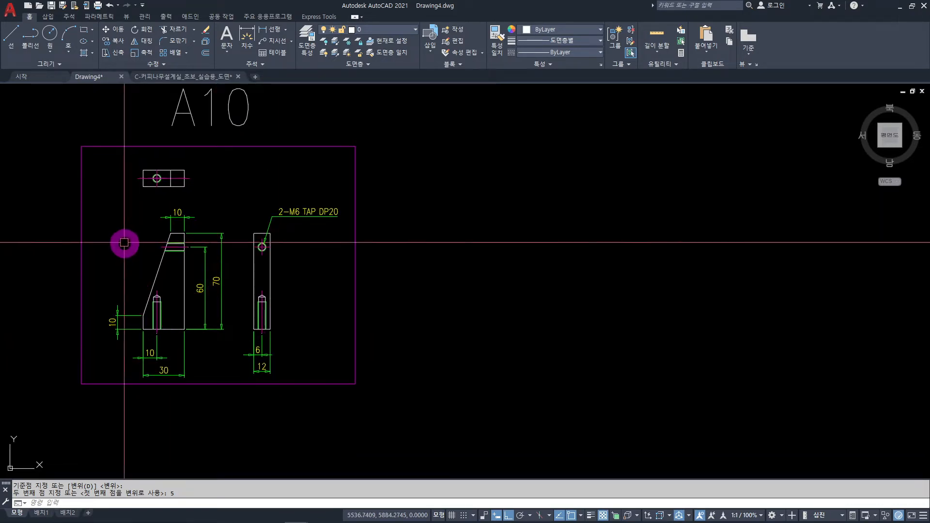
scroll(123, 230, up, 2)
mouse_move(120, 231)
middle_down()
mouse_move(94, 213)
mouse_move(73, 235)
mouse_move(58, 232)
middle_up()
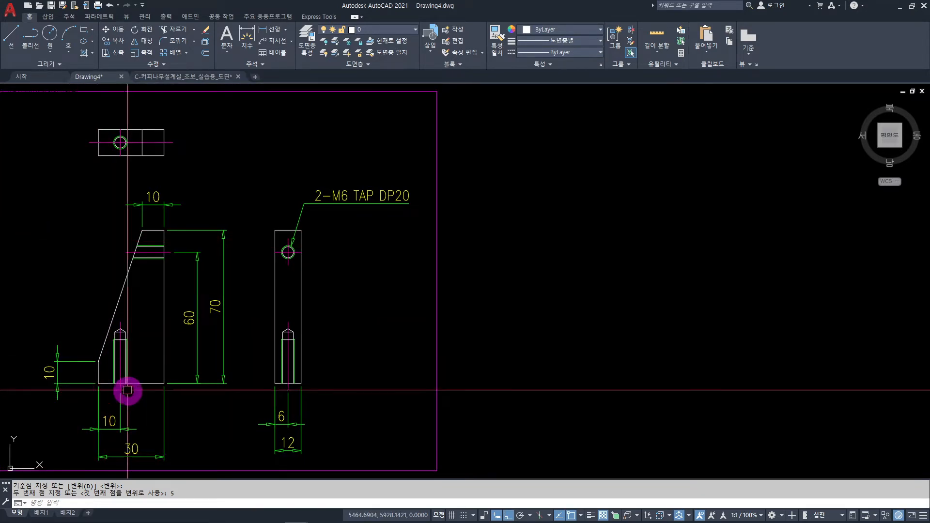
click(144, 382)
click(162, 341)
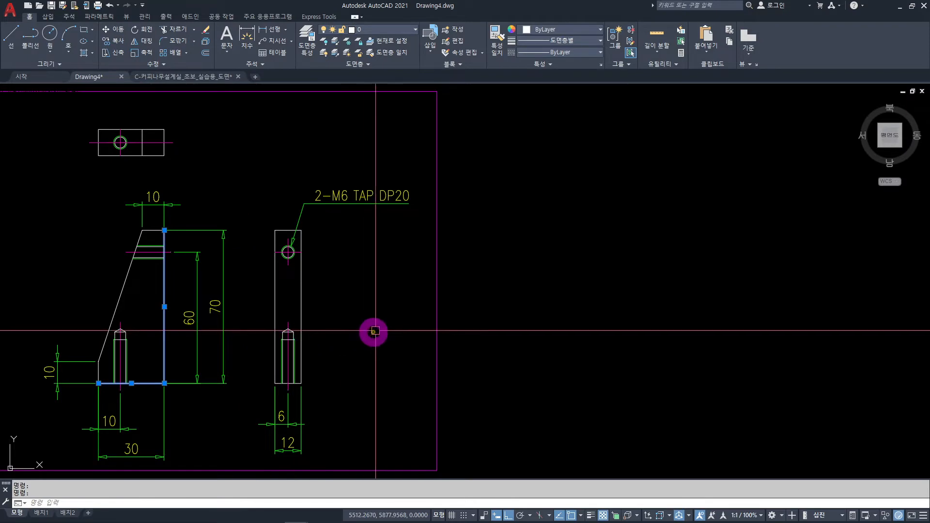
key(Escape)
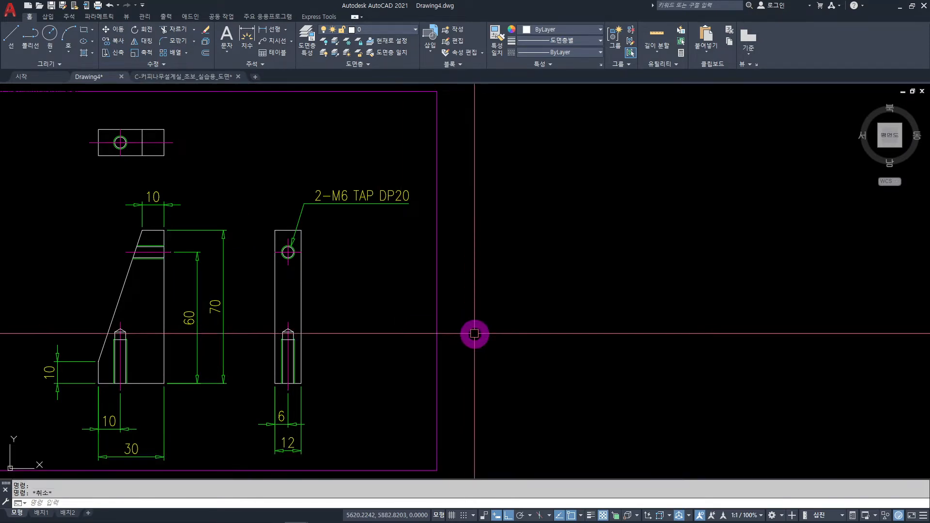
Draw a horizontal base line about 75 mm long beside the A10 frame and a long vertical line crossing it near its right end.
text(L)
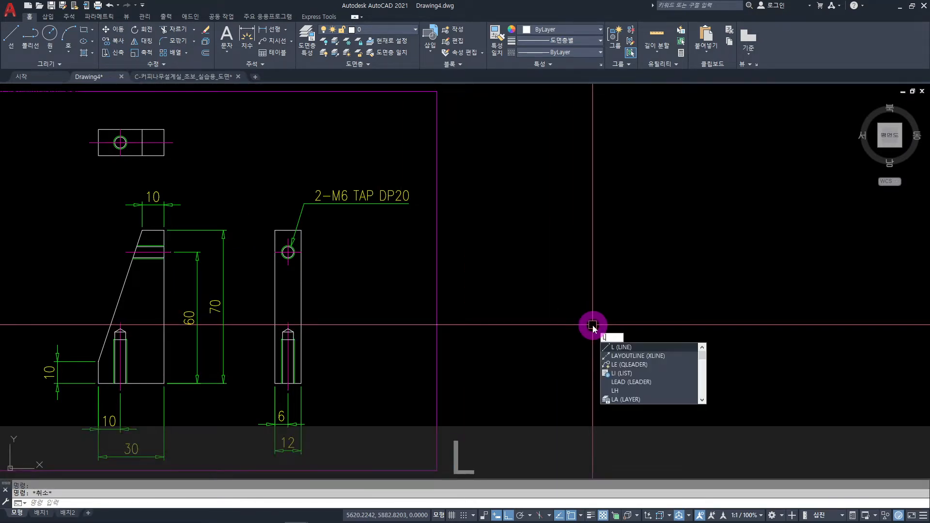
key(space)
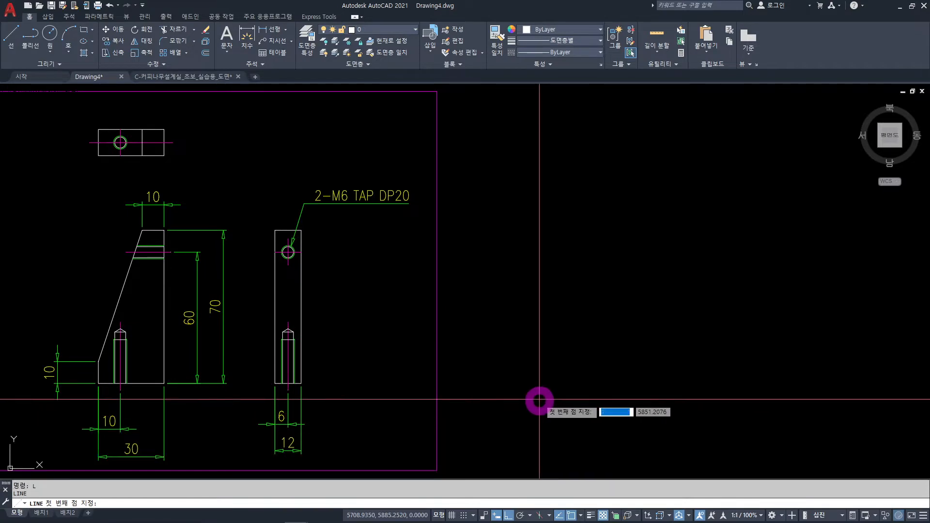
click(539, 398)
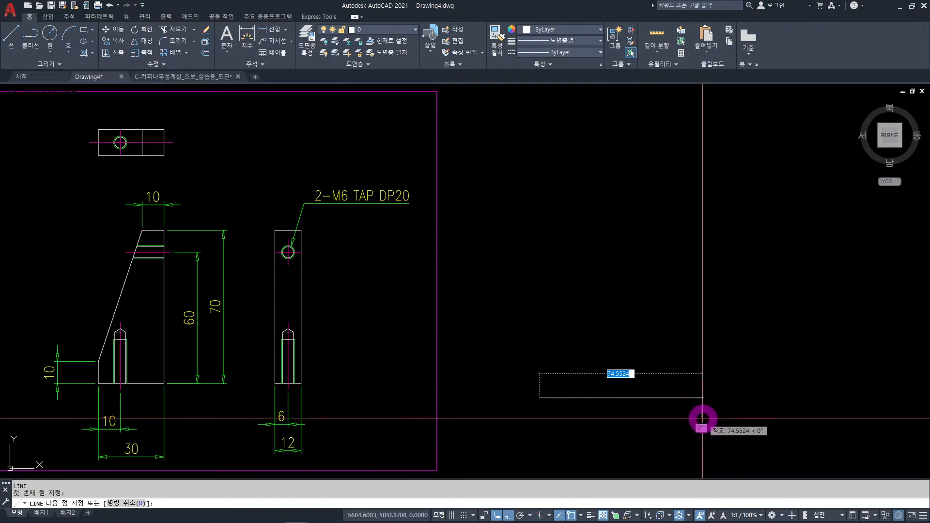
key(Escape)
key(space)
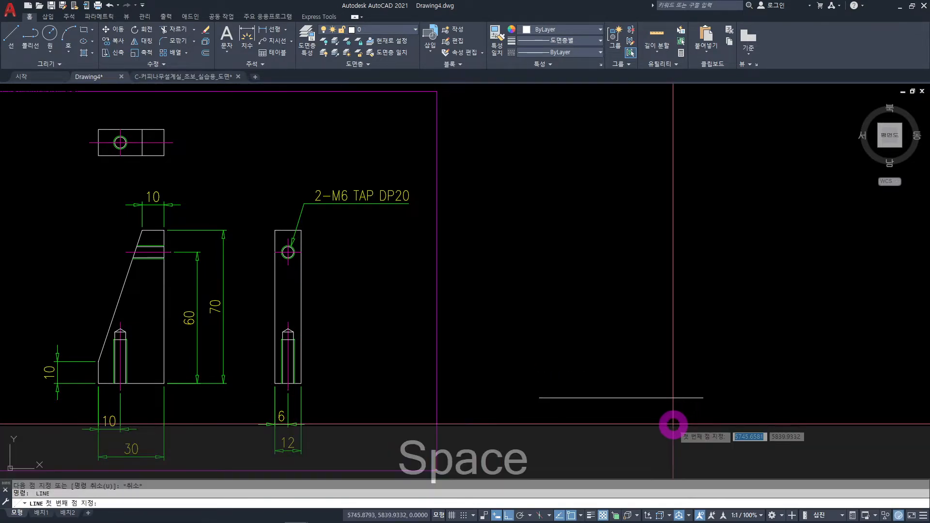
click(673, 427)
click(641, 160)
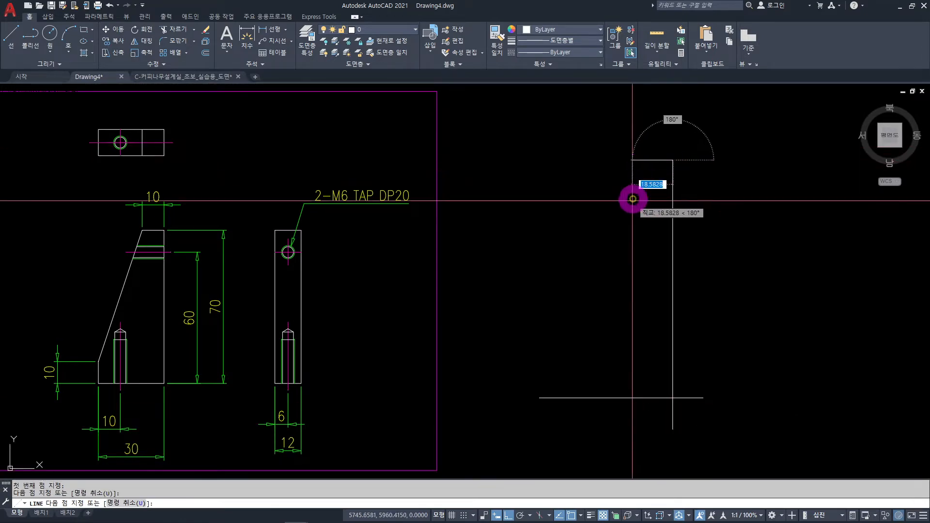
key(Escape)
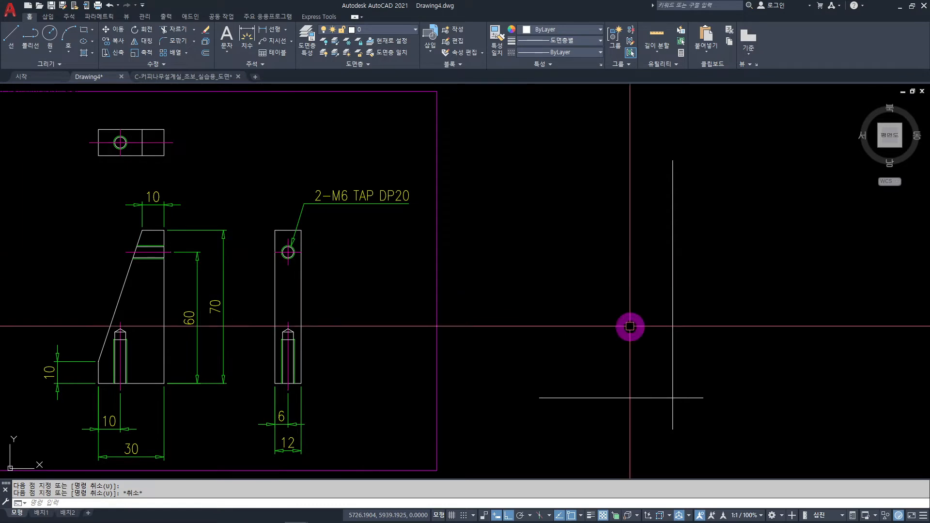
Offset the vertical line 30 mm to the left for the front view's overall width.
text(o)
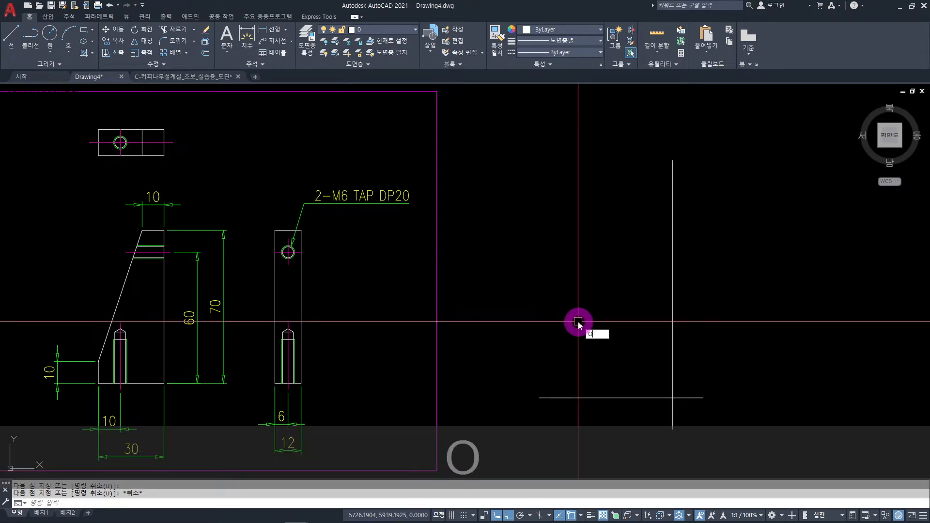
key(Return)
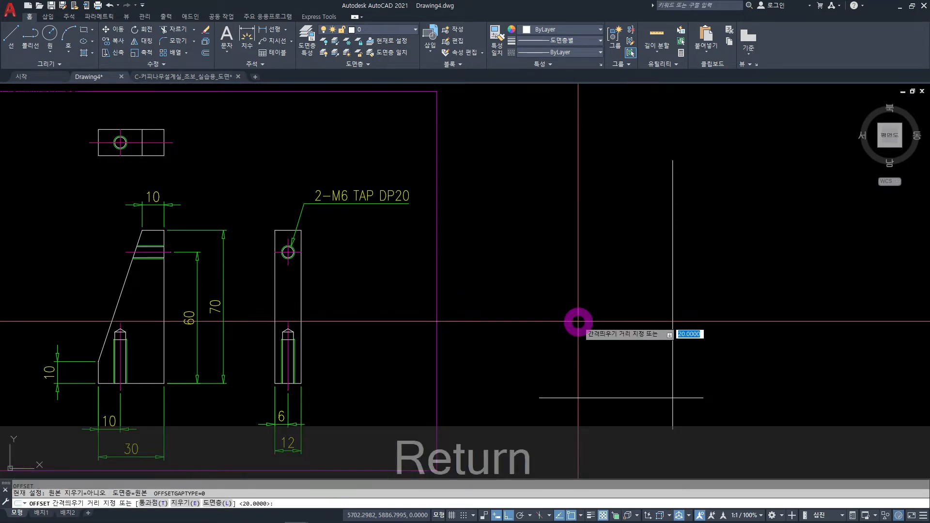
text(30)
key(Return)
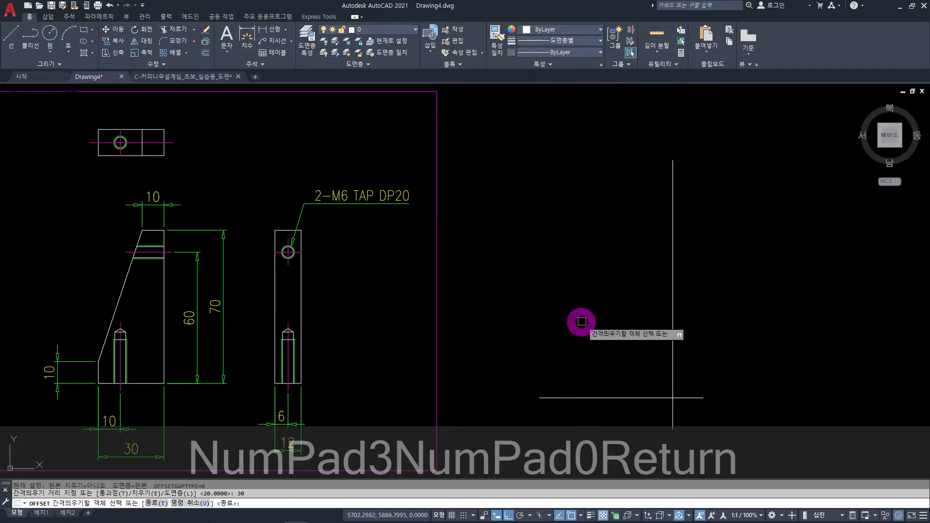
click(669, 363)
click(641, 370)
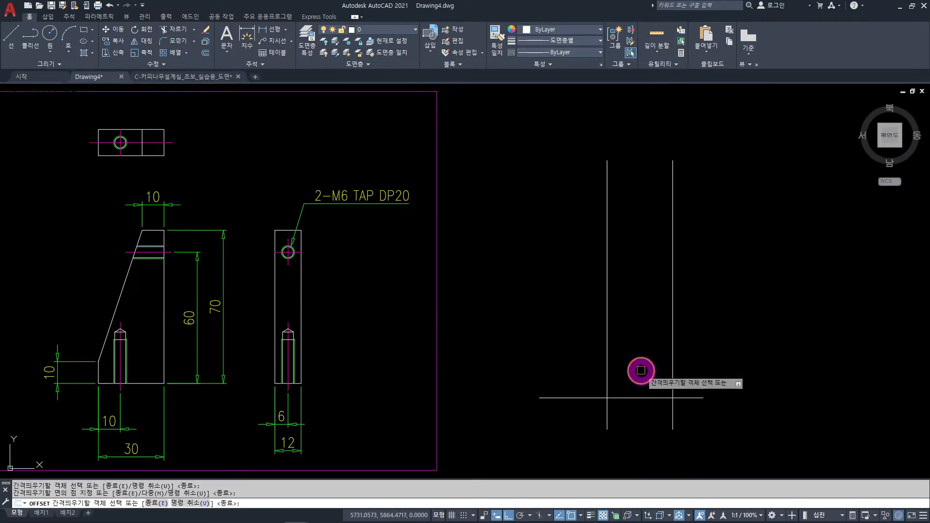
key(Escape)
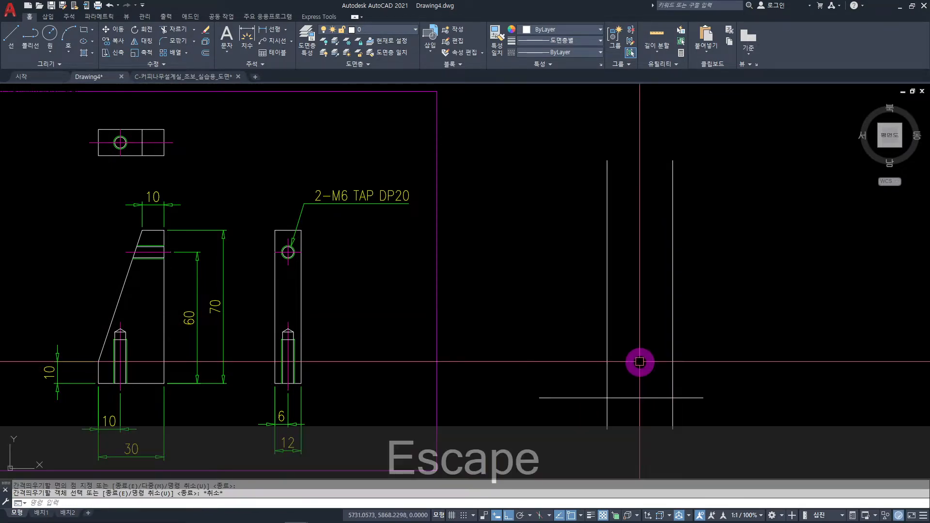
Offset the horizontal base line 70 mm upward for the front view's overall height.
key(space)
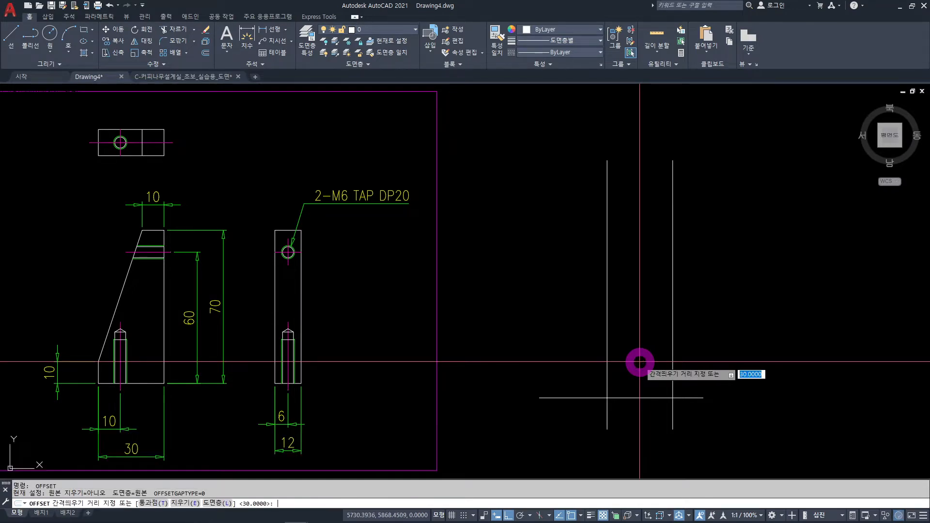
text(70)
key(Return)
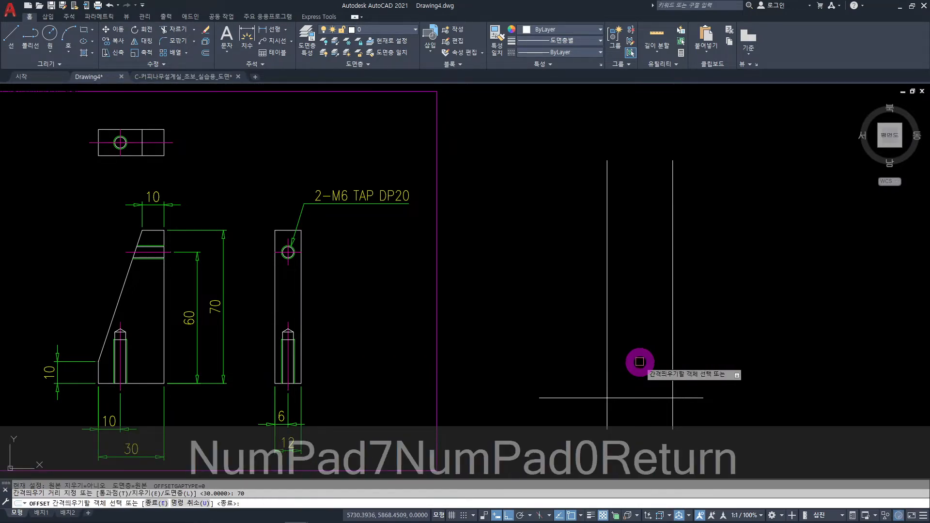
click(623, 398)
click(652, 299)
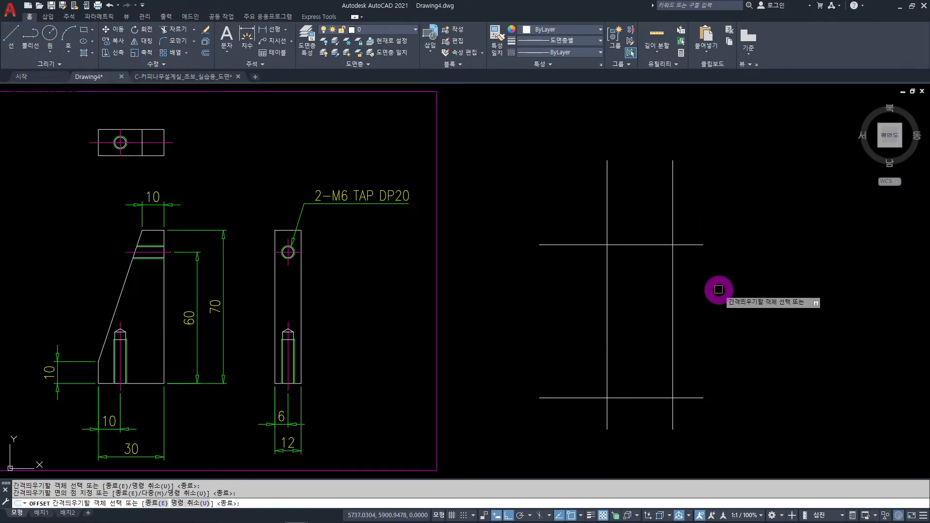
key(Escape)
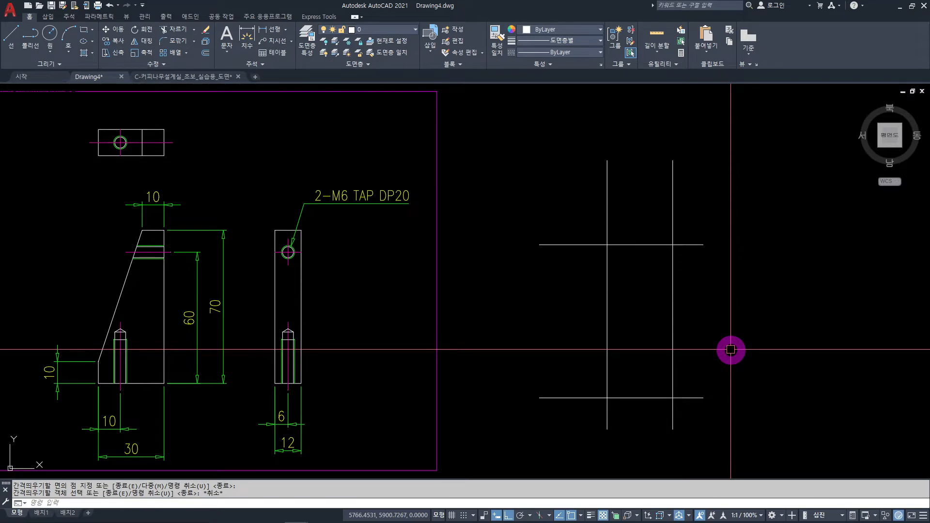
Offset the base line 10 mm upward and the right vertical line 10 mm to the left.
text(o)
key(Return)
text(10)
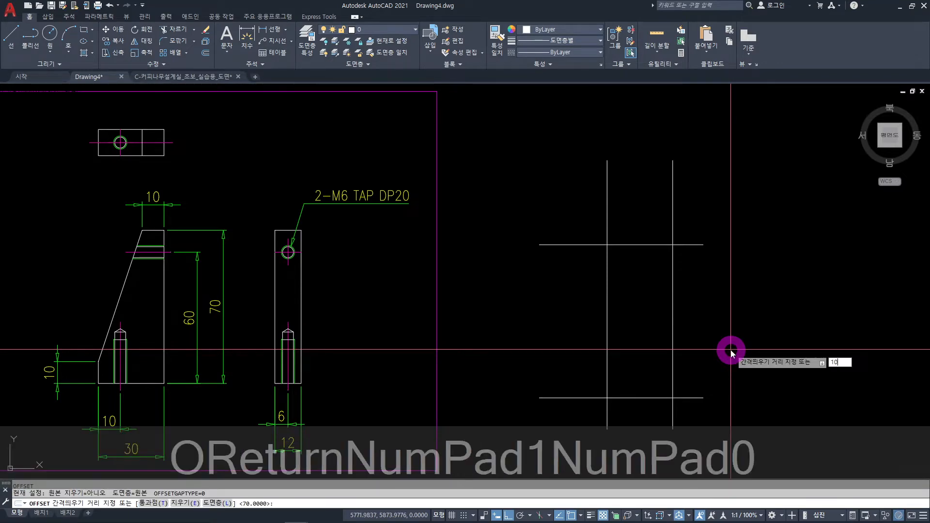
key(Return)
click(620, 397)
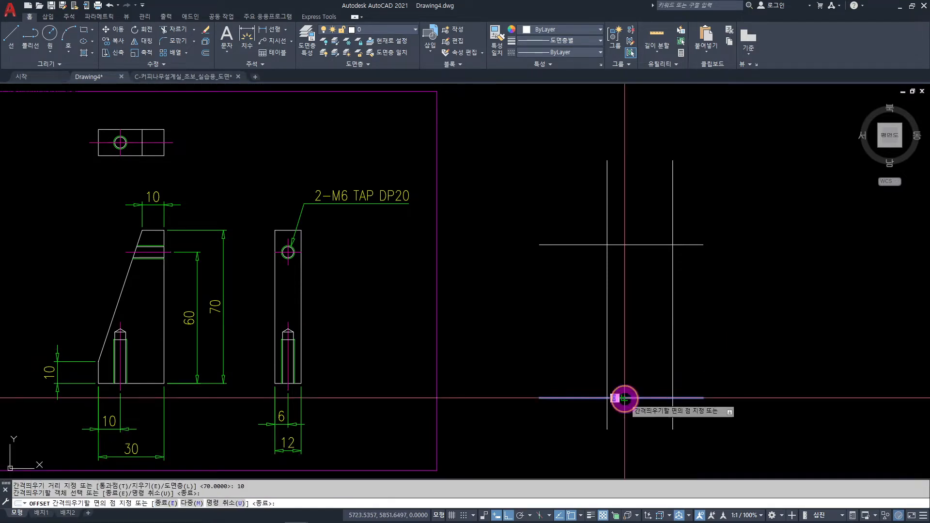
click(627, 363)
click(671, 264)
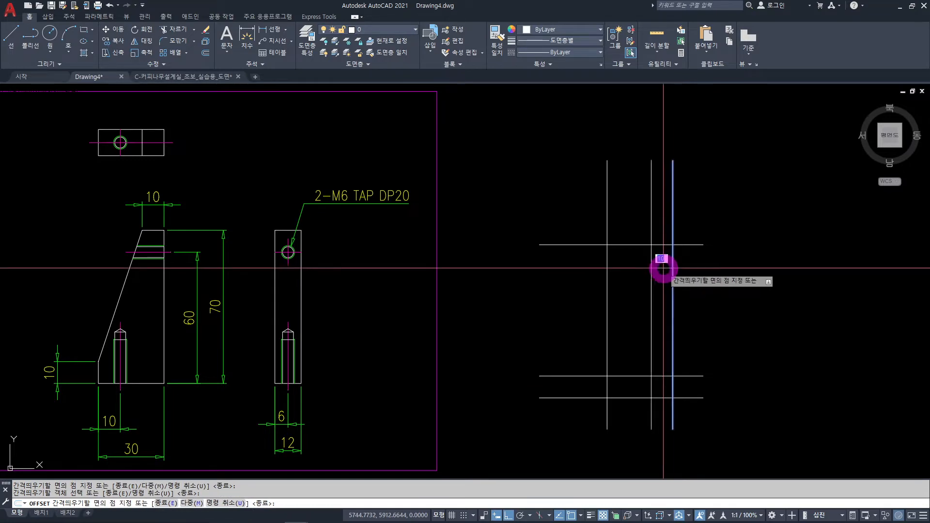
click(644, 295)
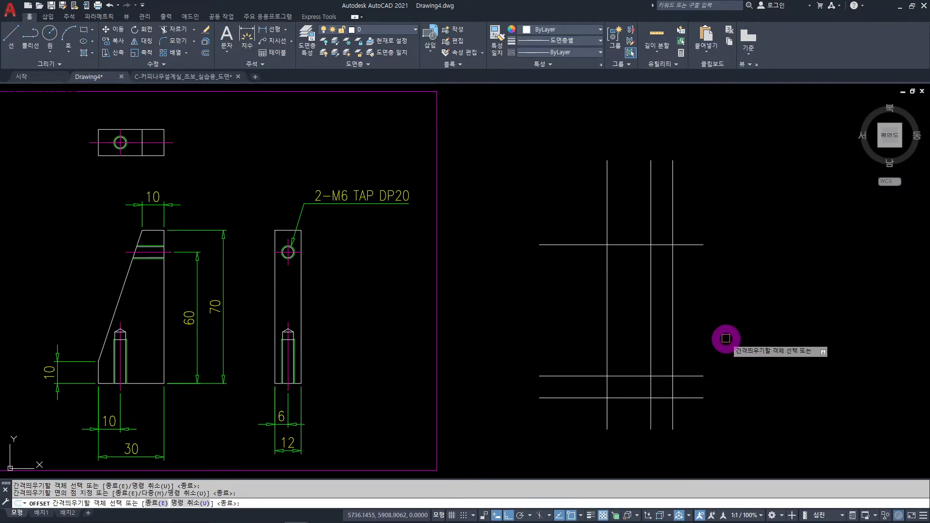
key(Escape)
Draw the slanted edge from the top line's intersection with the inner vertical to the left vertical's intersection with the 10 mm line.
text(L)
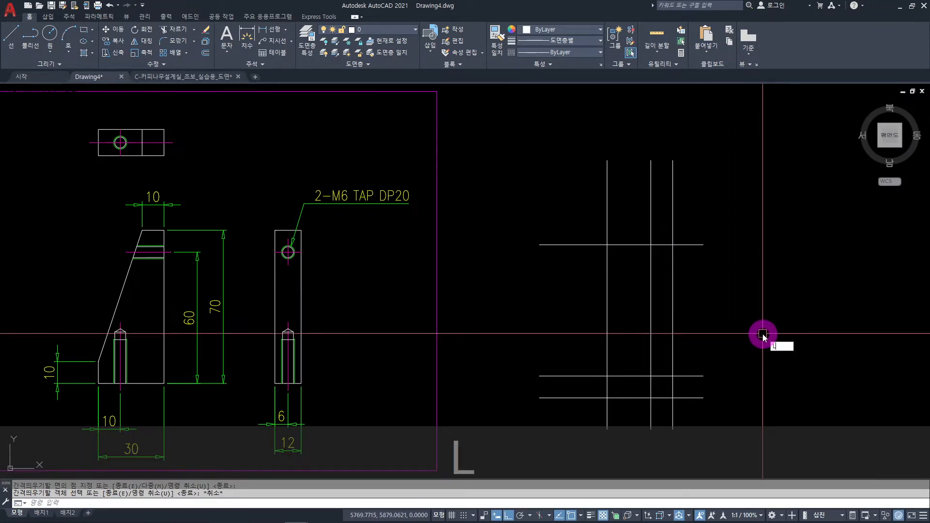
key(space)
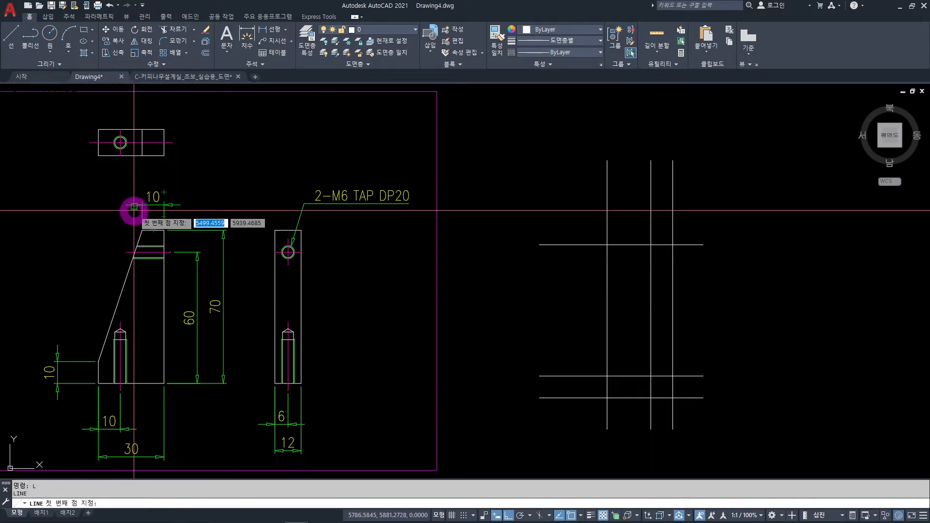
click(651, 244)
click(607, 376)
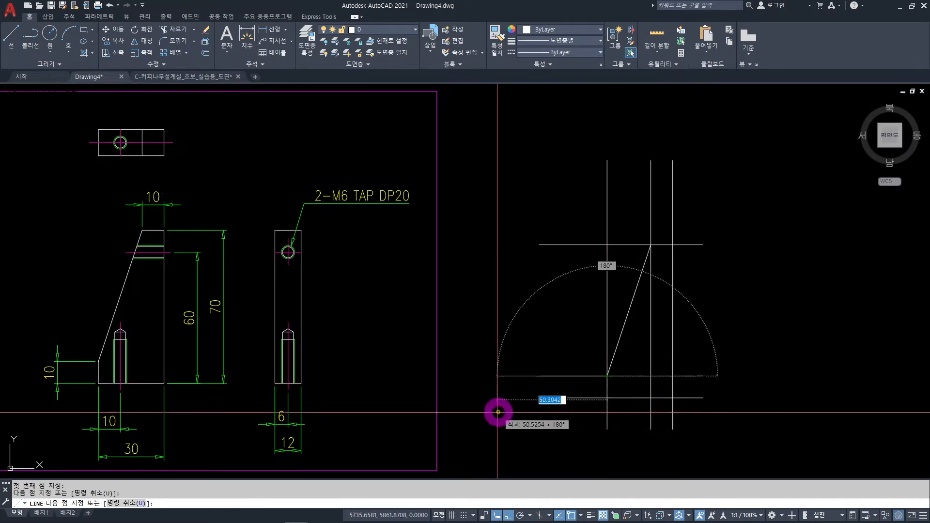
key(Escape)
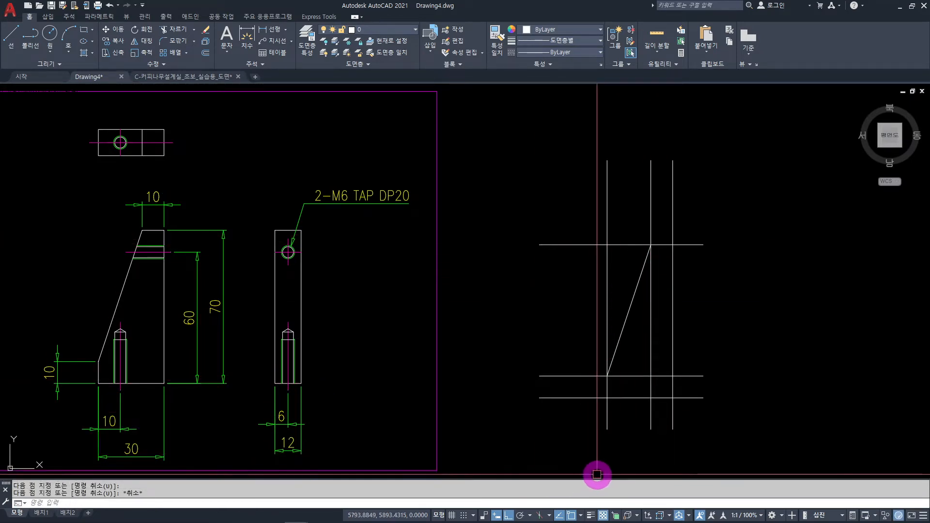
Erase the inner vertical and the 10 mm horizontal construction lines from the new front view.
scroll(654, 382, up, 2)
click(653, 371)
click(638, 379)
key(Delete)
scroll(626, 376, down, 3)
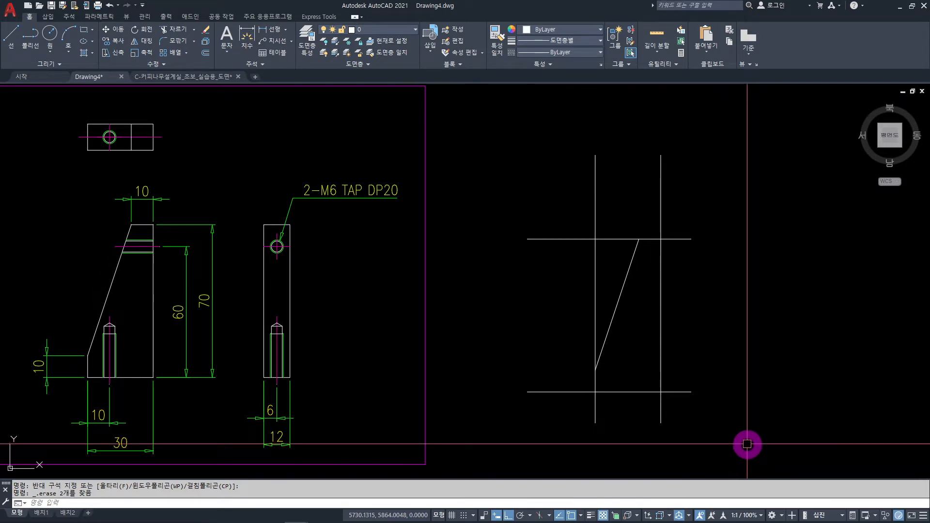
Trim the overhanging line ends and the upper-left corner outside the slanted edge to leave the closed front-view outline.
text(TR)
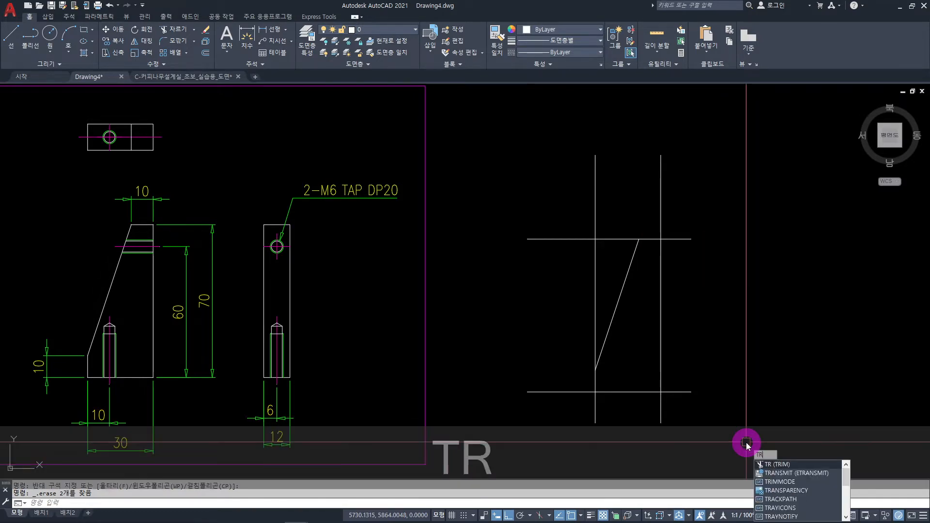
key(space)
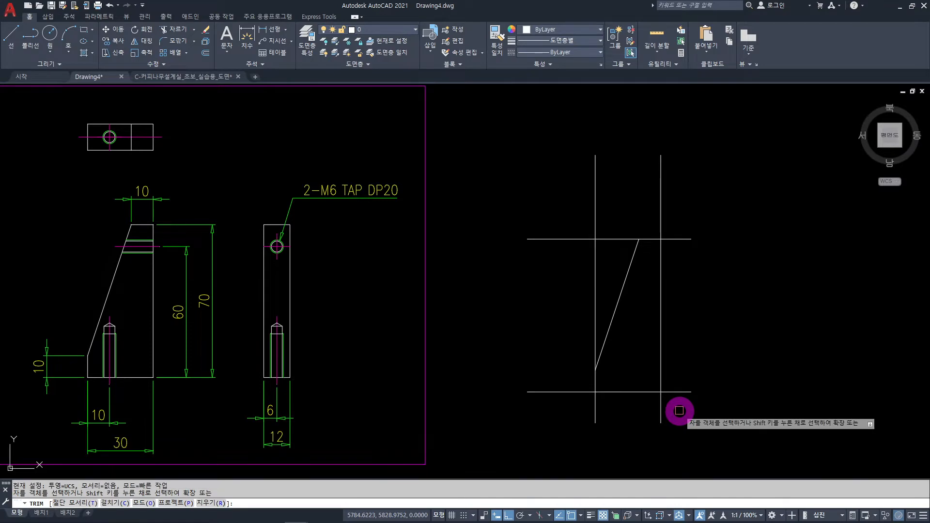
mouse_move(680, 413)
mouse_down()
mouse_move(683, 276)
mouse_move(666, 210)
mouse_move(569, 241)
mouse_move(564, 396)
mouse_move(678, 409)
mouse_up()
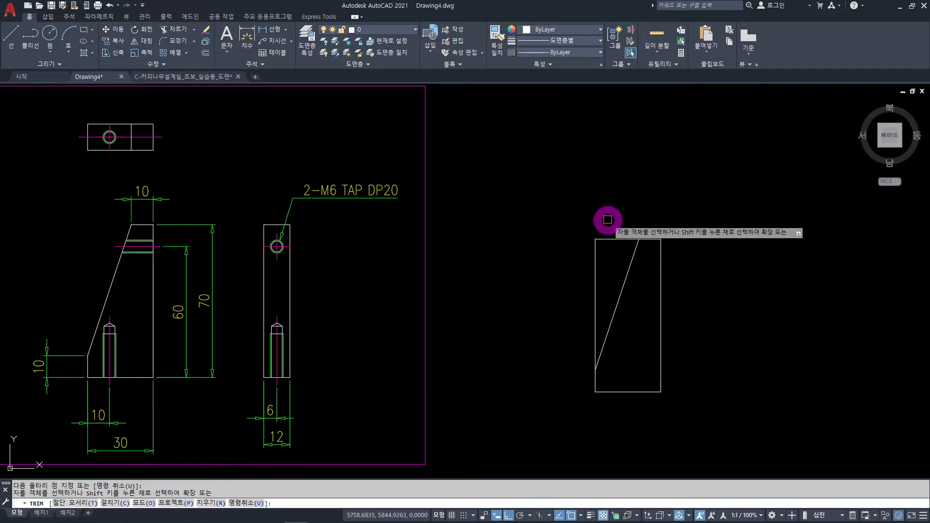
mouse_move(585, 219)
mouse_down()
mouse_move(594, 217)
mouse_move(603, 243)
mouse_move(564, 270)
mouse_up()
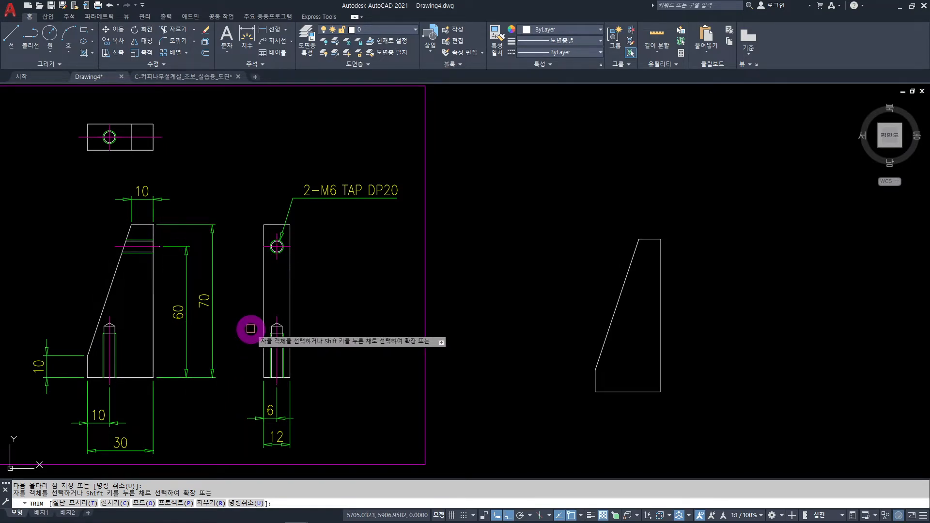
key(Escape)
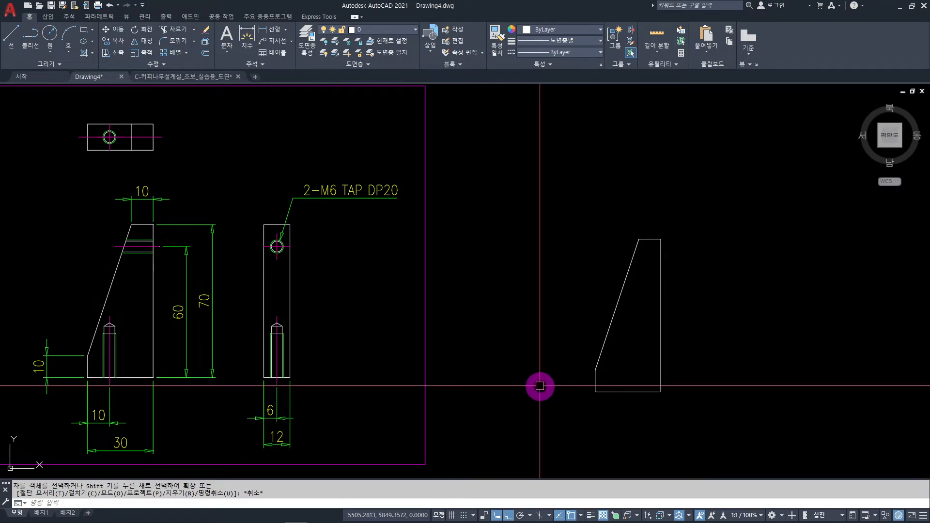
Offset the front view's short left edge 10 mm to the right for the bottom tapped hole's centerline.
text(o)
key(Return)
text(10)
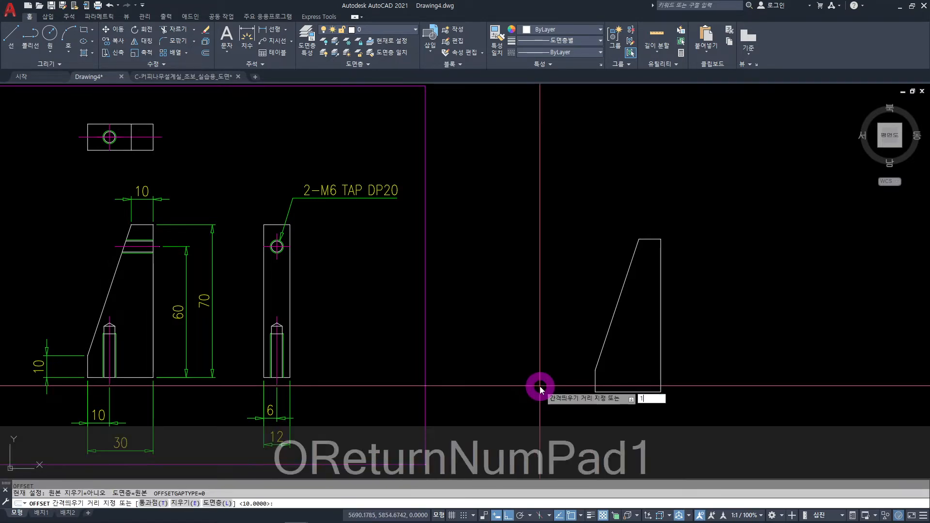
key(Return)
click(594, 383)
click(636, 375)
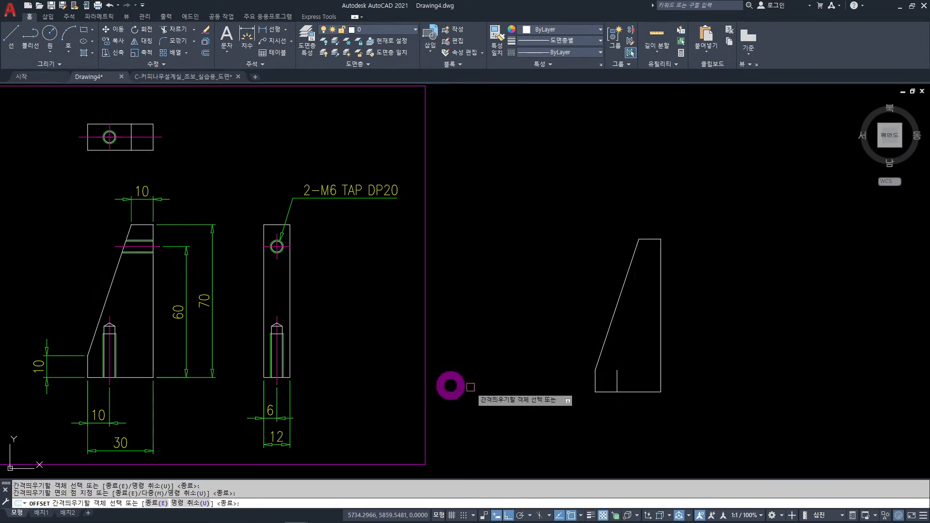
key(Escape)
Stretch the lower end of the bottom hole's centerline straight down well past the base line.
scroll(617, 388, up, 4)
click(621, 377)
click(608, 374)
middle_drag(600, 371, 576, 294)
click(593, 321)
scroll(595, 339, down, 2)
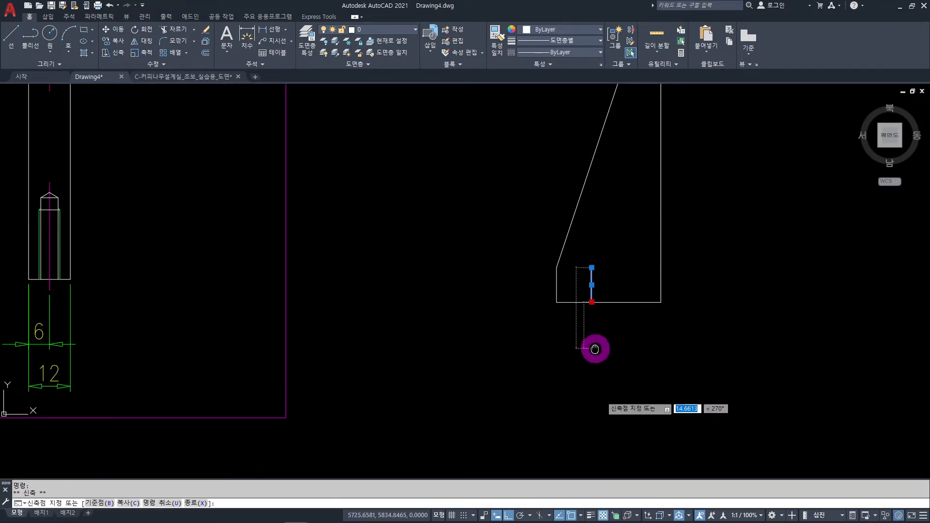
scroll(638, 381, down, 3)
key(Escape)
middle_drag(655, 400, 656, 423)
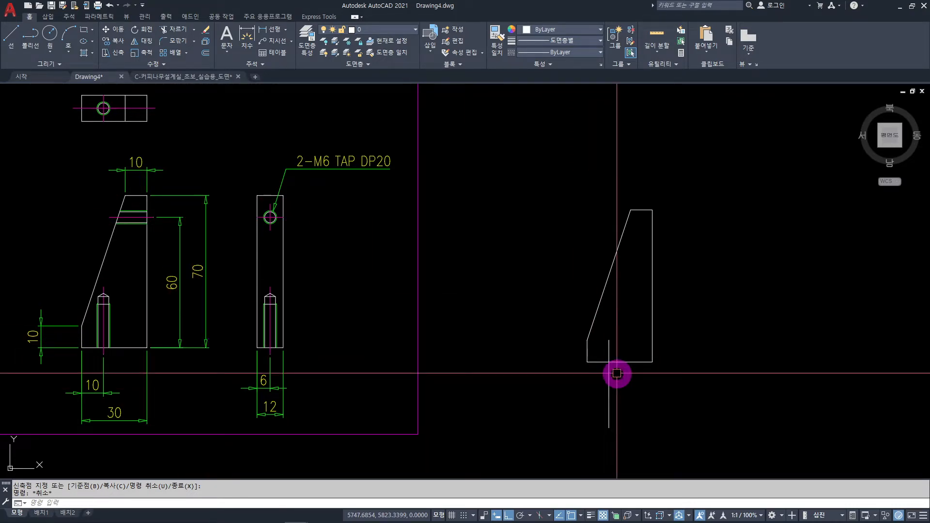
Offset the front view's base line 60 mm upward for the upper tapped hole's centerline.
text(o)
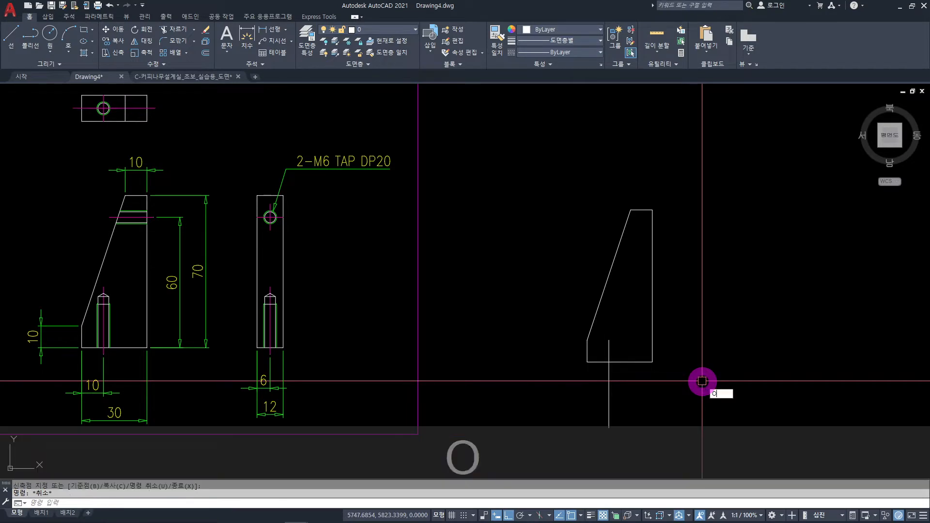
key(Return)
text(60)
key(Return)
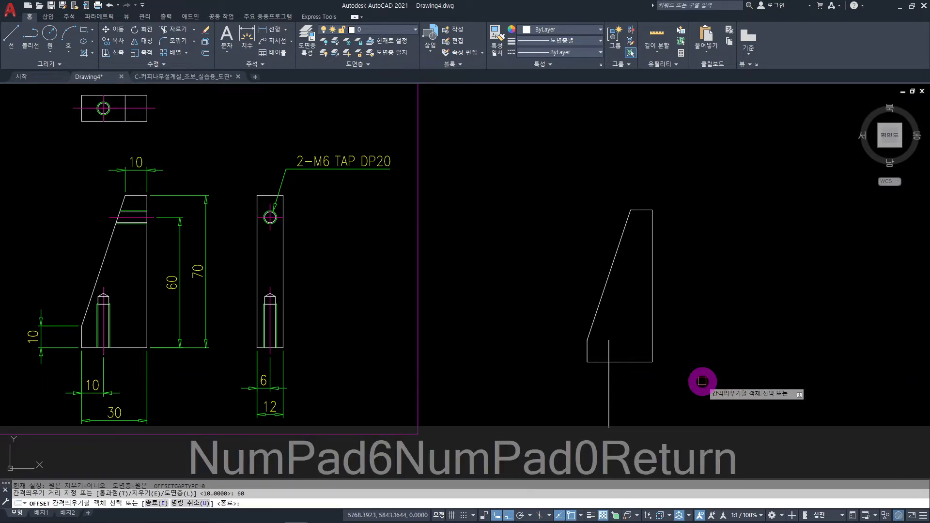
click(637, 351)
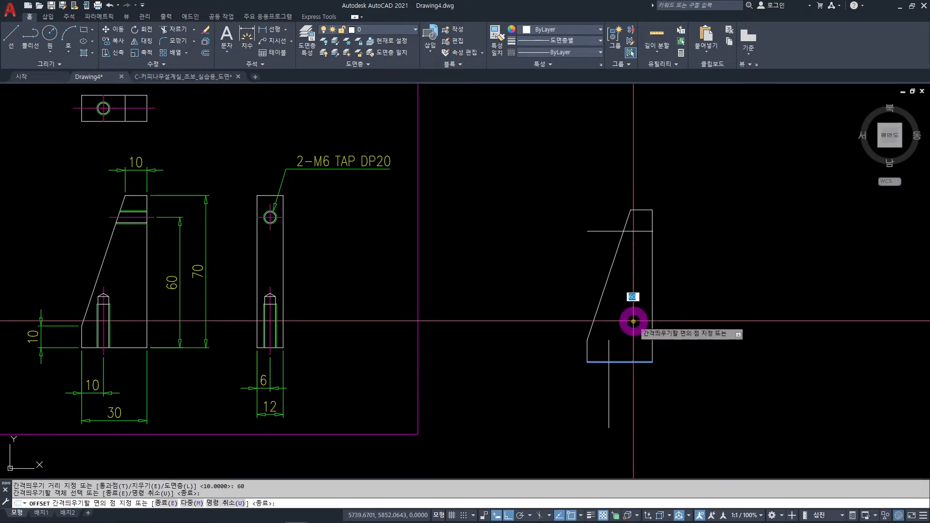
key(Escape)
Stretch the right end of the upper hole's centerline horizontally past the front view's right edge.
scroll(644, 245, up, 3)
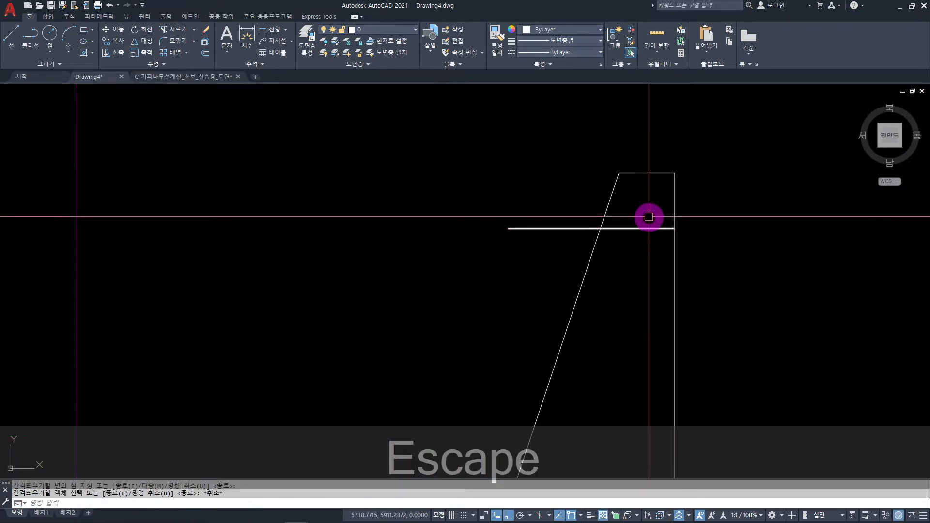
click(650, 216)
click(638, 249)
click(827, 268)
scroll(702, 290, down, 4)
key(Escape)
middle_drag(607, 395, 612, 377)
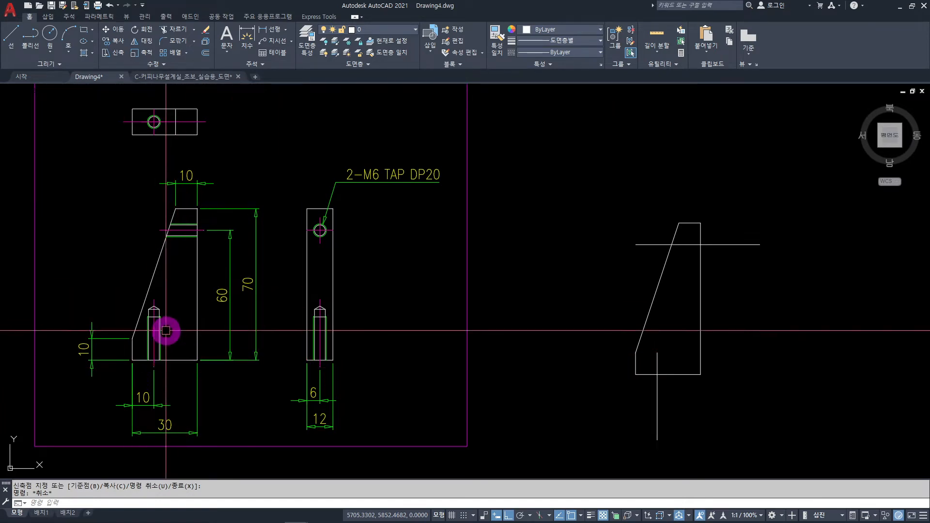
Examine the A10 side view's M6 hole and locate the M6 symbols in the reference table's TAP row.
scroll(301, 229, up, 4)
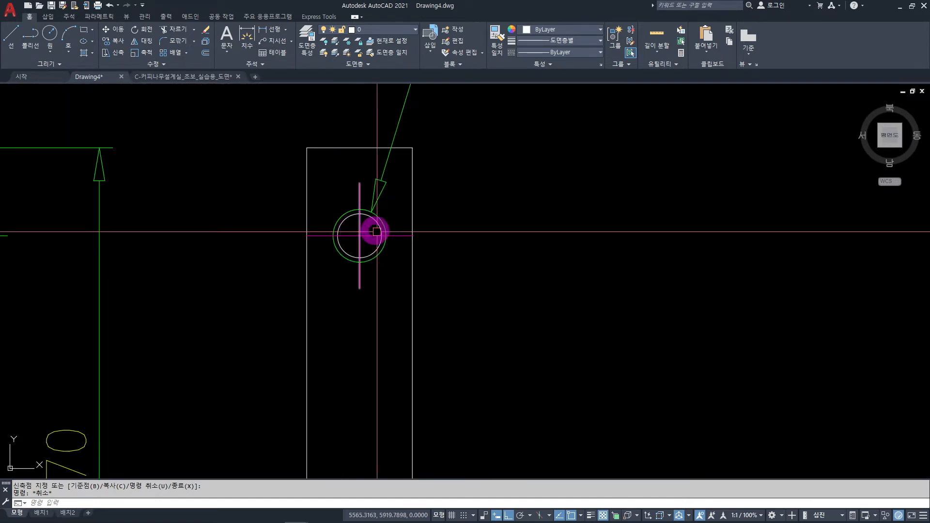
scroll(338, 232, down, 5)
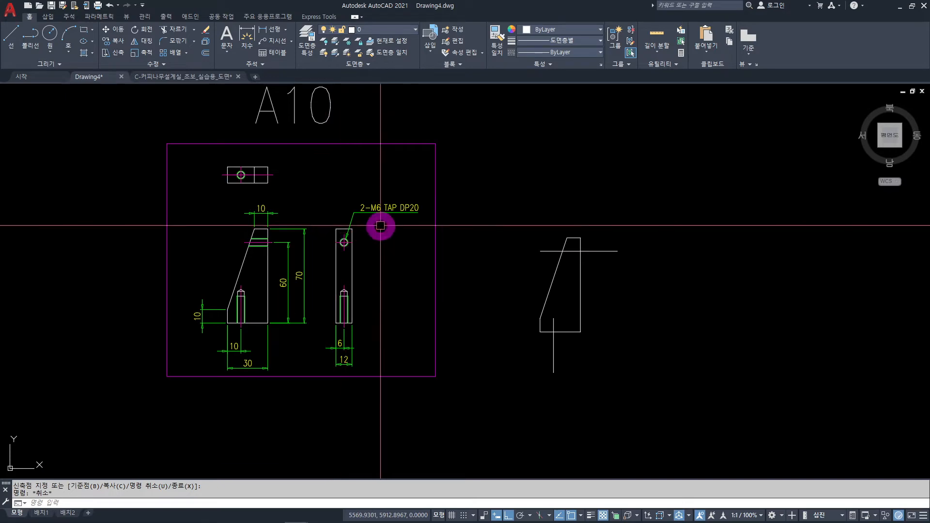
scroll(355, 275, down, 6)
scroll(484, 268, down, 4)
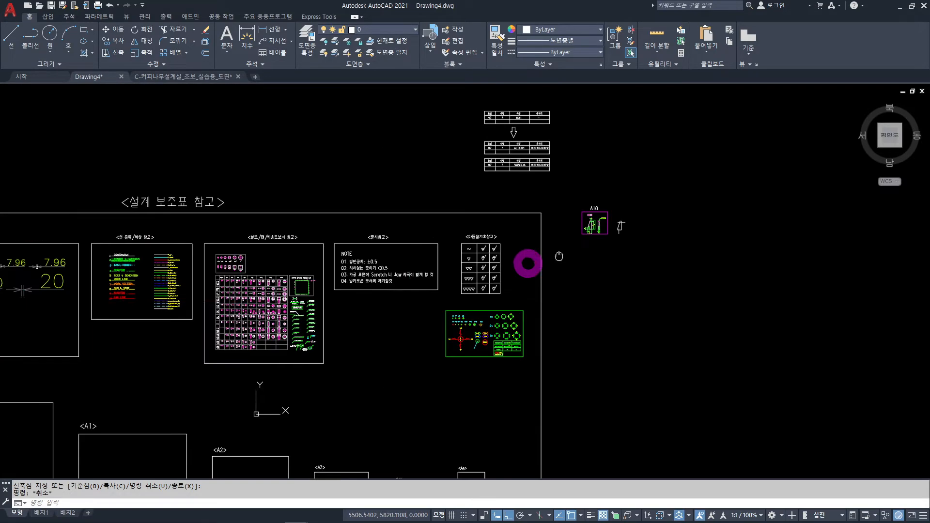
scroll(455, 291, up, 1)
scroll(290, 266, up, 6)
scroll(355, 182, up, 2)
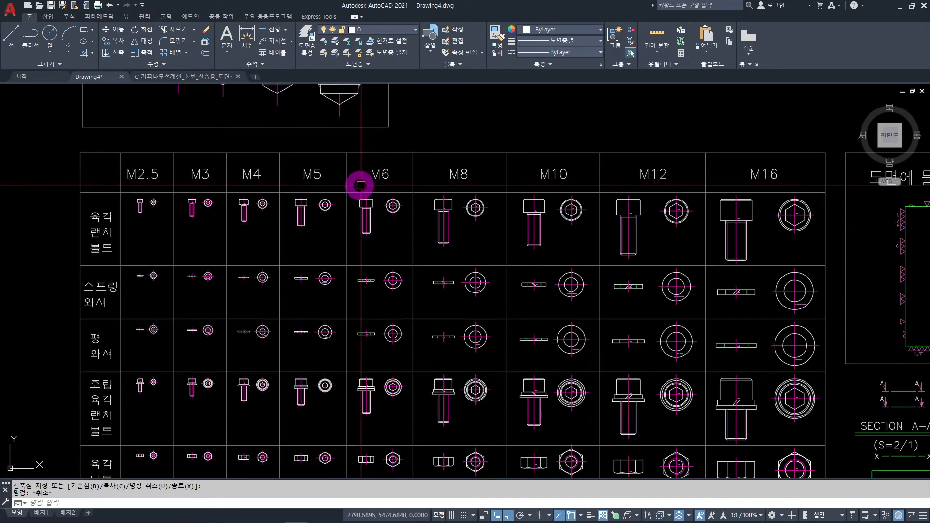
middle_drag(396, 396, 400, 151)
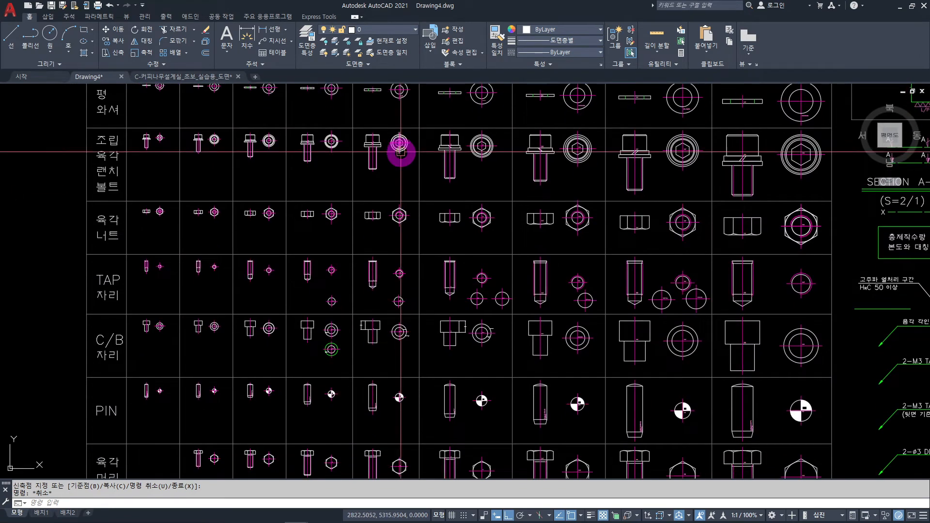
middle_drag(417, 306, 402, 283)
scroll(369, 260, up, 6)
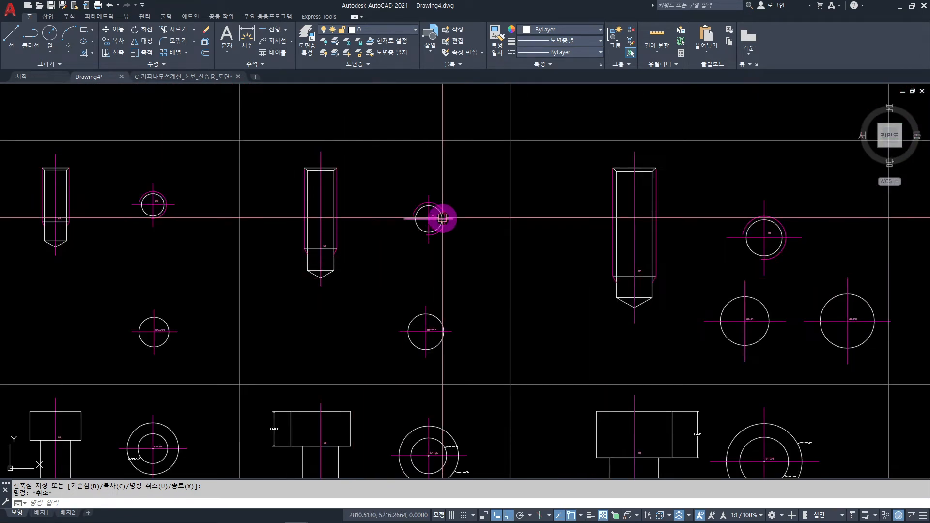
scroll(442, 218, up, 4)
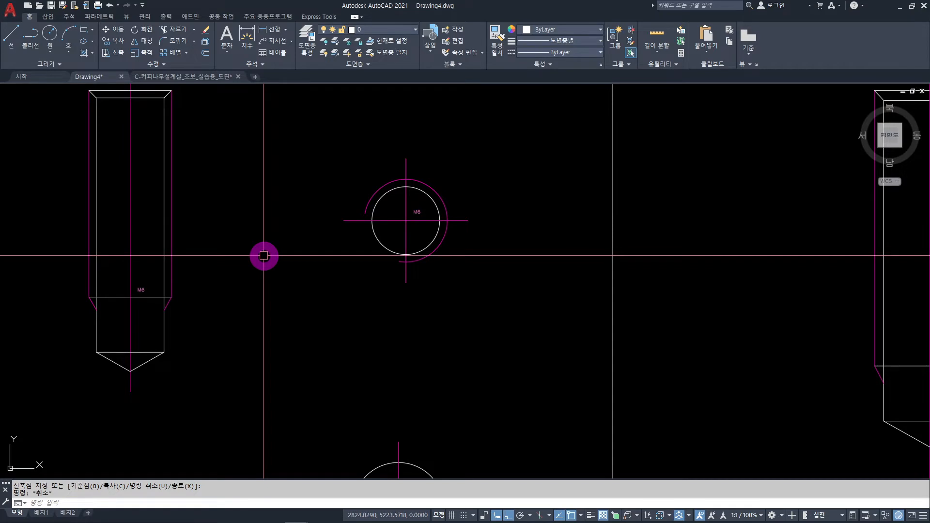
scroll(299, 261, down, 3)
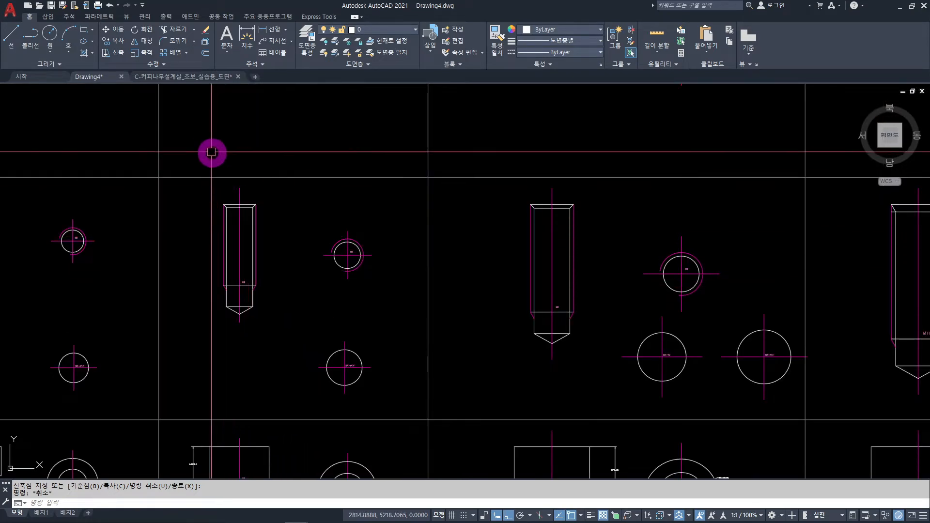
Copy the M6 tap's side profile and circular view from the reference table to the space beside the new front view.
click(382, 332)
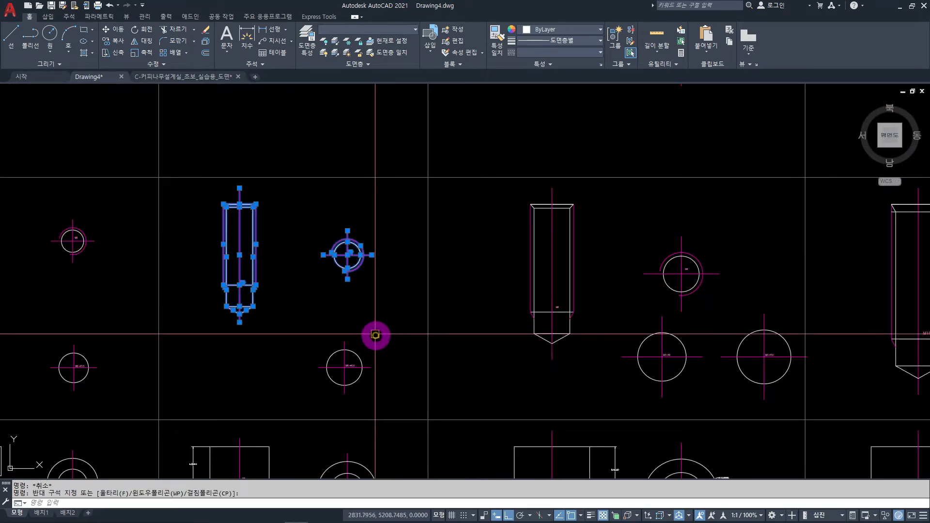
text(co)
key(space)
click(294, 253)
key(F8)
scroll(336, 270, down, 5)
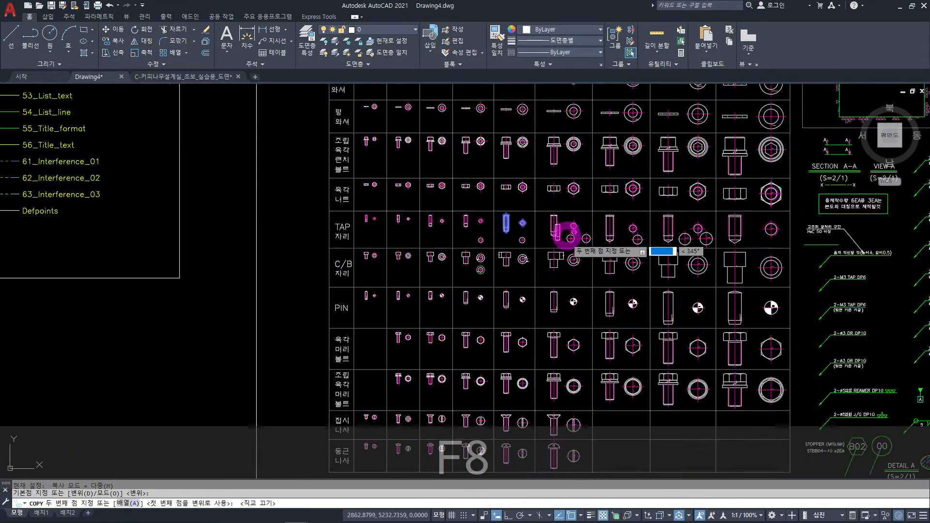
scroll(193, 267, down, 7)
mouse_move(390, 292)
middle_down()
mouse_move(179, 285)
mouse_move(209, 363)
middle_up()
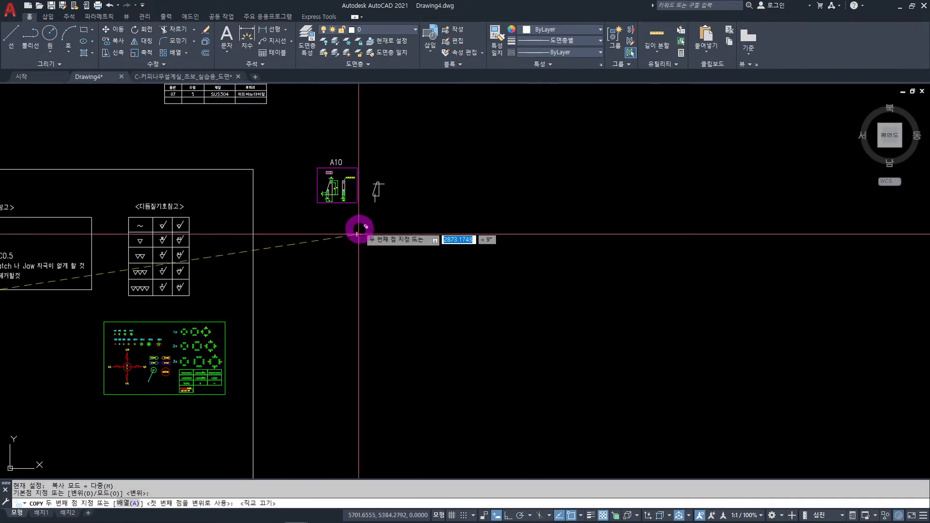
scroll(381, 190, up, 4)
scroll(381, 191, up, 4)
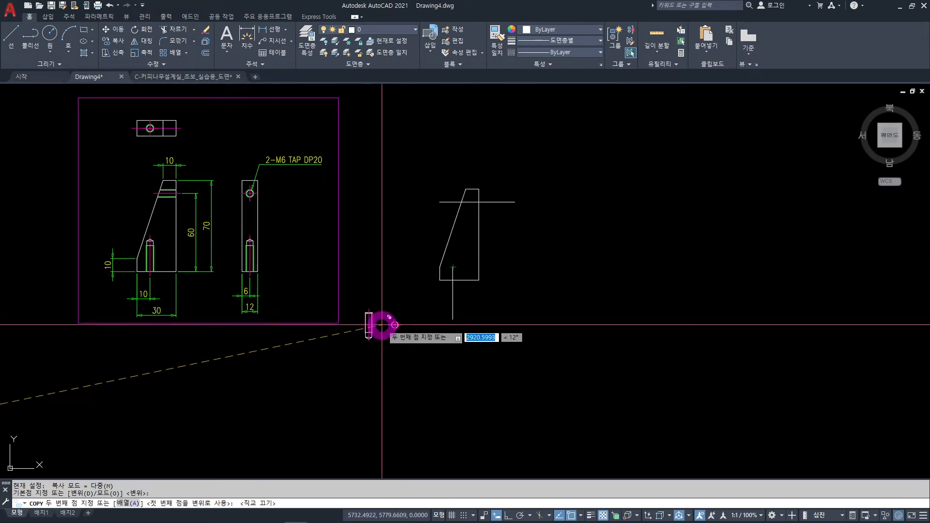
click(376, 298)
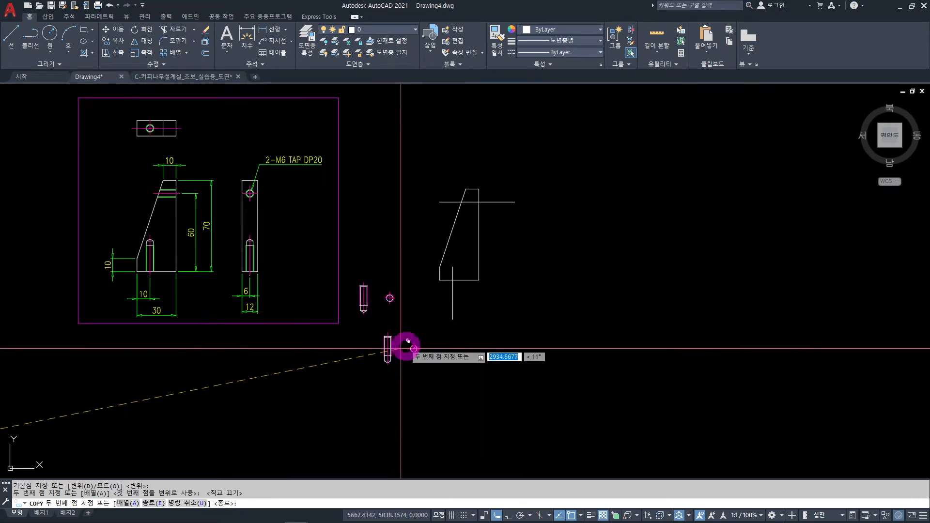
key(Escape)
Mirror the copied M6 tap side profile across a horizontal line below it, keeping the original.
scroll(137, 266, up, 6)
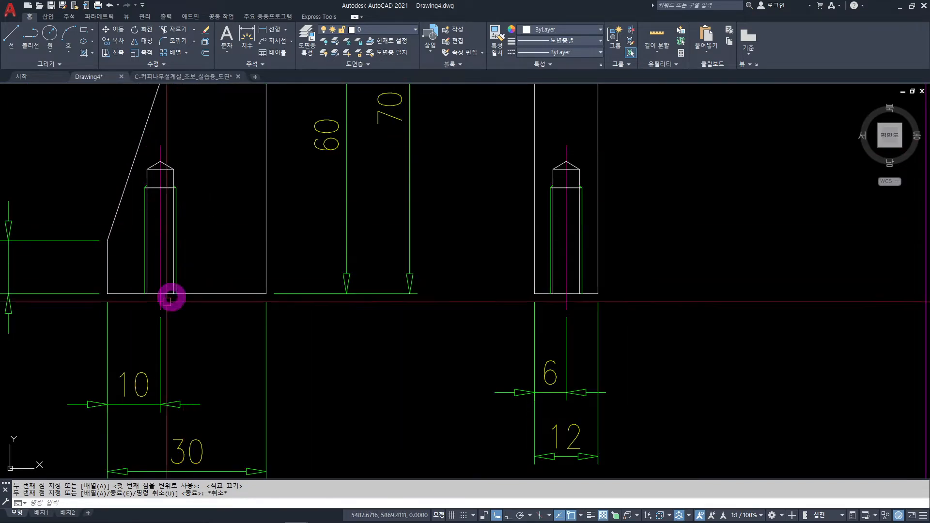
scroll(237, 284, down, 5)
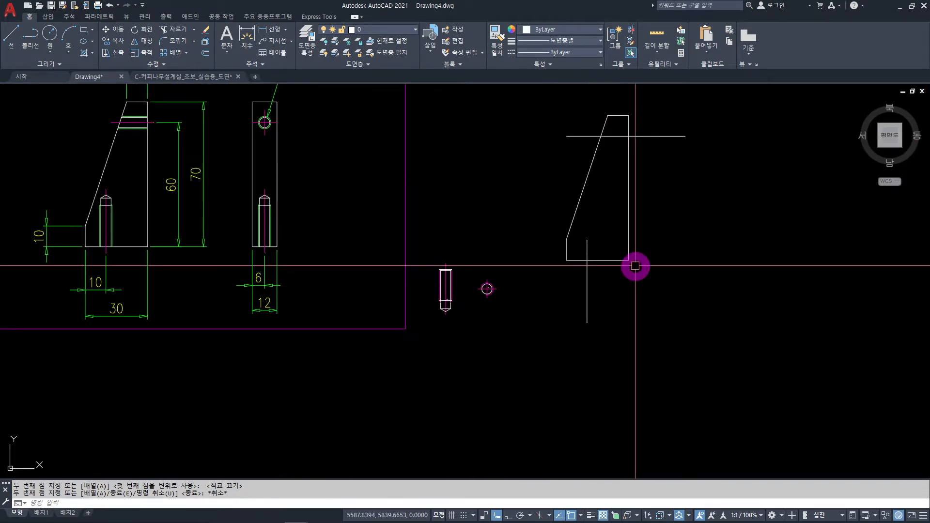
scroll(463, 315, up, 3)
click(465, 339)
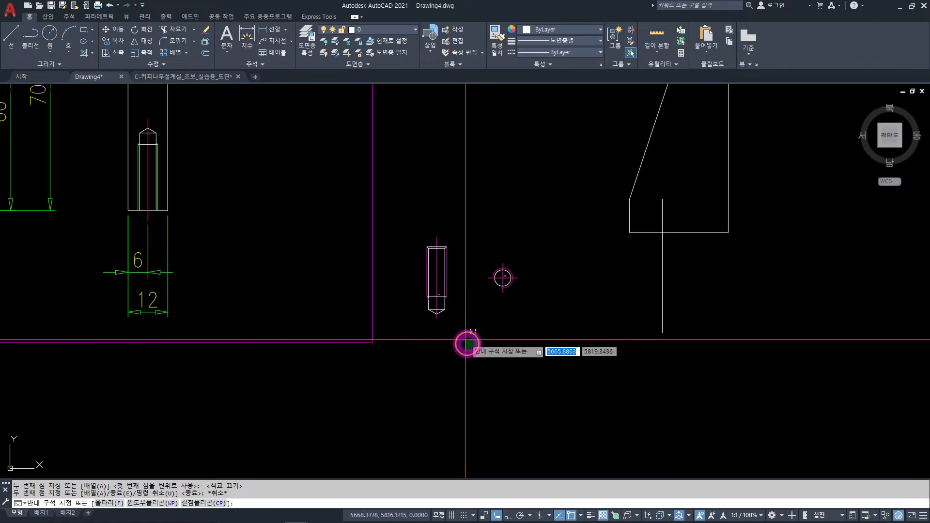
middle_drag(459, 325, 554, 339)
scroll(555, 339, down, 2)
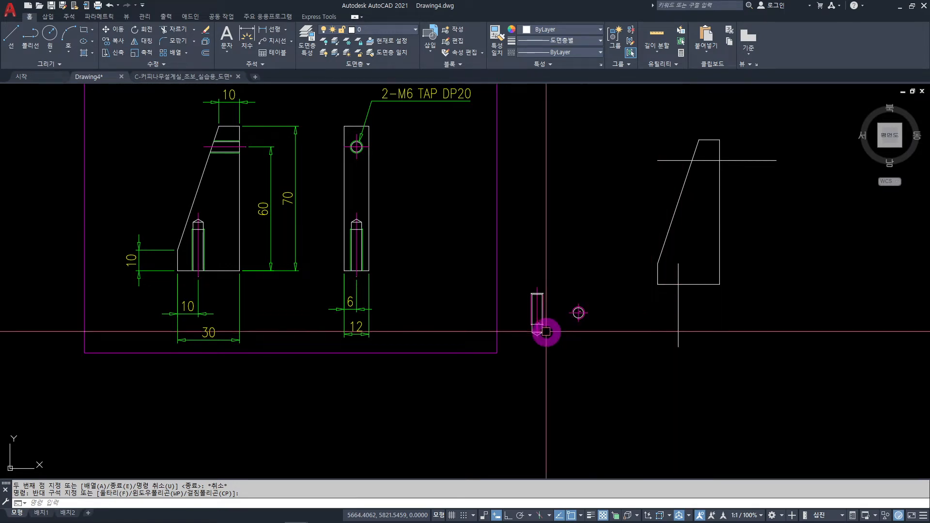
scroll(545, 327, up, 2)
text(mi)
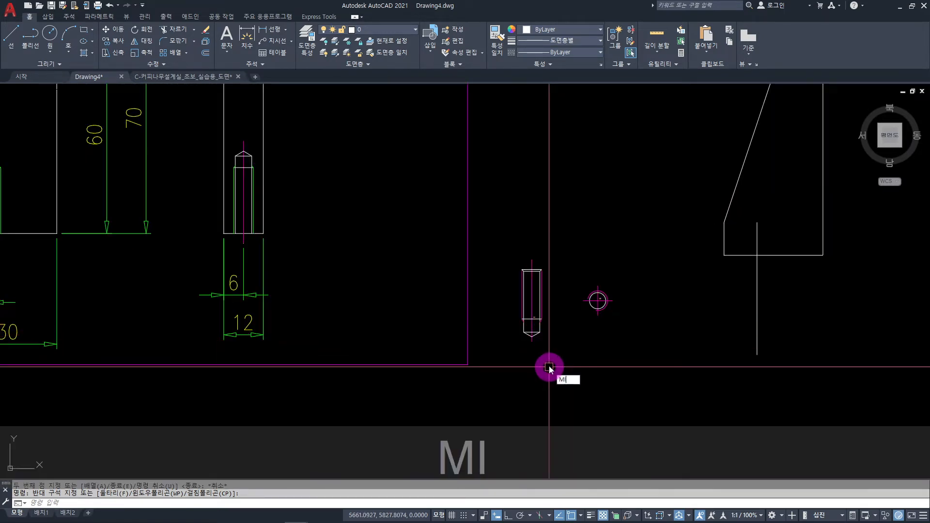
key(space)
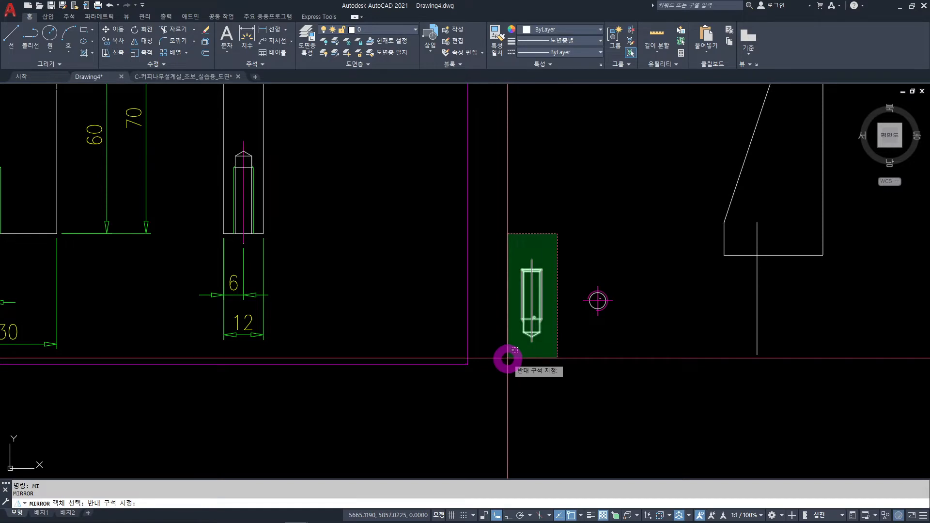
click(507, 357)
middle_drag(515, 374, 459, 337)
key(space)
click(457, 330)
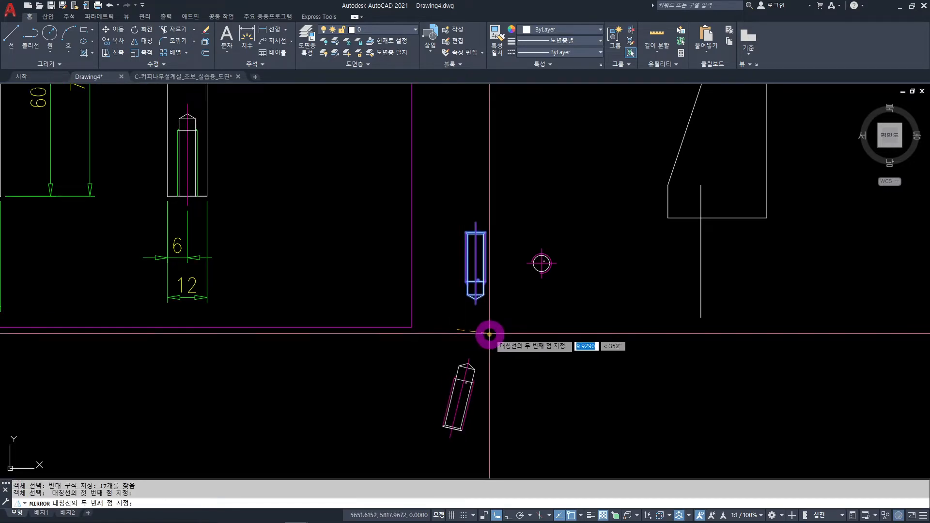
key(F8)
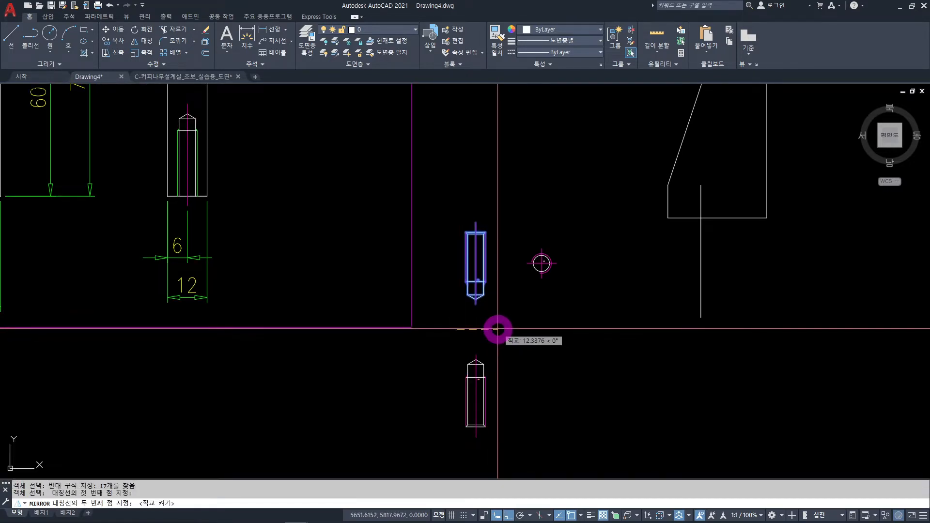
key(space)
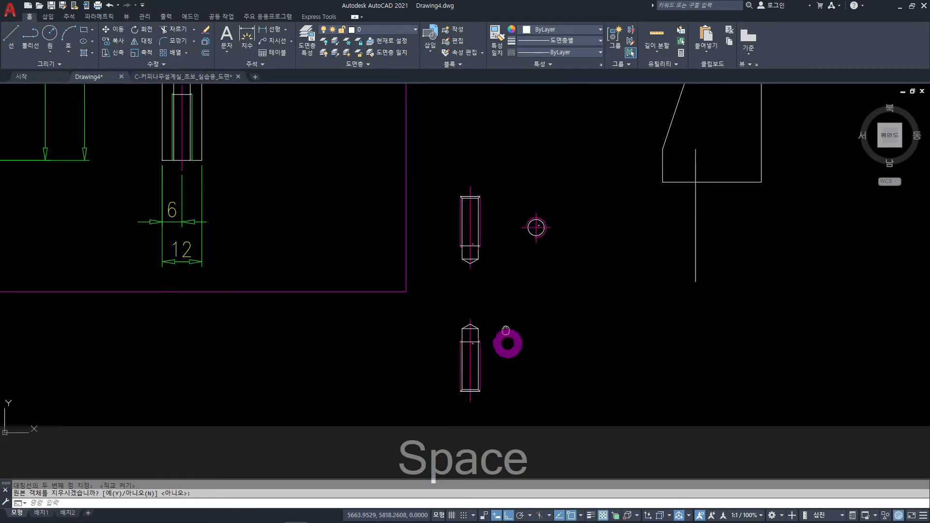
Move the mirrored tap profile by its opening's midpoint to where the new front view's vertical centerline crosses the base line.
middle_drag(509, 387, 493, 299)
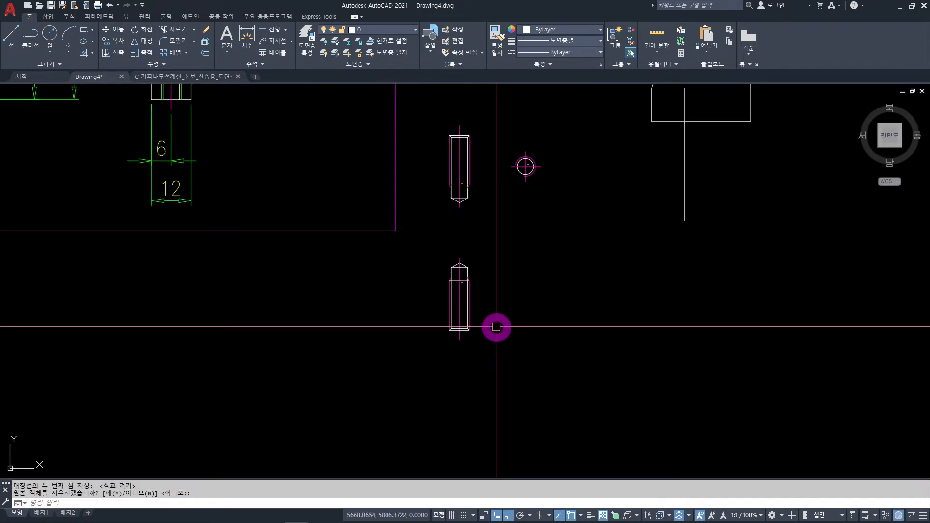
text(M)
key(space)
click(489, 245)
click(415, 373)
key(space)
scroll(457, 326, up, 8)
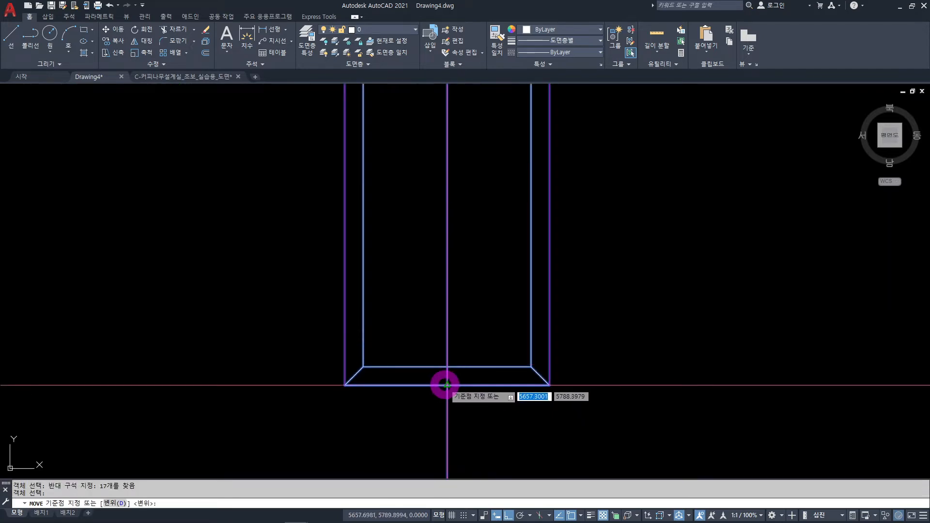
click(446, 385)
scroll(475, 365, down, 6)
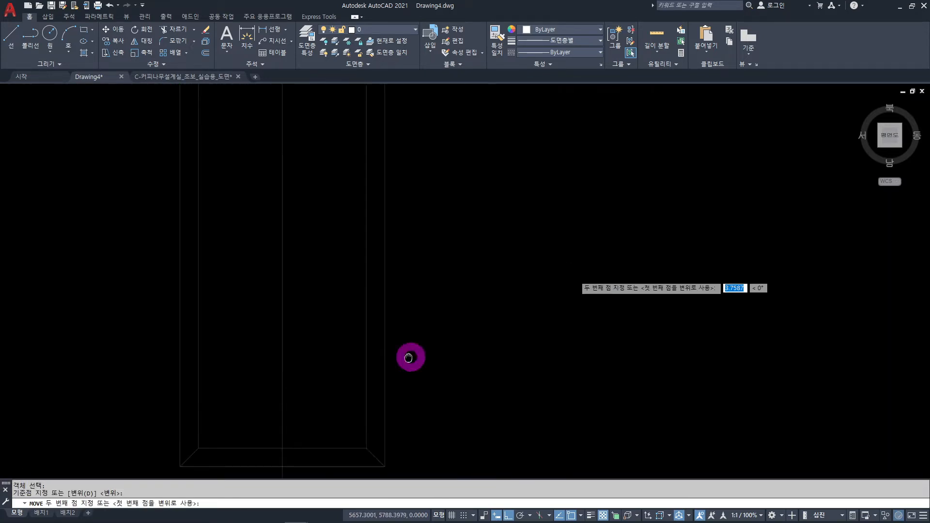
key(F8)
middle_drag(494, 232, 226, 357)
mouse_move(413, 270)
middle_down()
mouse_move(397, 344)
mouse_move(402, 378)
middle_up()
middle_drag(504, 277, 445, 326)
scroll(463, 237, up, 4)
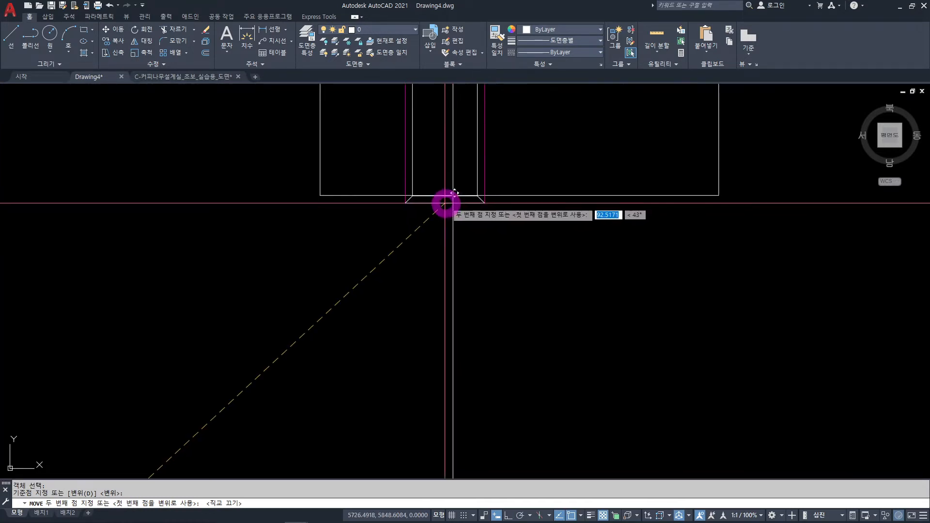
click(453, 195)
Delete the white vertical construction line running through the lower tapped hole in the new front view.
scroll(465, 242, down, 3)
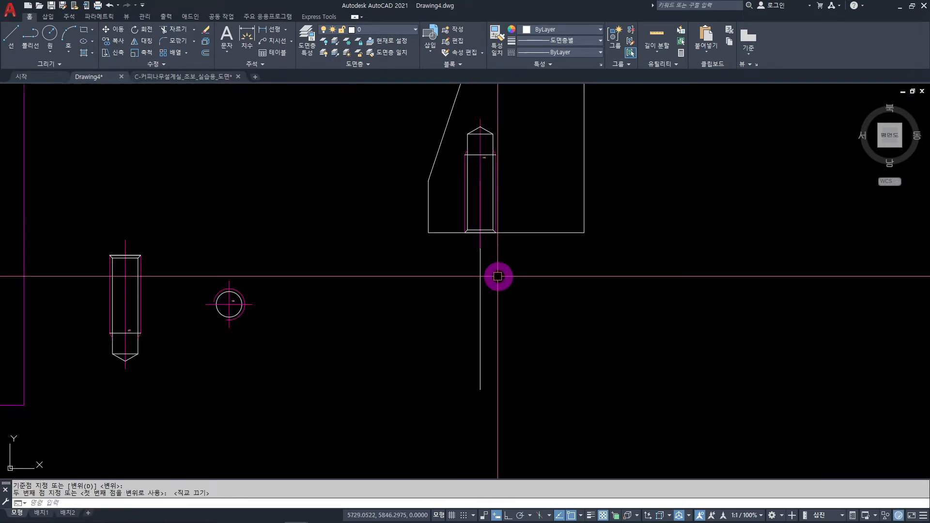
scroll(482, 226, up, 2)
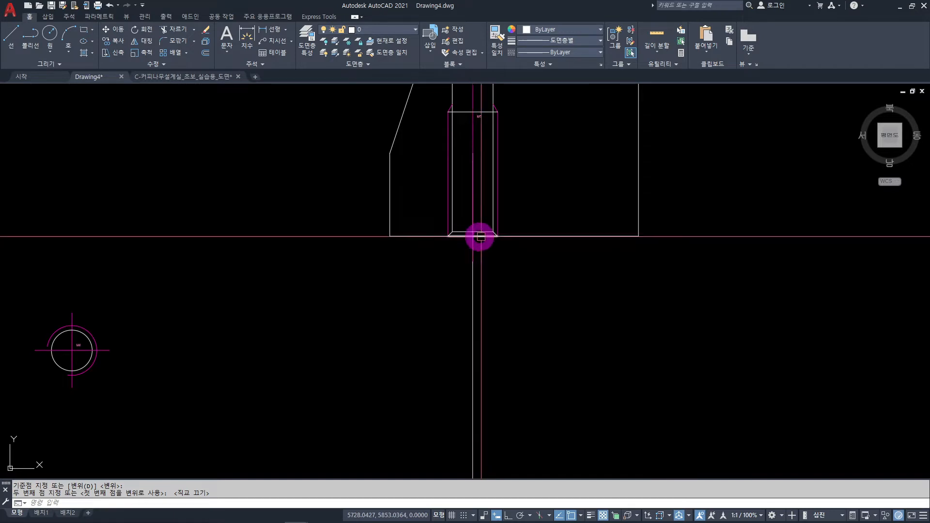
middle_drag(484, 154, 477, 186)
scroll(500, 361, down, 2)
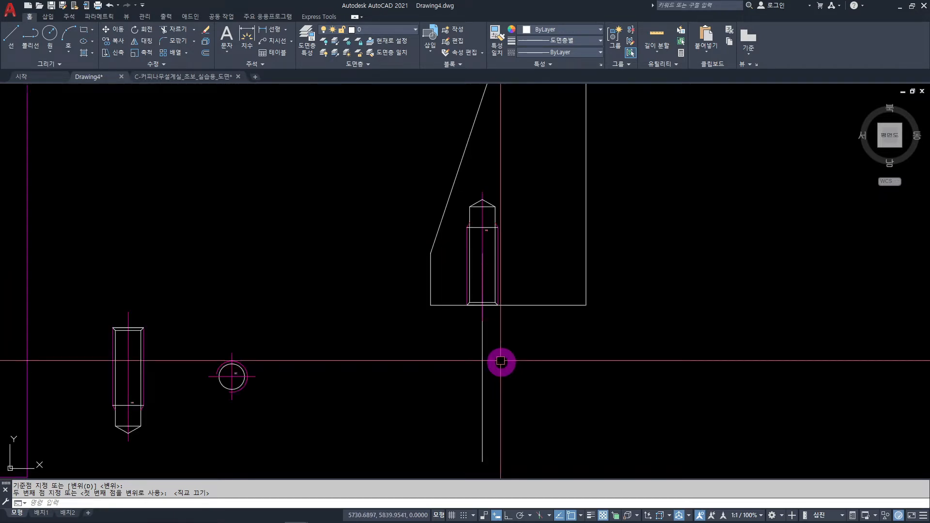
middle_drag(500, 361, 479, 275)
click(511, 295)
click(433, 315)
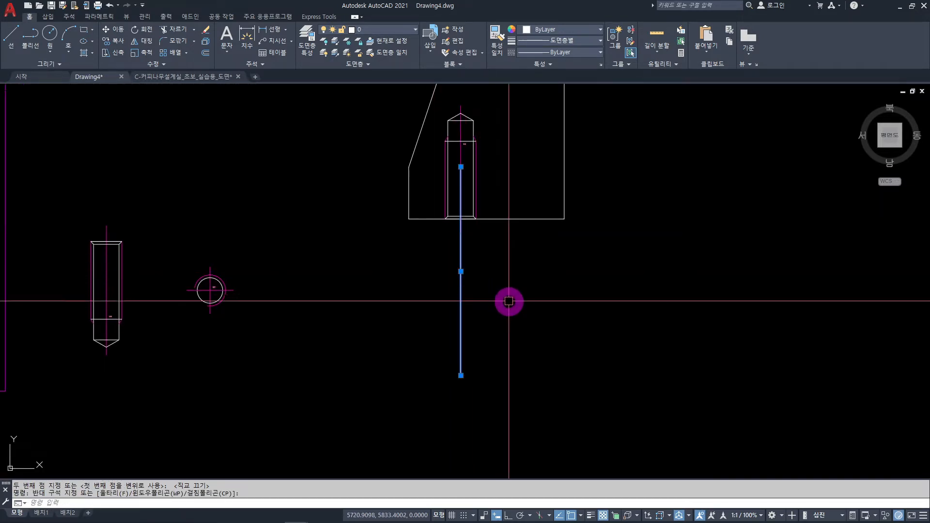
key(F8)
key(Escape)
key(Delete)
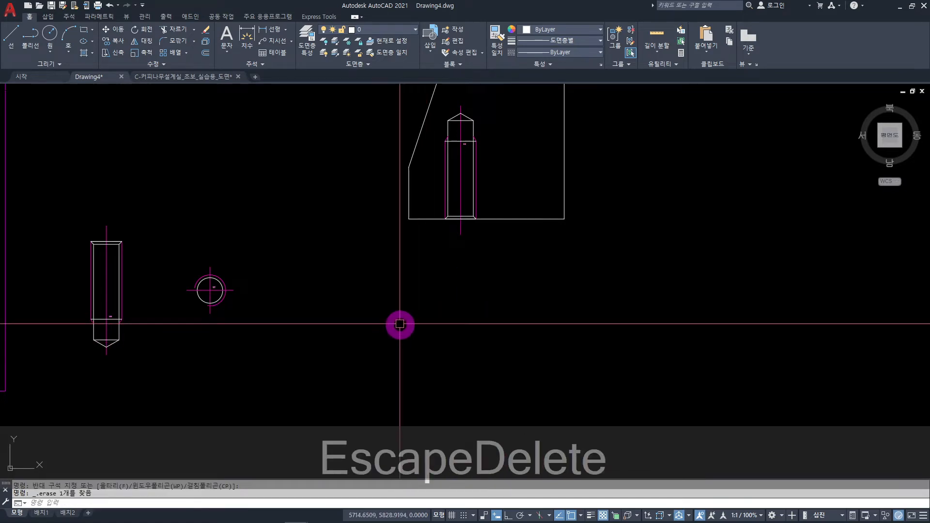
Add a vertical linear dimension for the lower tapped hole's thread depth, from the thread end to the base line.
scroll(472, 315, down, 2)
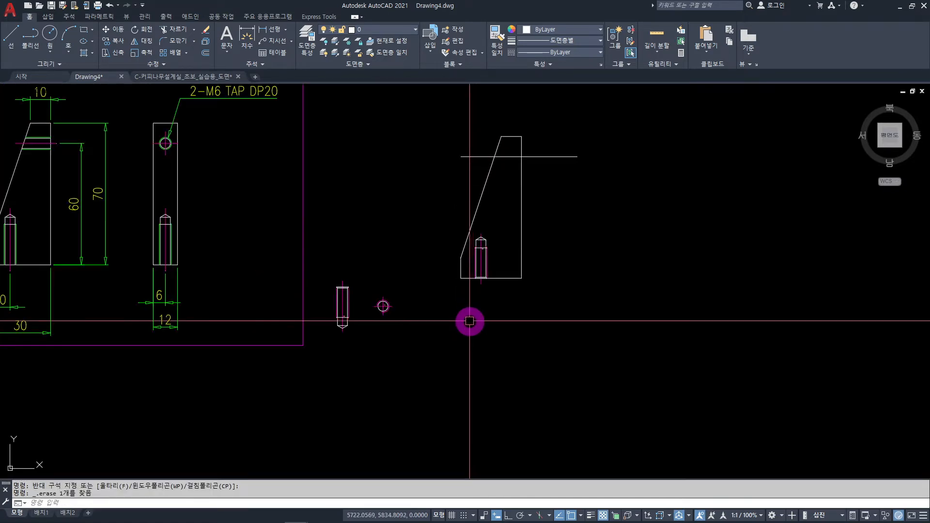
middle_drag(251, 221, 347, 236)
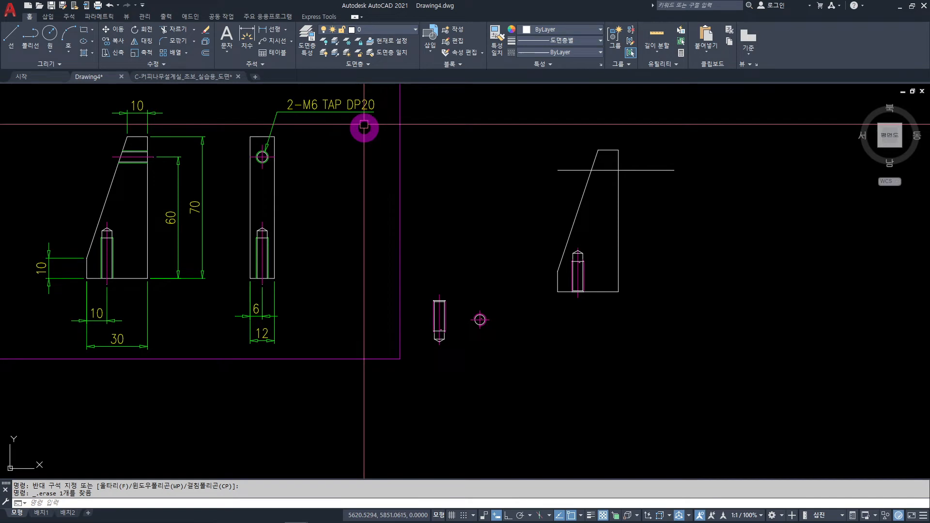
click(265, 32)
scroll(457, 260, up, 6)
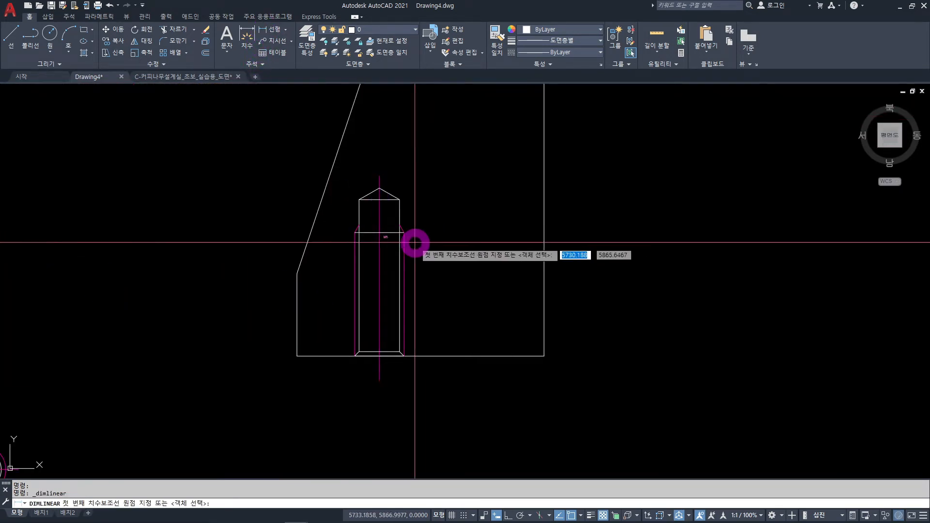
click(405, 233)
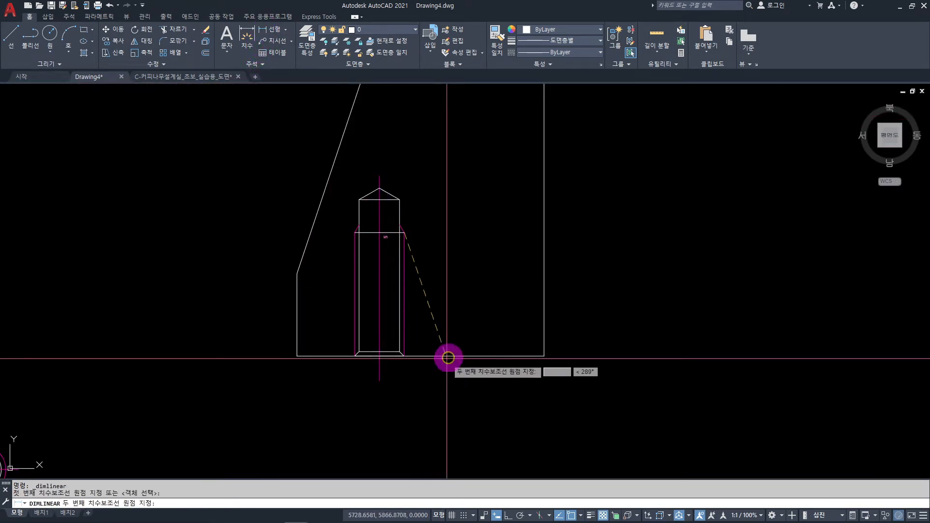
click(405, 355)
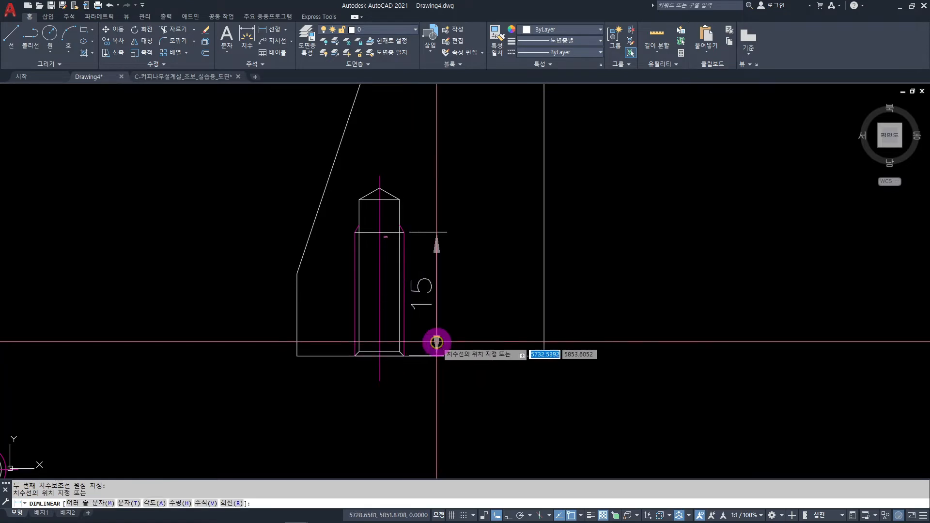
click(452, 319)
Stretch the upper end of the lower tapped hole straight up by 5 mm, including its depth dimension.
key(Escape)
text(s)
key(space)
click(484, 170)
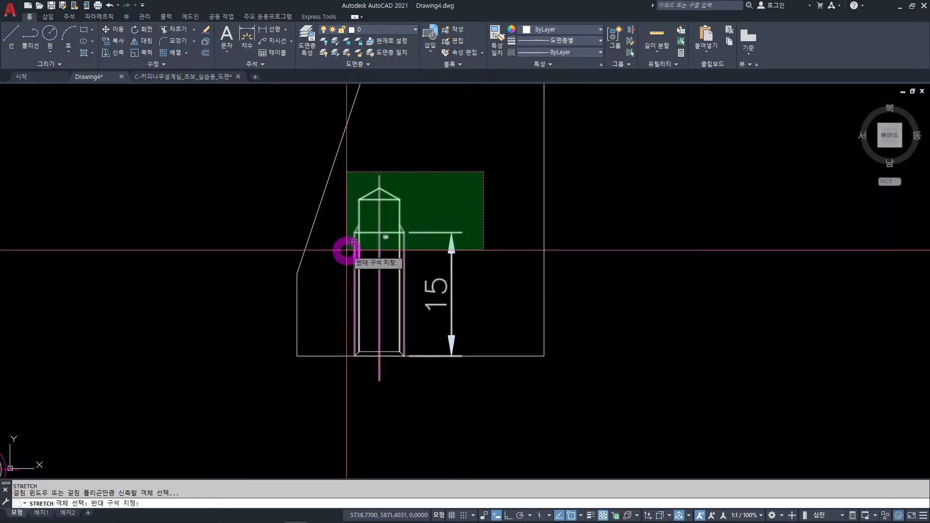
click(348, 251)
middle_drag(385, 248, 349, 256)
key(space)
click(455, 248)
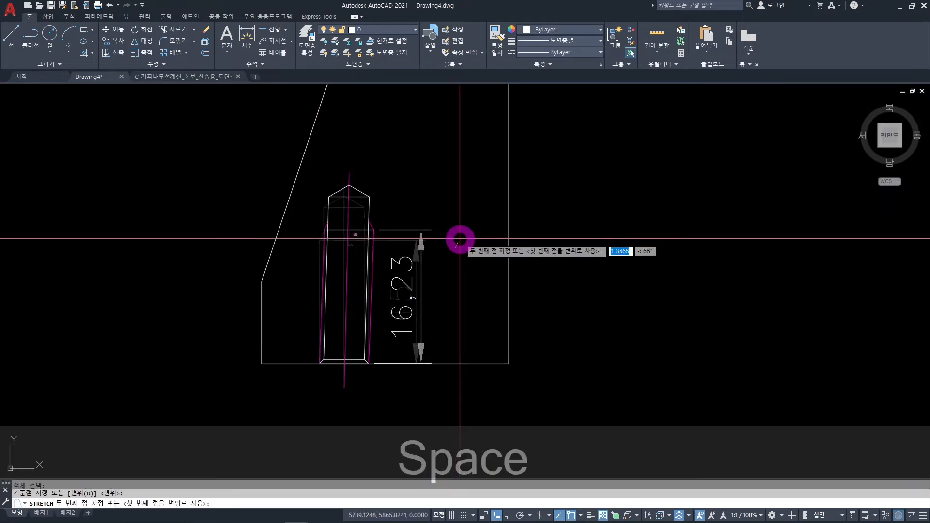
key(F8)
text(5)
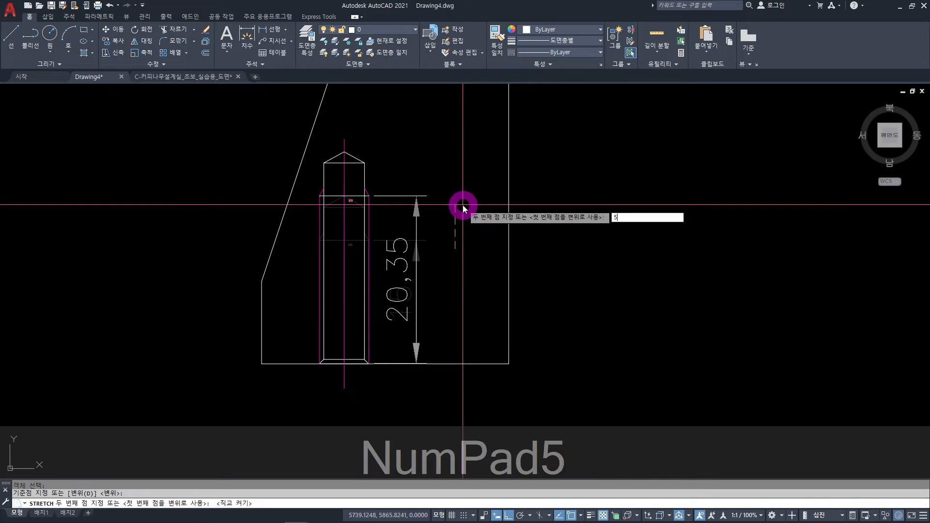
key(Return)
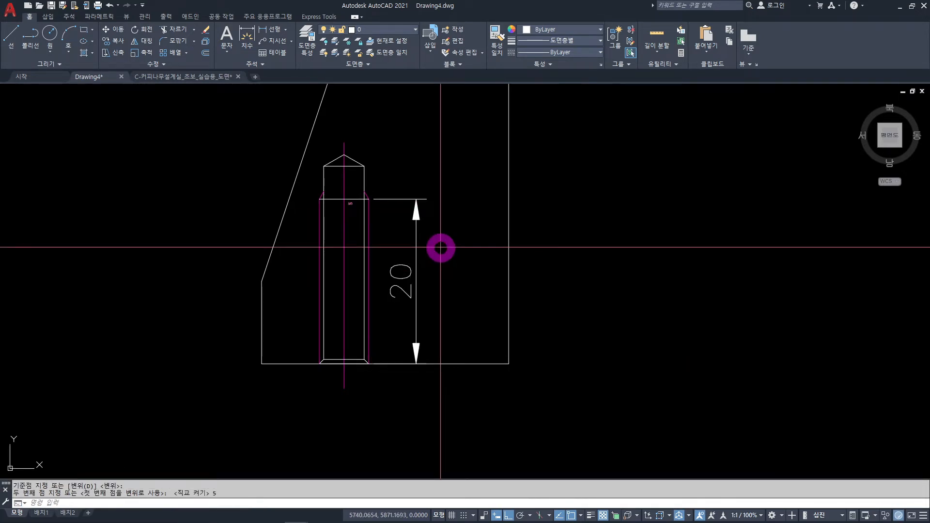
Delete the thread depth dimension beside the lower tapped hole in the new front view.
click(441, 248)
click(405, 295)
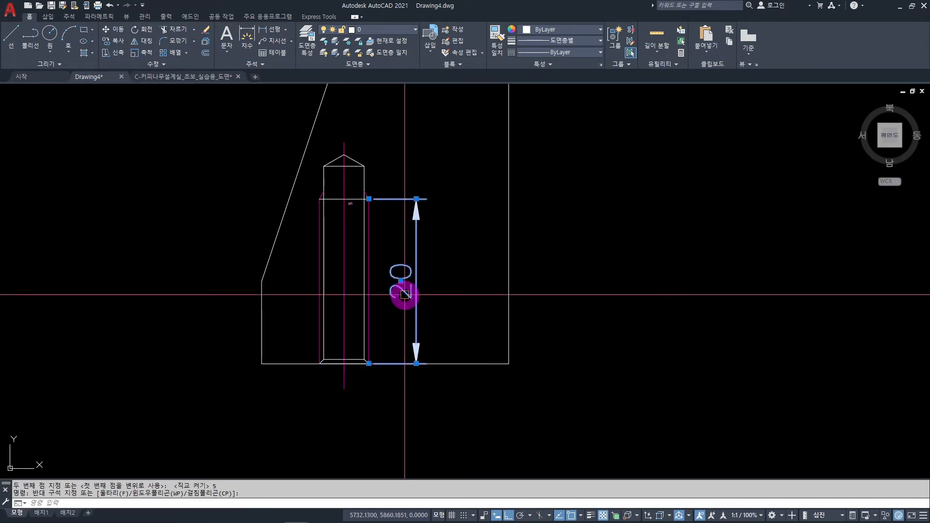
key(Delete)
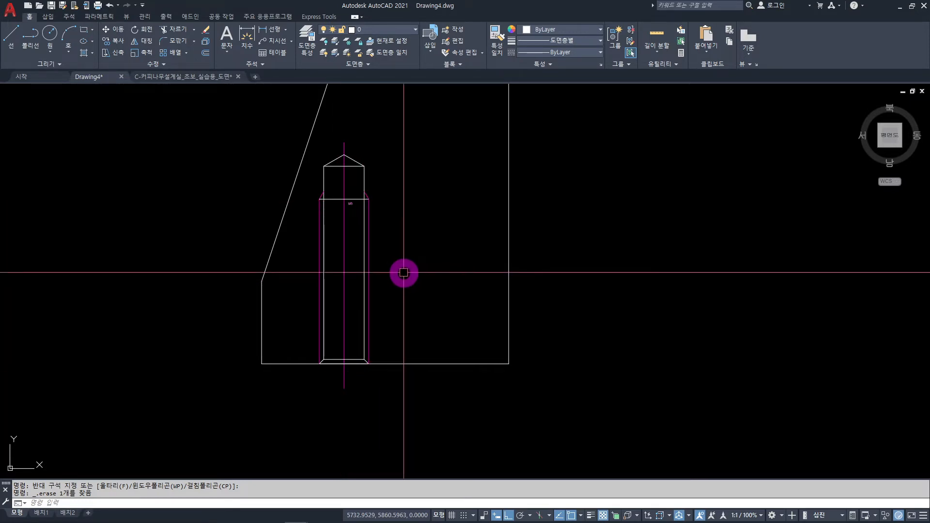
Copy the M6 tap side-view symbol from beside the reference frame to the empty space above the new front view.
scroll(408, 270, down, 2)
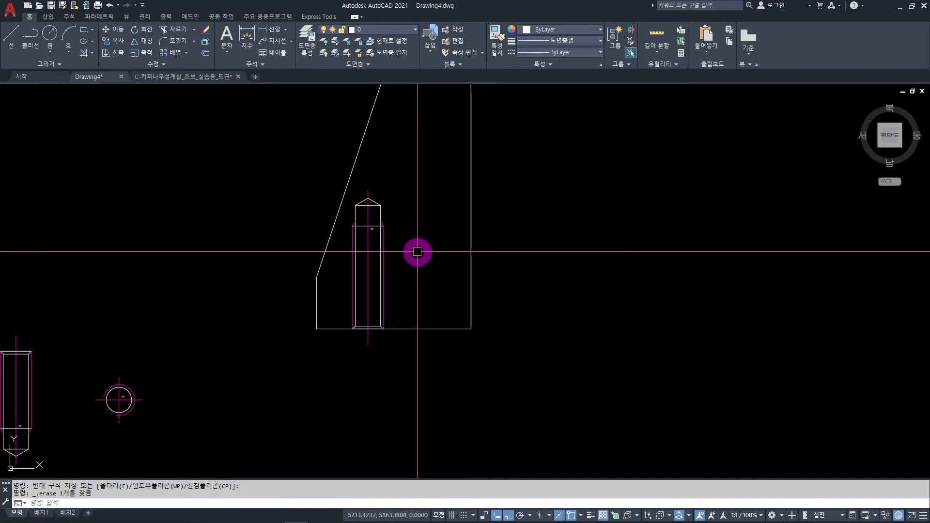
scroll(417, 252, down, 5)
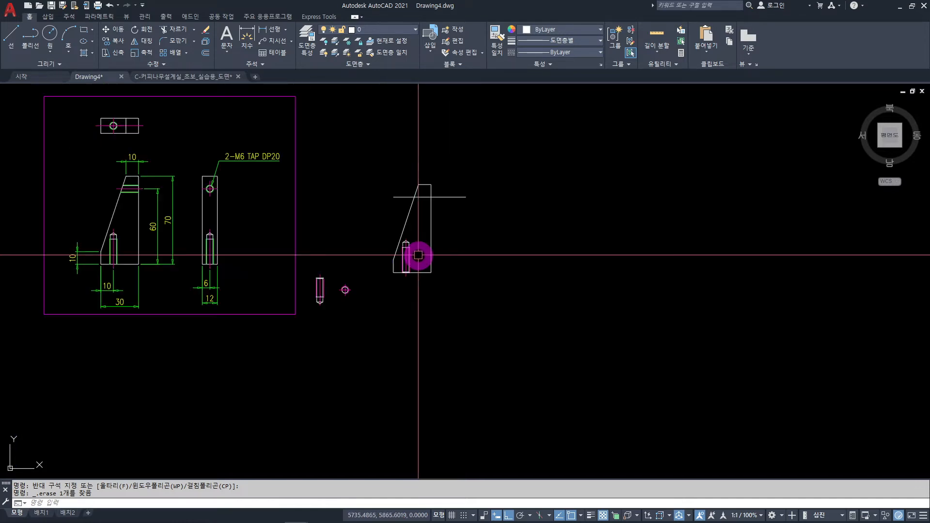
scroll(418, 253, up, 2)
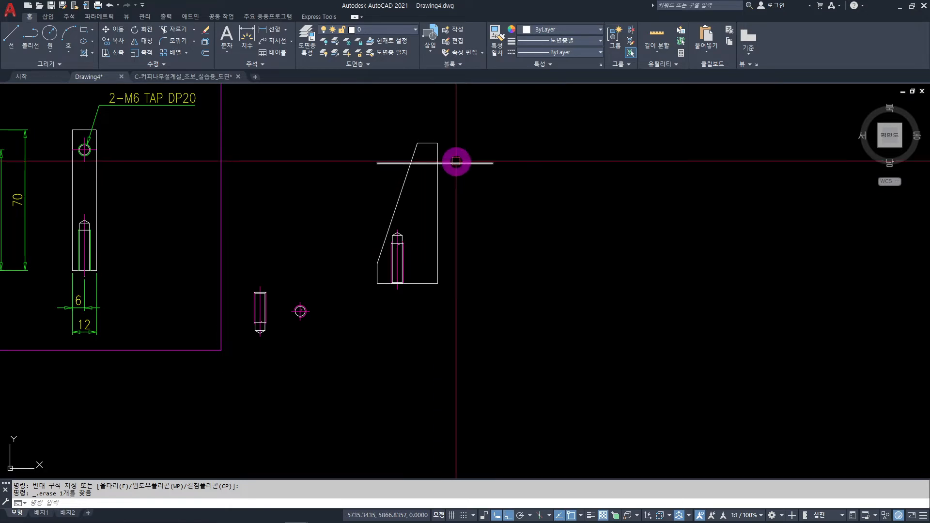
mouse_move(378, 224)
middle_down()
mouse_move(540, 199)
mouse_move(539, 222)
middle_up()
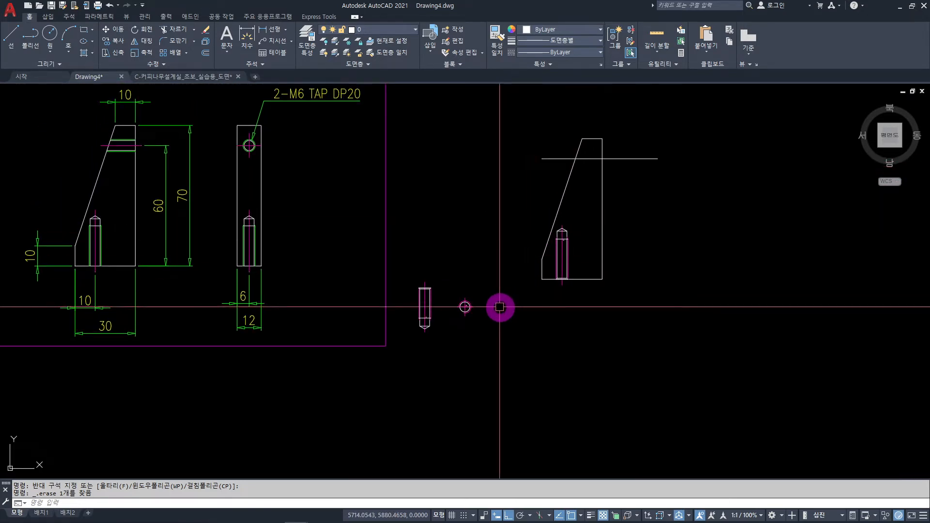
scroll(458, 335, up, 2)
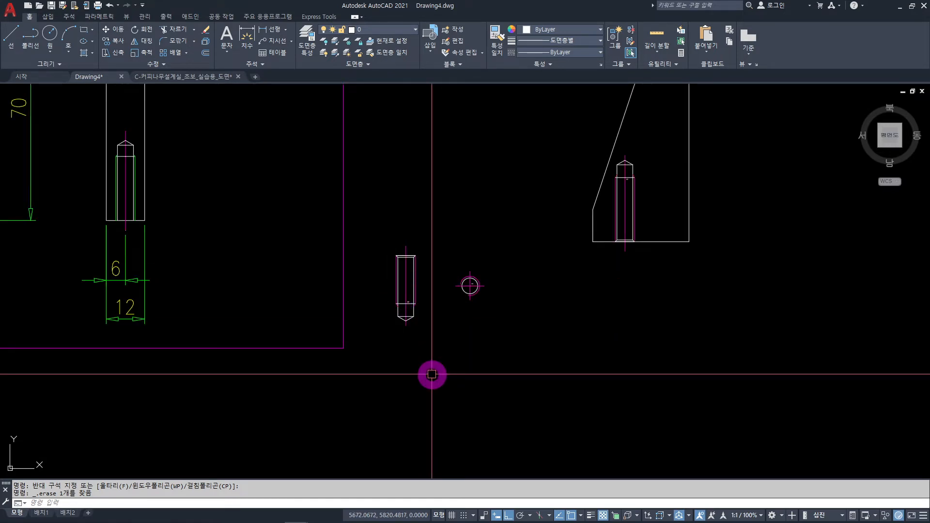
text(CO)
key(space)
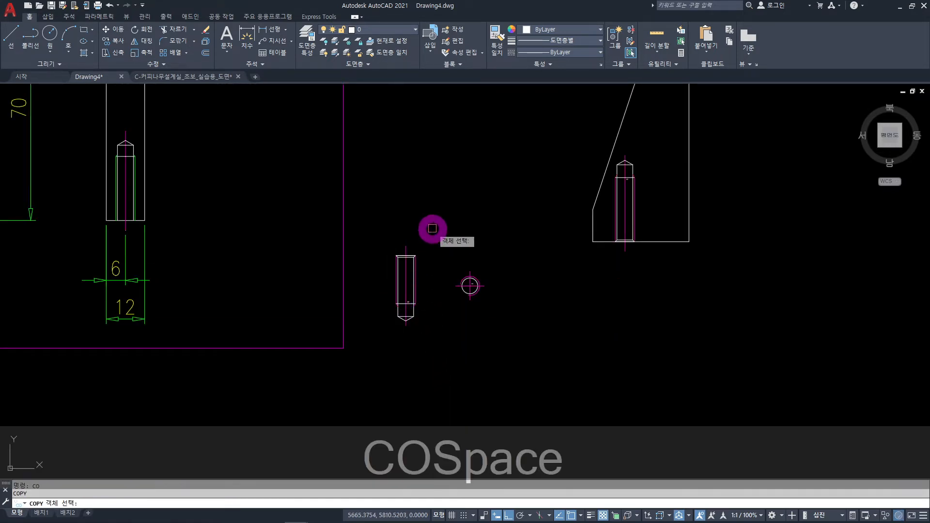
click(432, 228)
click(396, 357)
key(space)
scroll(428, 276, up, 4)
click(420, 279)
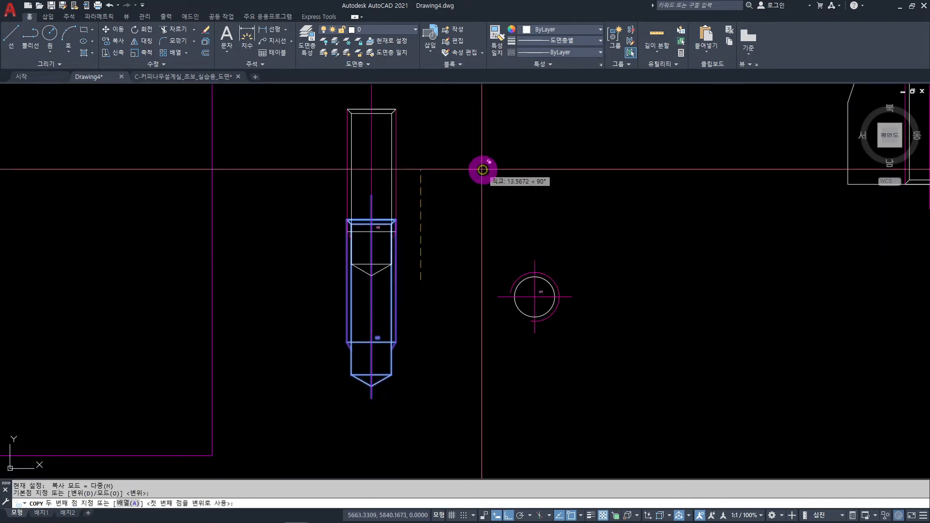
middle_drag(479, 169, 354, 324)
key(F8)
scroll(450, 231, down, 4)
middle_drag(523, 237, 311, 261)
scroll(368, 305, down, 2)
scroll(416, 252, up, 3)
click(469, 187)
key(Escape)
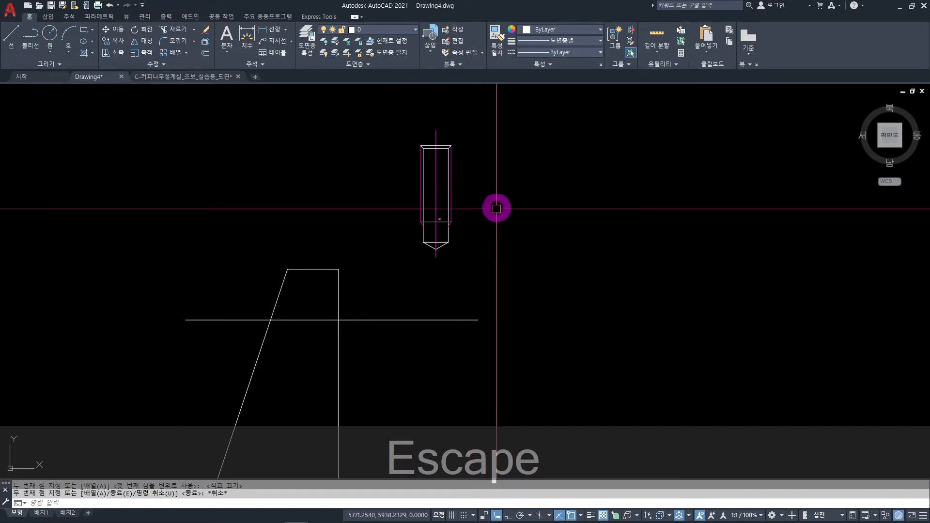
Rotate the copied M6 tap symbol by -90 degrees so it lies horizontally with its tip towards the slanted edge.
text(ro)
key(space)
click(472, 120)
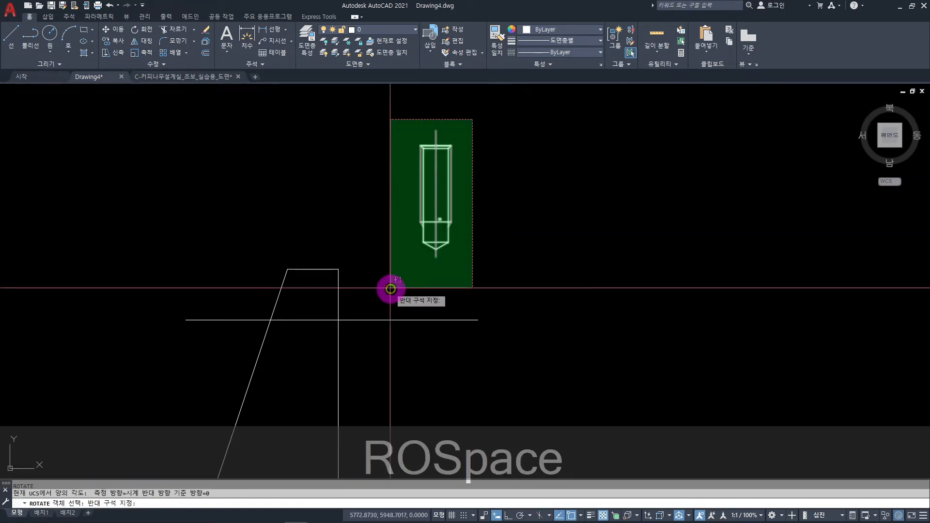
click(395, 289)
key(space)
scroll(471, 187, up, 3)
click(473, 189)
text(-90)
key(Return)
scroll(460, 191, down, 2)
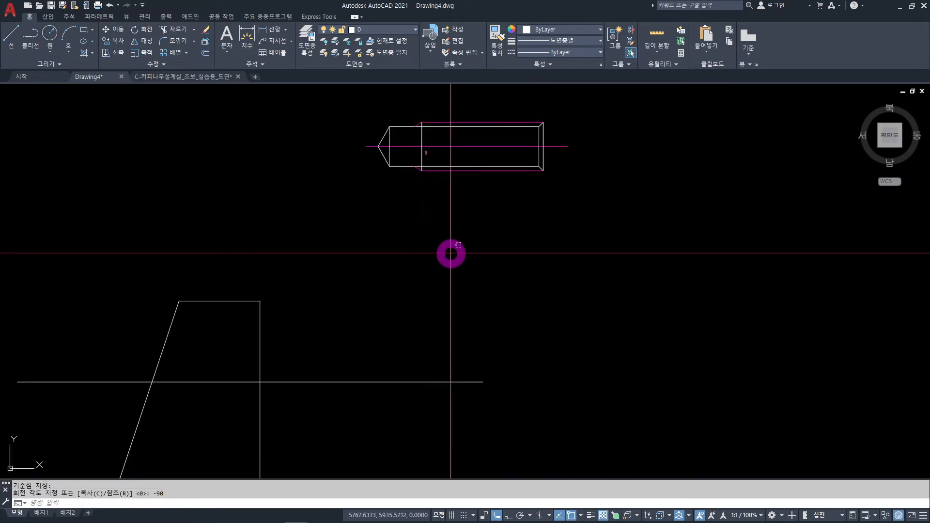
Move the horizontal tap symbol from its opening's centre to where the horizontal construction line meets the front view's vertical edge.
text(m)
key(space)
click(591, 100)
click(298, 251)
key(space)
scroll(543, 146, up, 4)
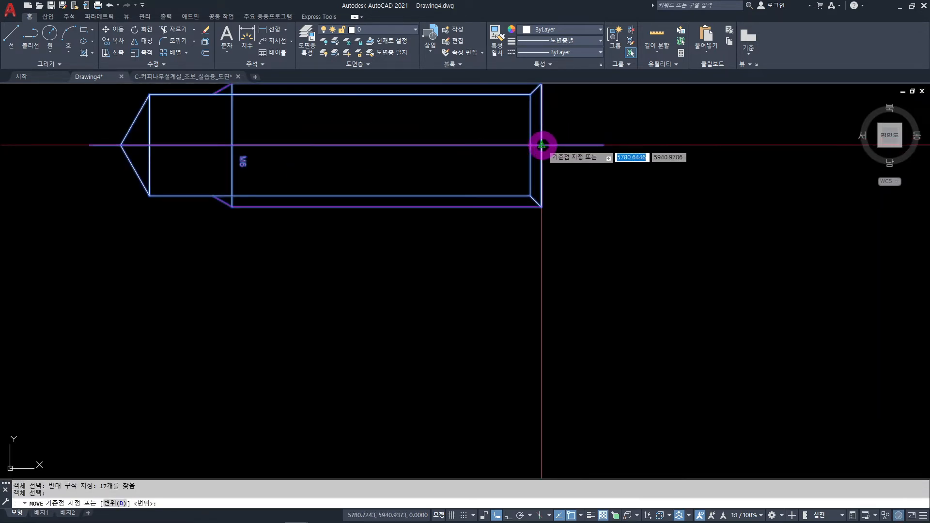
click(541, 144)
scroll(566, 156, down, 5)
middle_drag(490, 253, 620, 51)
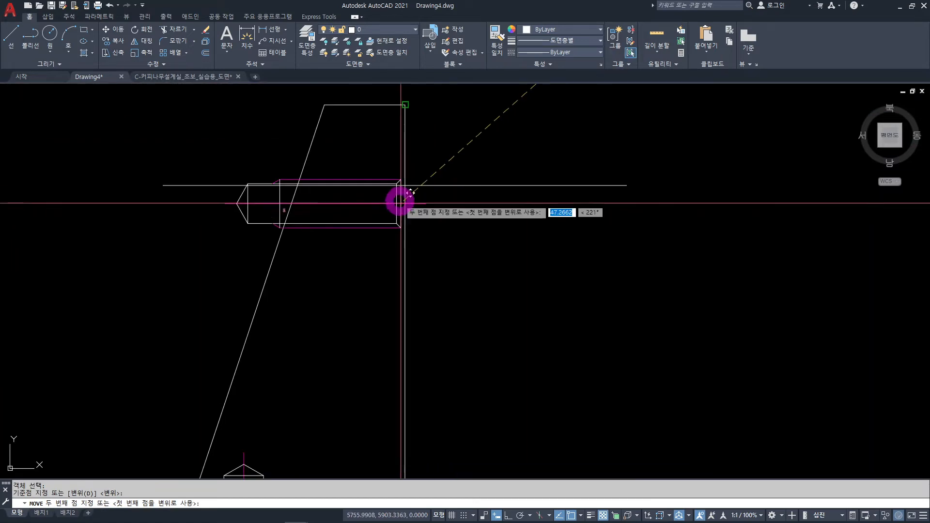
click(405, 185)
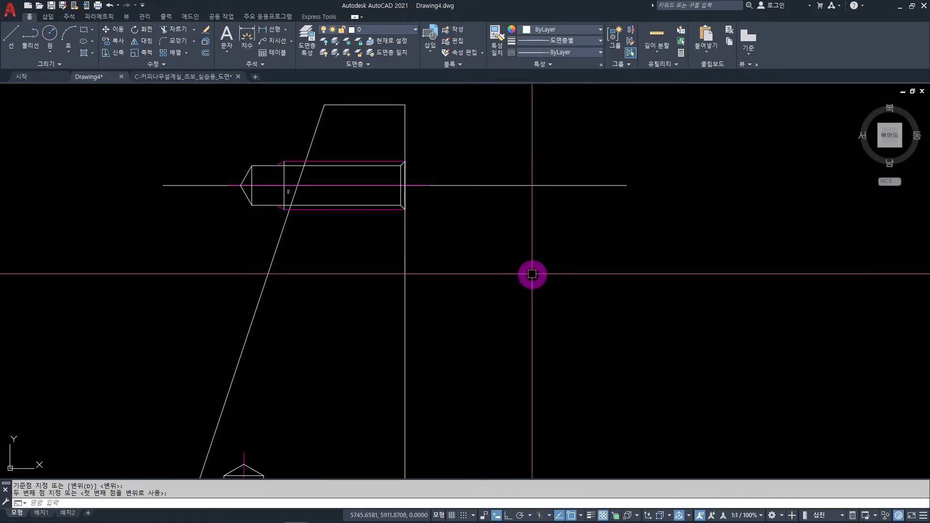
Delete the white horizontal construction line running through the upper tapped hole.
key(Escape)
click(617, 131)
click(545, 243)
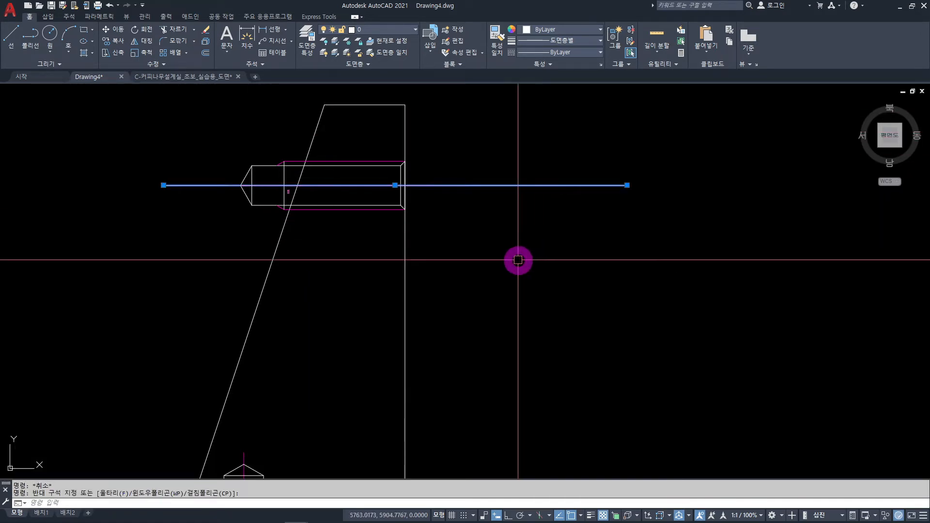
key(Delete)
Move the upper tapped hole's M6 label next to the chamfered opening, inside the part outline.
scroll(290, 207, up, 4)
scroll(294, 221, down, 2)
scroll(292, 187, up, 4)
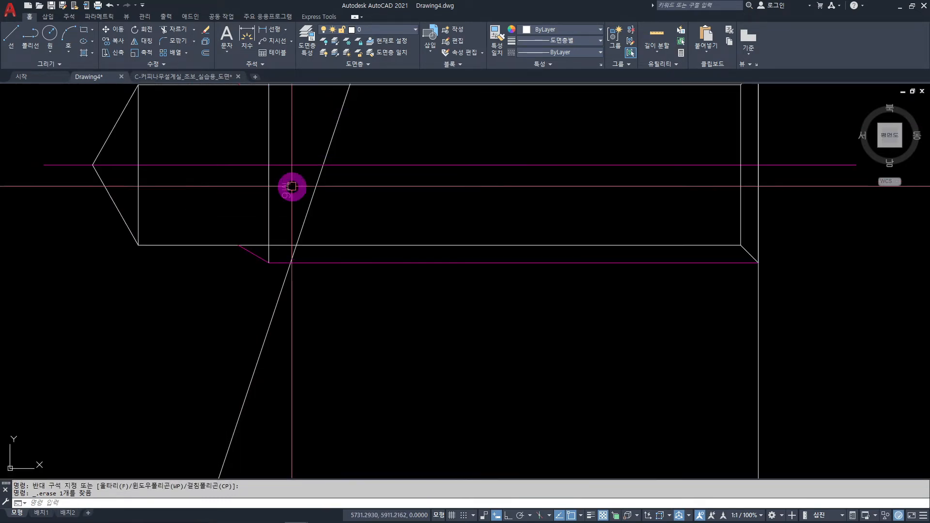
text(m)
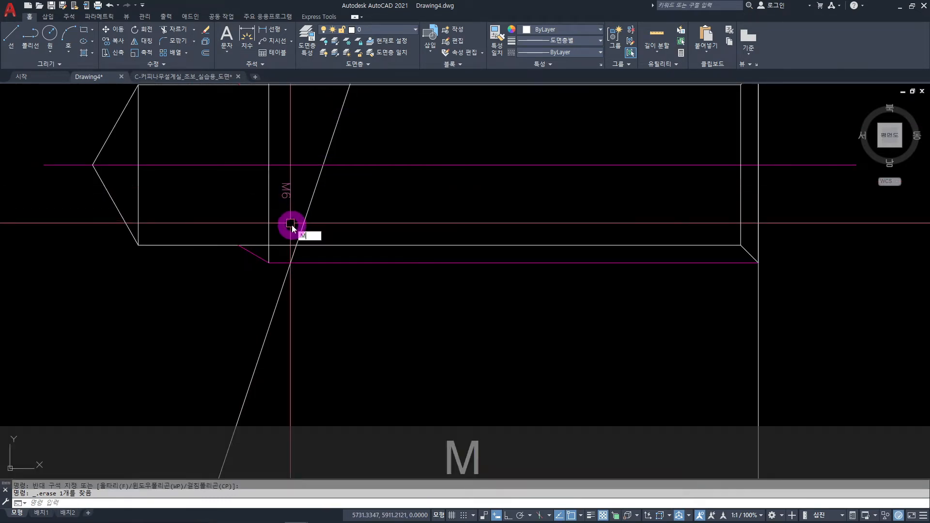
key(space)
scroll(297, 197, up, 4)
click(296, 154)
click(262, 190)
key(space)
click(261, 179)
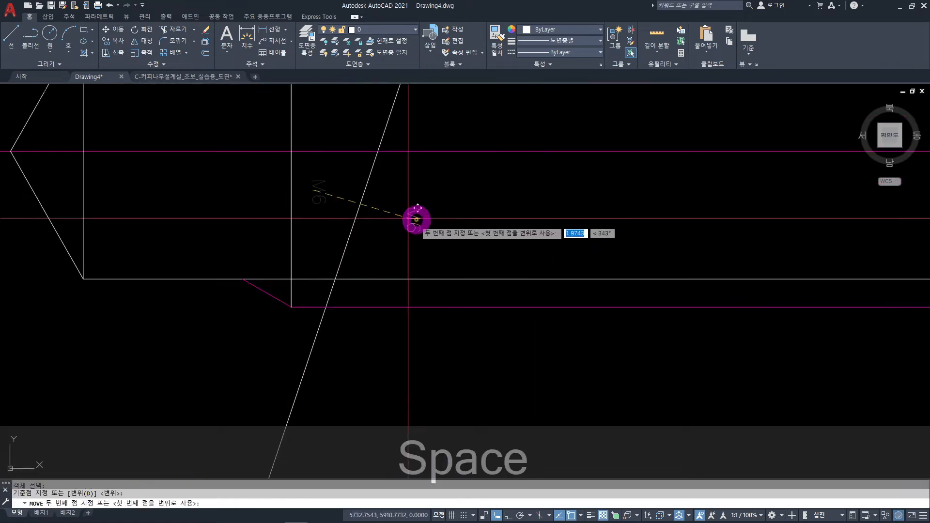
scroll(291, 240, down, 5)
scroll(370, 197, up, 3)
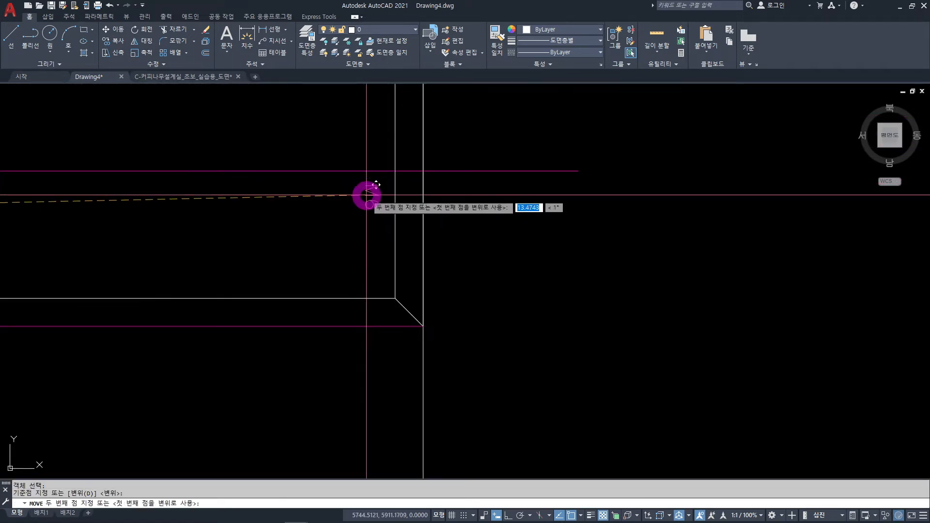
click(367, 196)
scroll(504, 234, down, 6)
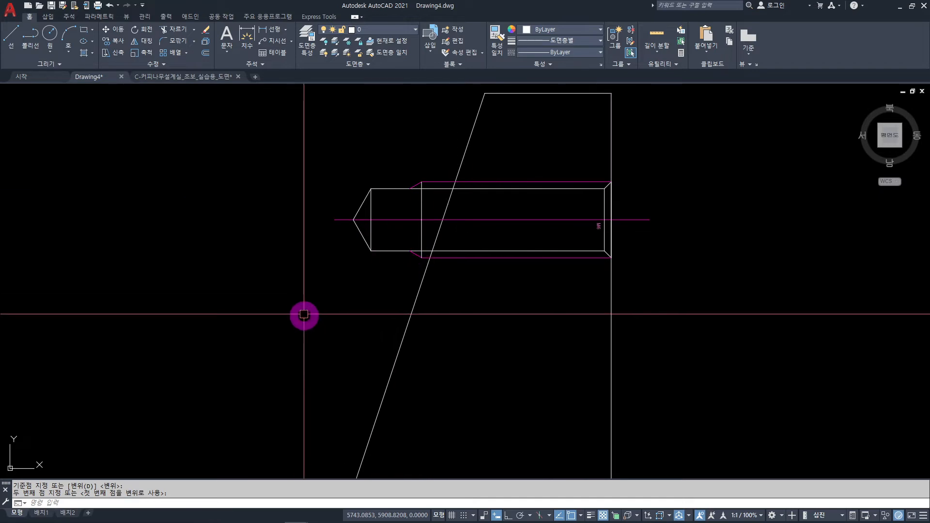
Delete the upper tapped hole's conical tip, drill end line and thread end lines.
key(Escape)
click(305, 137)
click(428, 264)
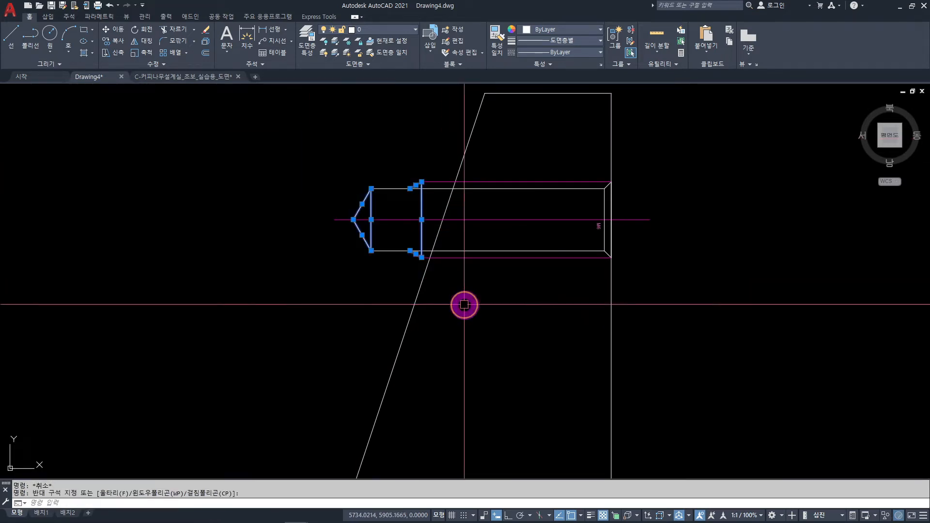
key(Delete)
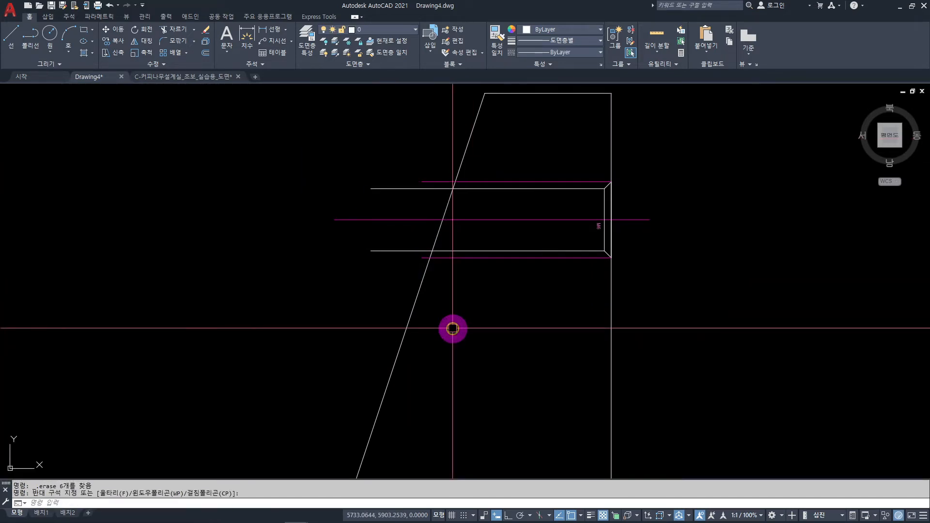
Trim the upper tapped hole's drill and thread lines where they extend past the slanted edge.
text(TR)
key(space)
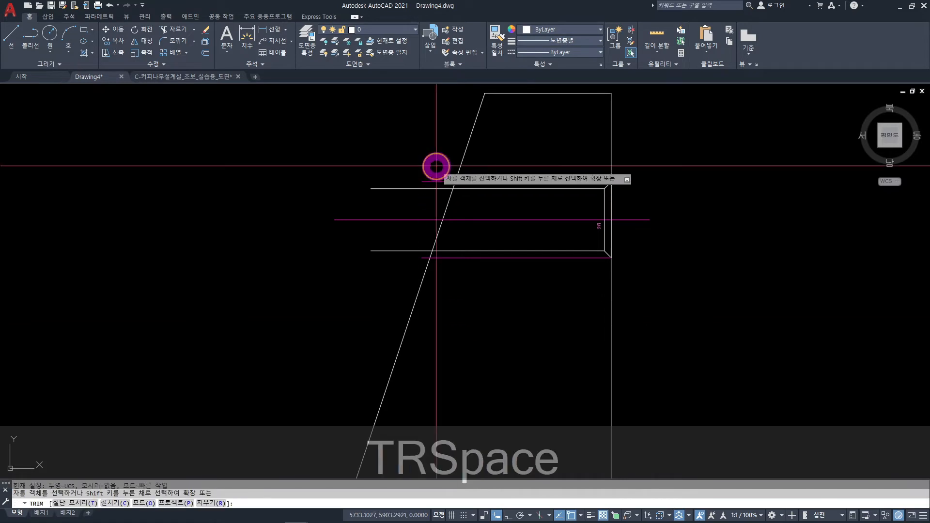
scroll(425, 198, up, 3)
click(417, 246)
click(443, 246)
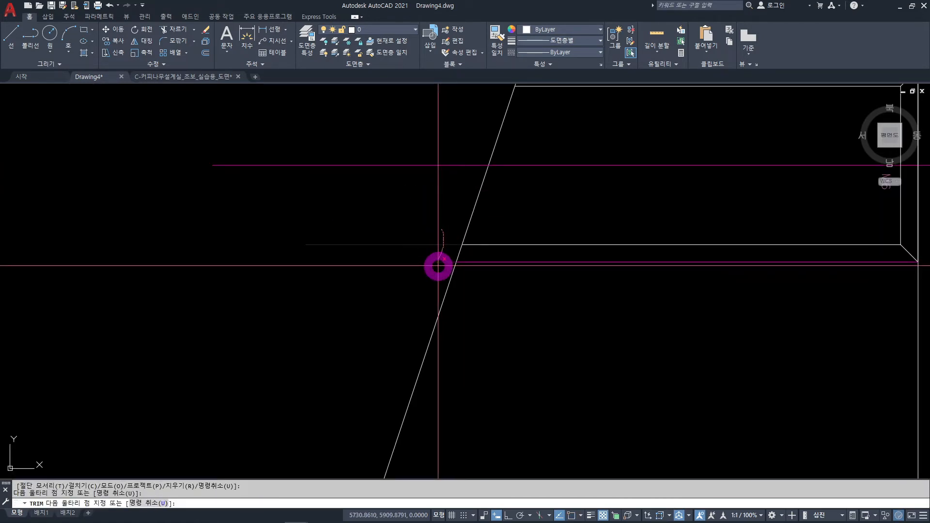
key(Escape)
Shorten the upper hole's centre line horizontally so it ends just outside the slanted edge.
click(261, 165)
click(208, 163)
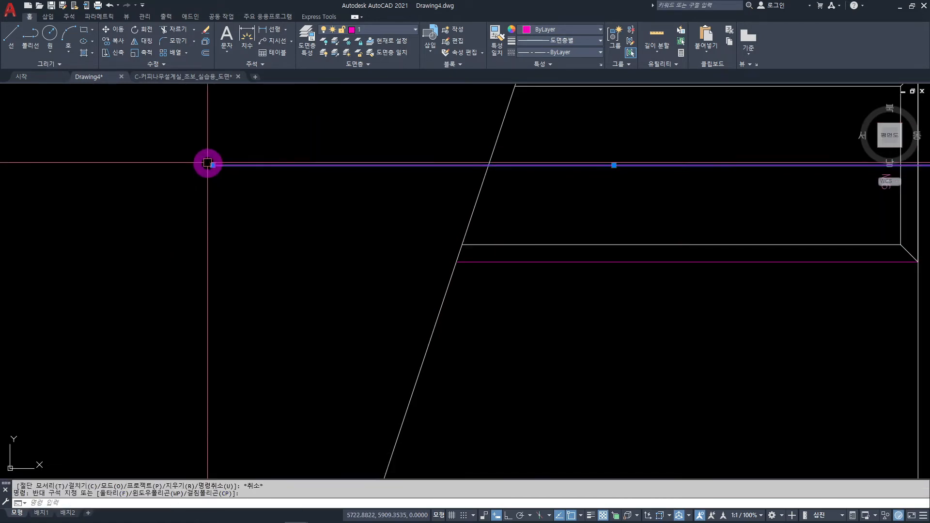
click(213, 165)
middle_drag(350, 205, 179, 216)
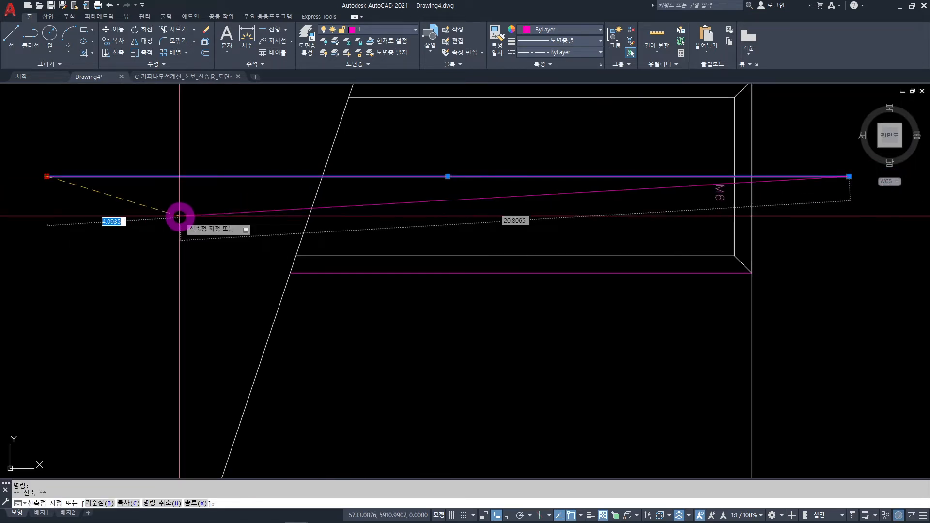
key(F8)
scroll(394, 284, down, 9)
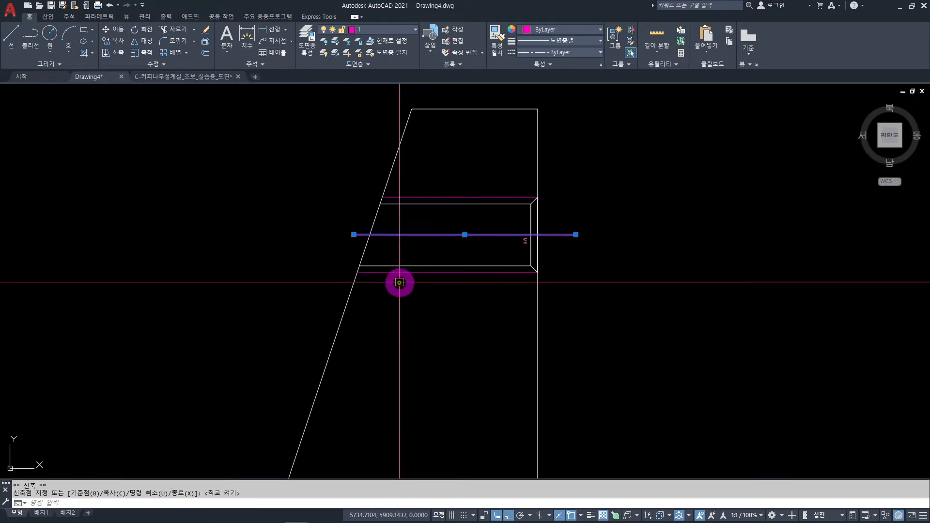
key(Escape)
Draw two horizontal projection lines from the upper and lower ends of the front view's vertical edge towards the side view area.
scroll(413, 291, down, 4)
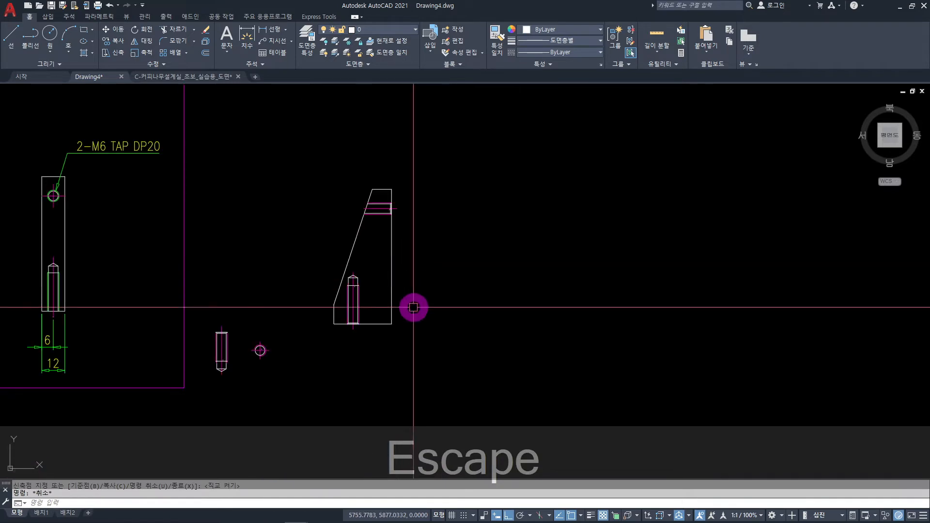
mouse_move(431, 340)
middle_down()
mouse_move(470, 329)
mouse_move(433, 351)
middle_up()
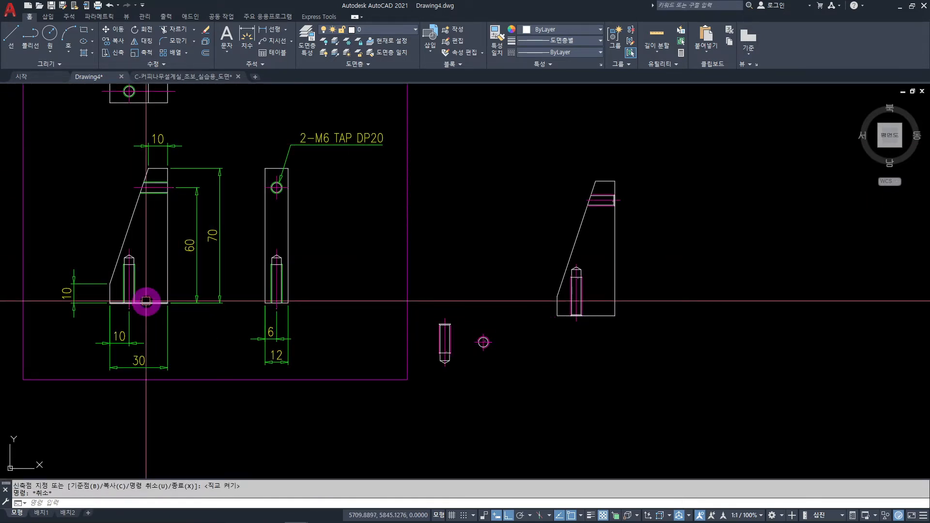
middle_drag(355, 332, 307, 343)
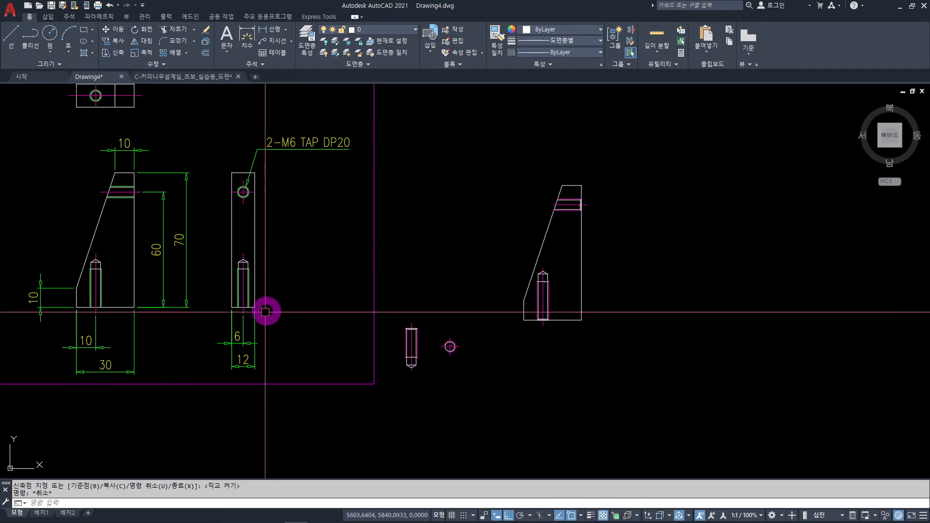
middle_drag(276, 315, 179, 311)
click(458, 358)
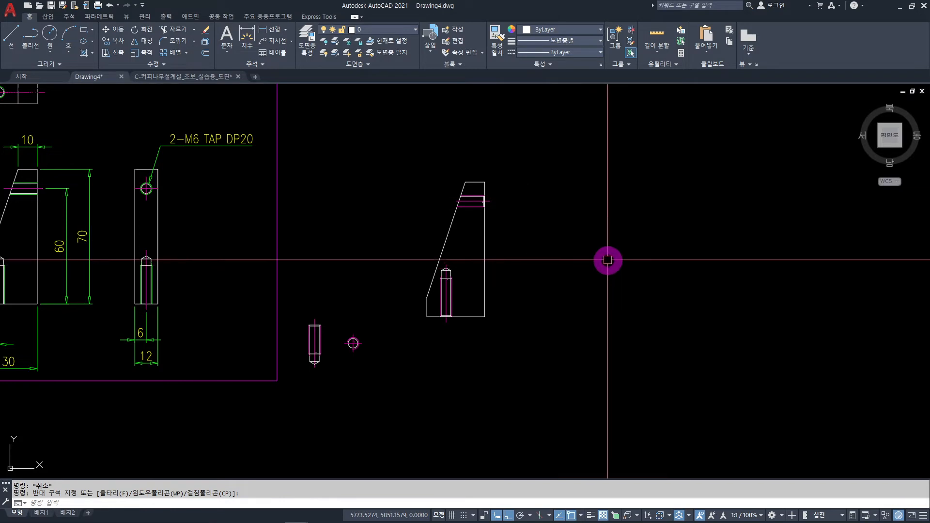
text(l)
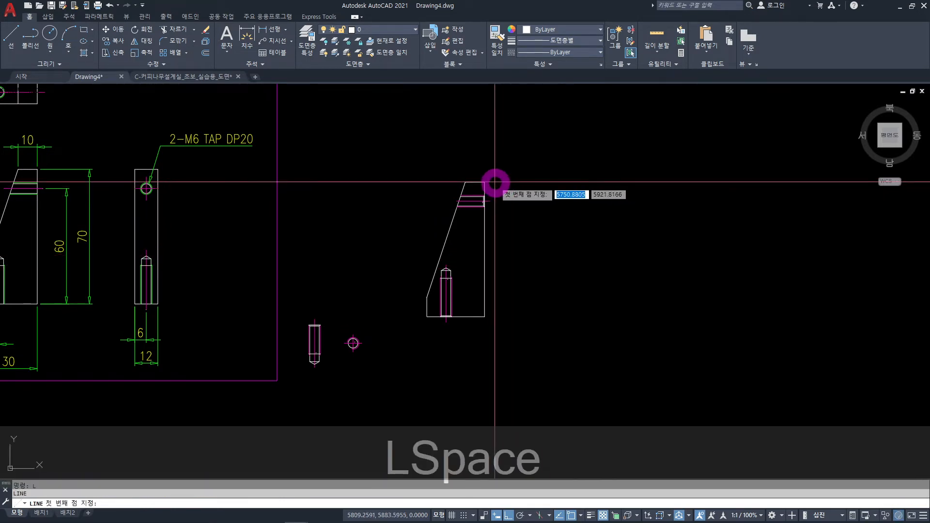
click(484, 182)
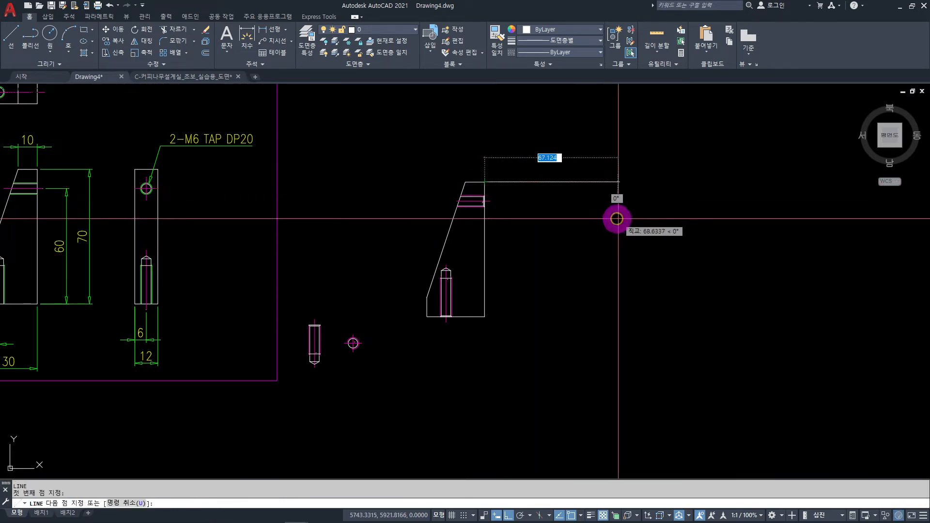
click(641, 228)
key(Escape)
key(space)
click(485, 317)
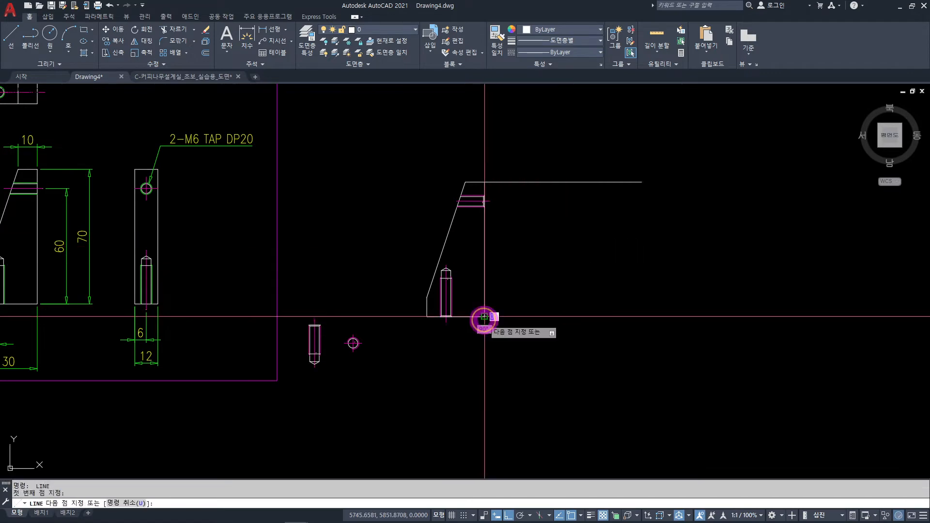
click(642, 316)
key(Escape)
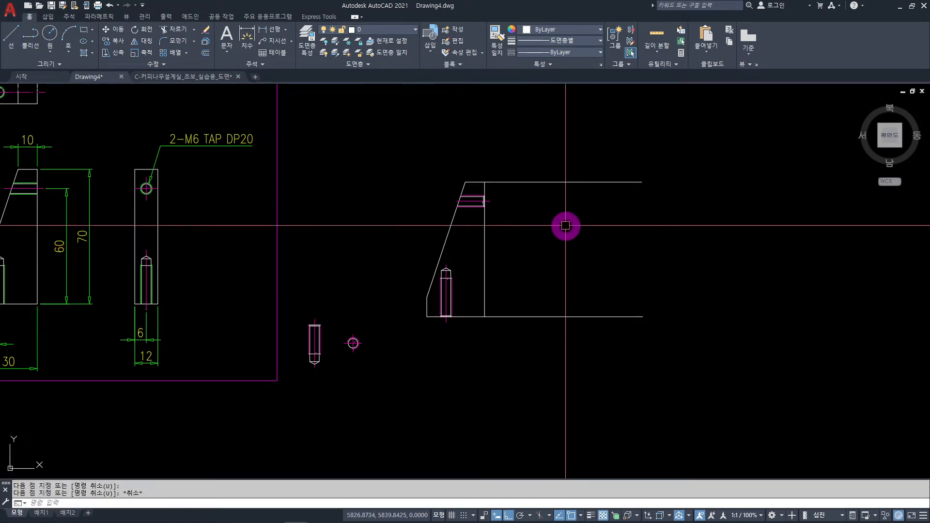
Draw a vertical line for the side view's left edge, crossing both horizontal projection lines.
text(l)
key(space)
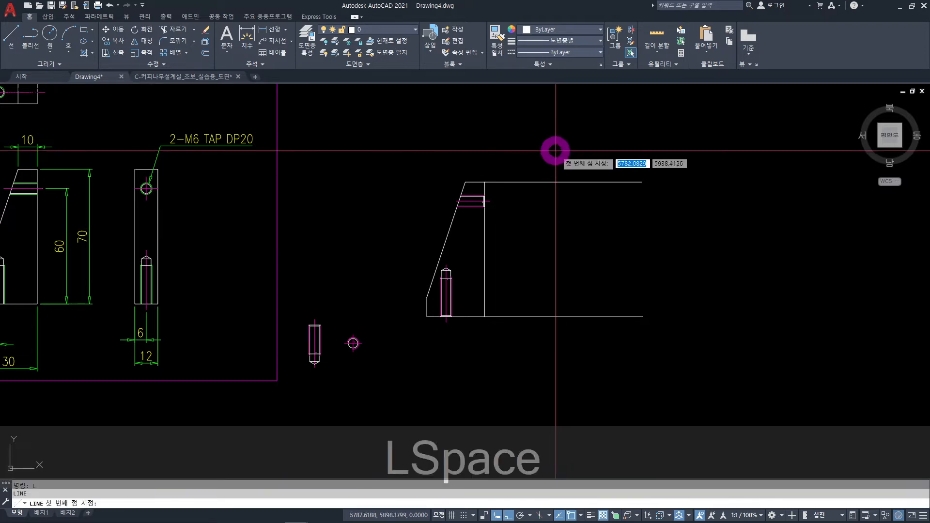
click(570, 159)
click(586, 356)
key(Escape)
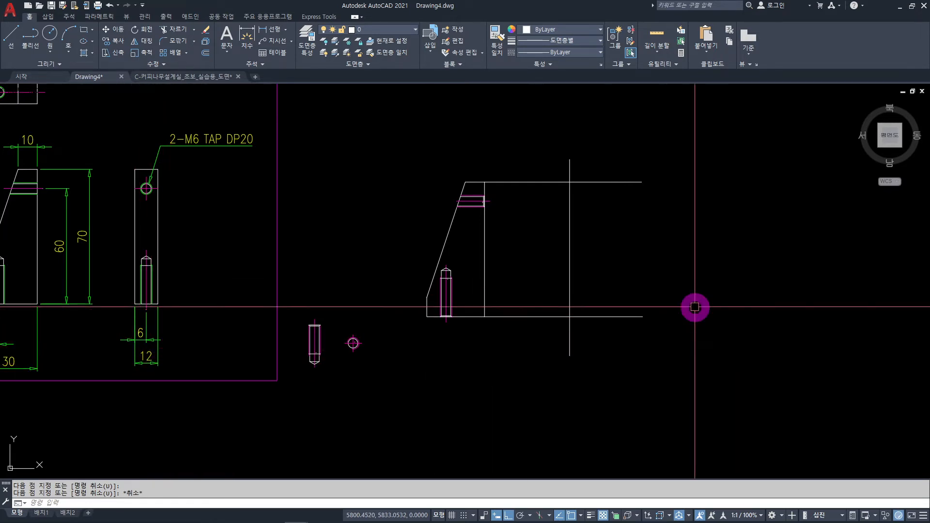
Offset the side view's vertical line 12 mm to the right.
text(o)
key(Return)
text(12)
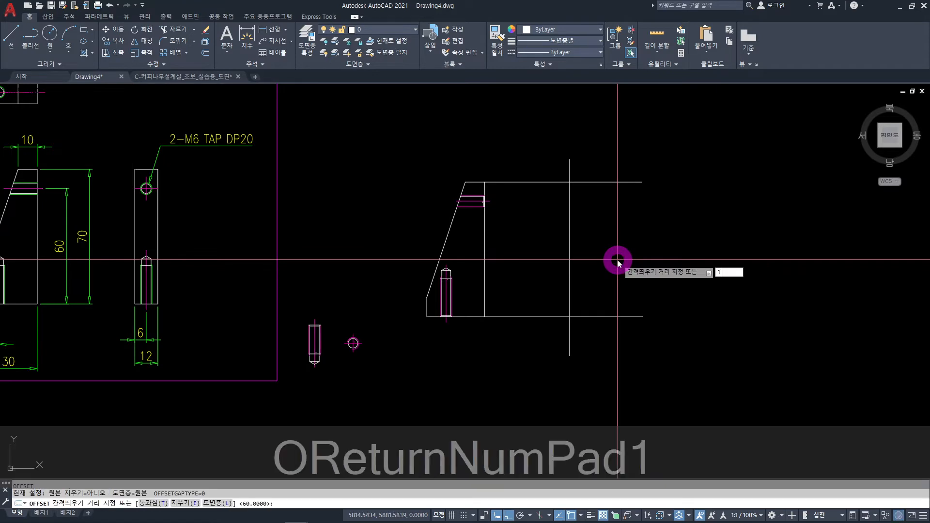
key(Return)
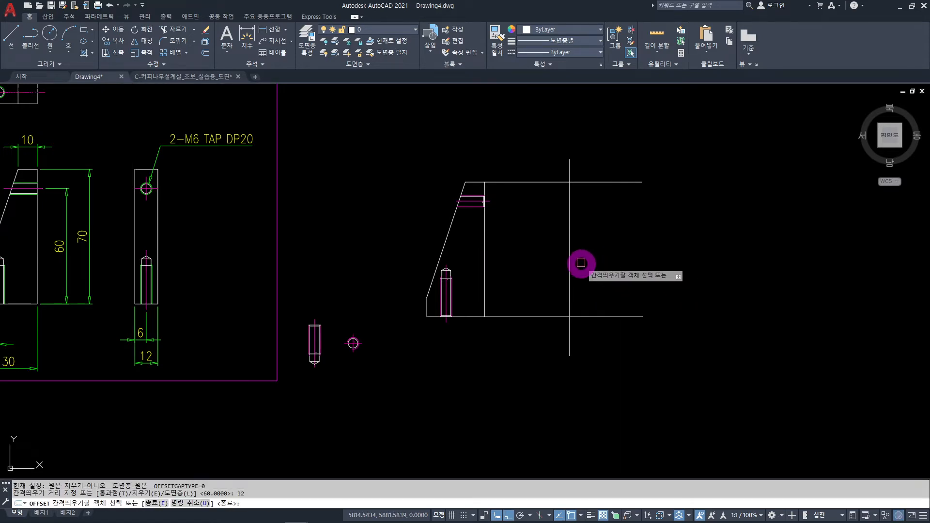
click(570, 246)
click(606, 250)
key(Escape)
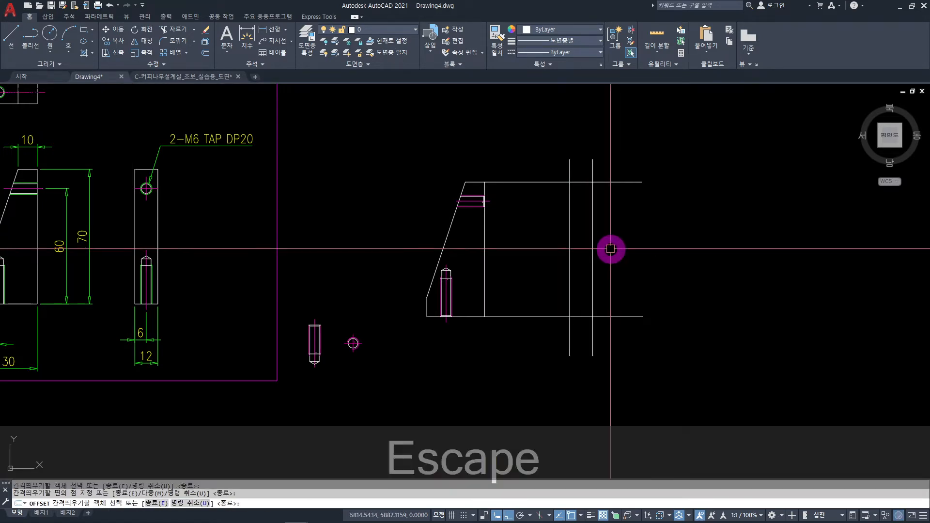
Trim the projection and vertical lines outside the side view so that only its rectangular outline remains.
text(tr)
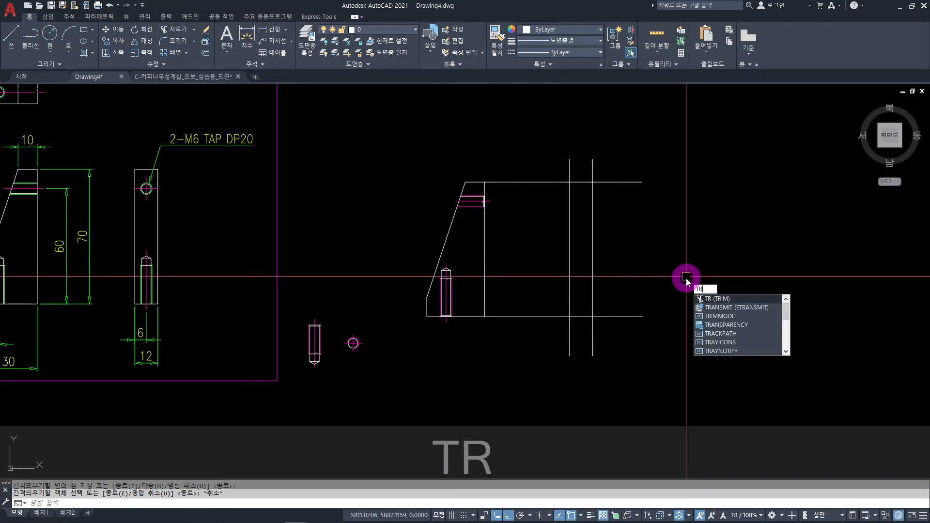
key(space)
mouse_move(636, 348)
mouse_down()
mouse_move(633, 174)
mouse_move(546, 167)
mouse_move(529, 332)
mouse_move(602, 343)
mouse_move(590, 386)
mouse_up()
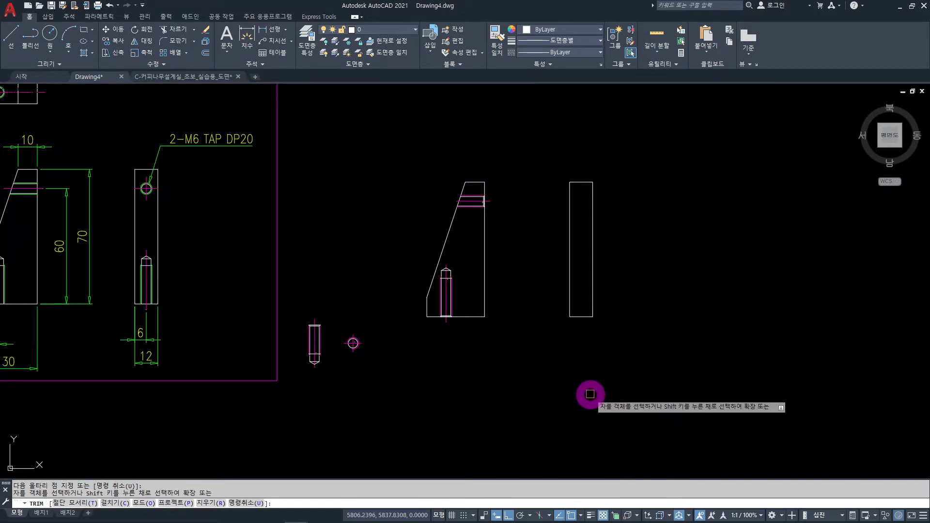
key(Escape)
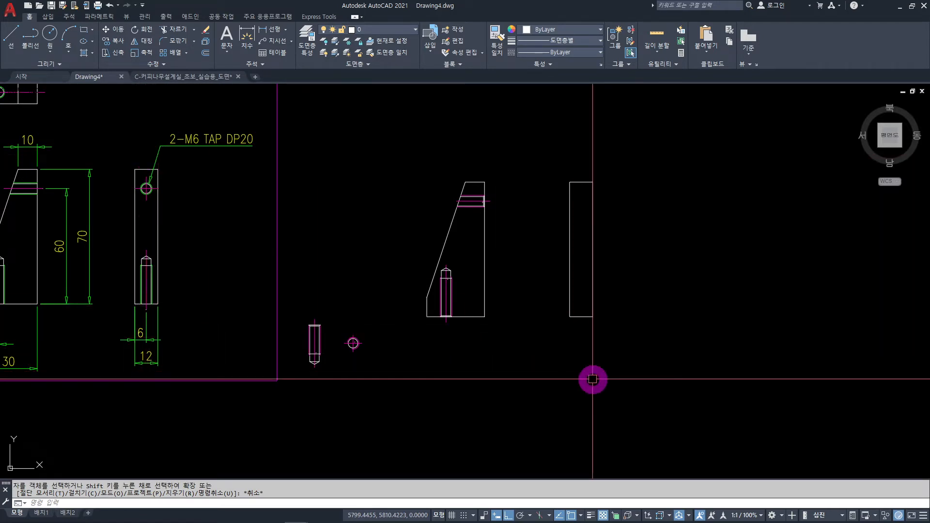
Draw a vertical construction line from the midpoint of the side view's bottom edge up past its top edge.
key(l)
key(space)
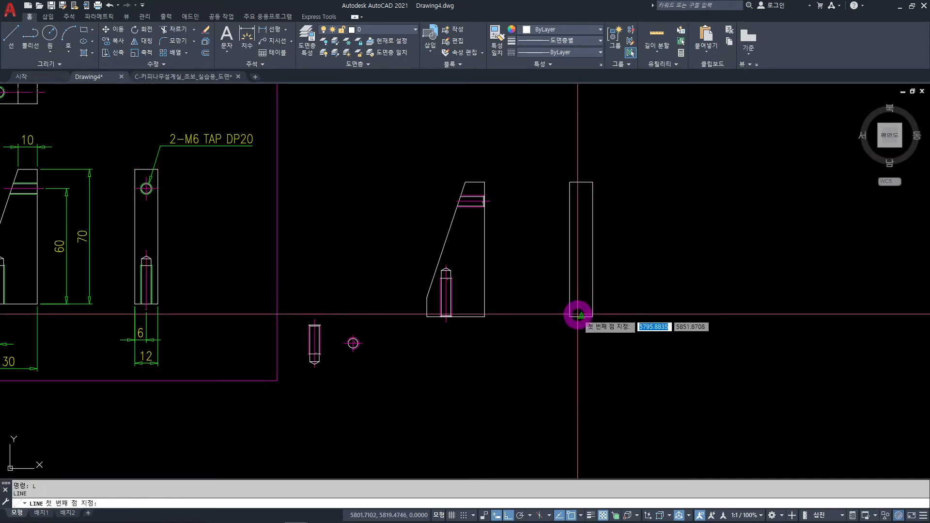
click(578, 314)
click(579, 141)
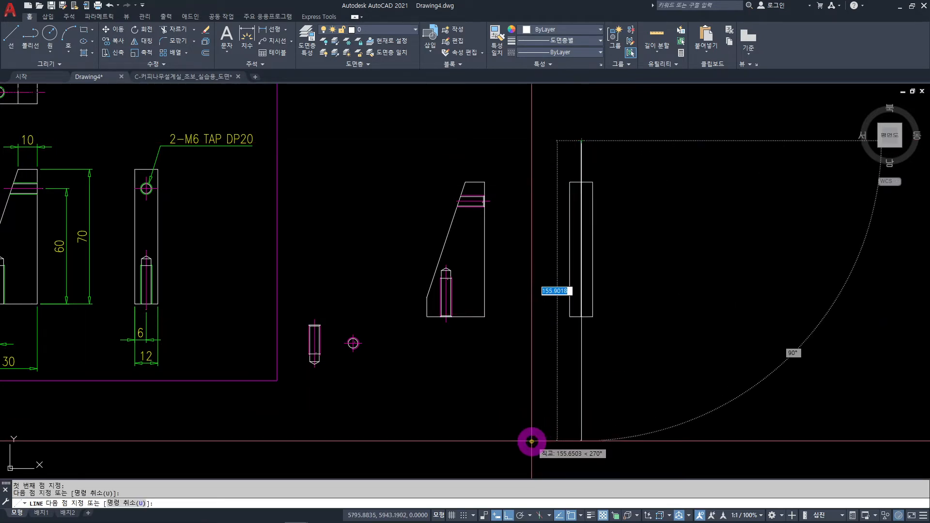
key(Escape)
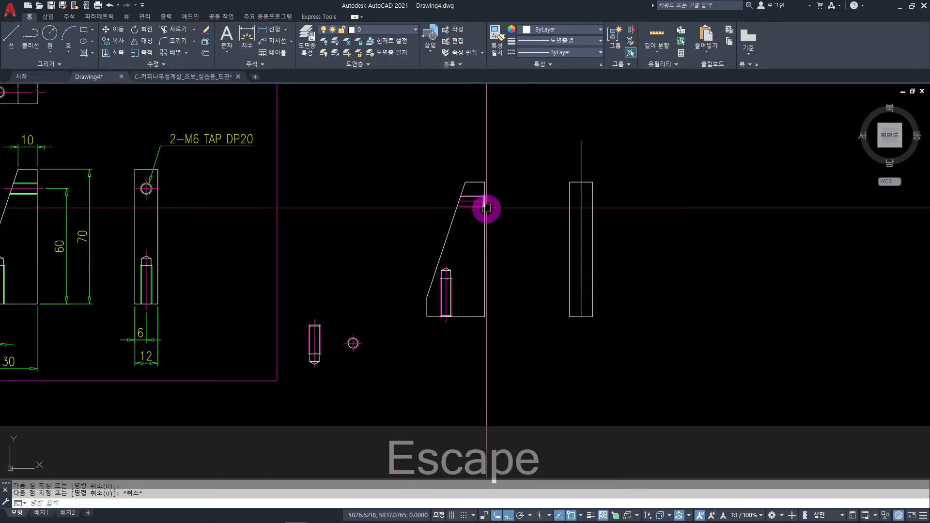
Draw a horizontal projection line from the right end of the upper hole's centre line across the side view.
key(l)
key(space)
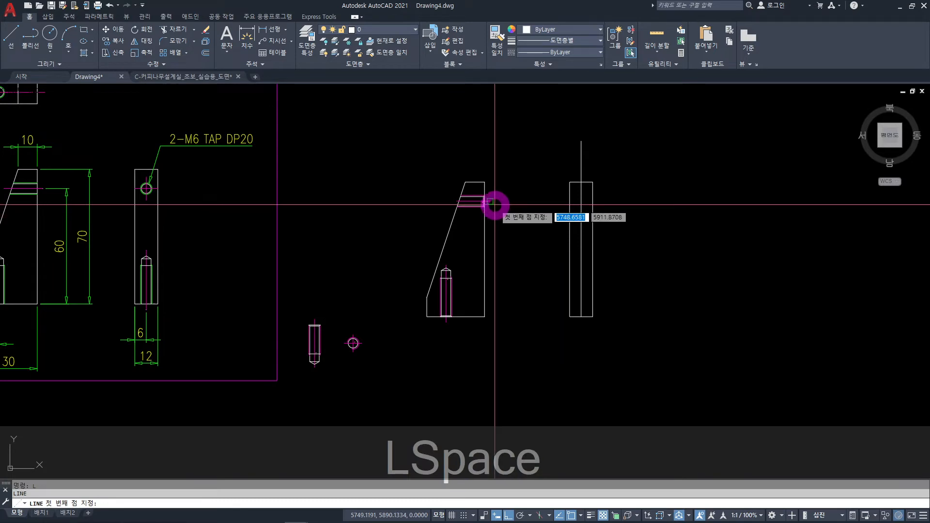
click(489, 201)
click(645, 218)
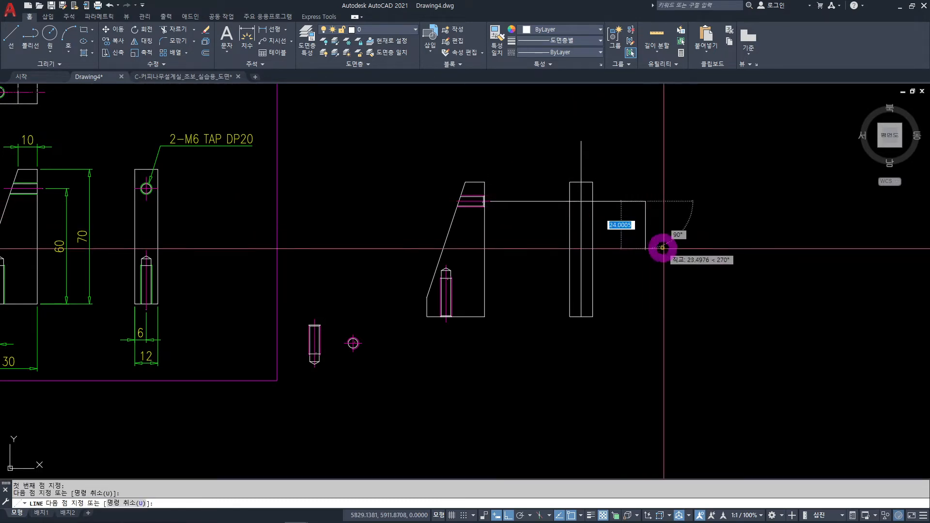
key(Escape)
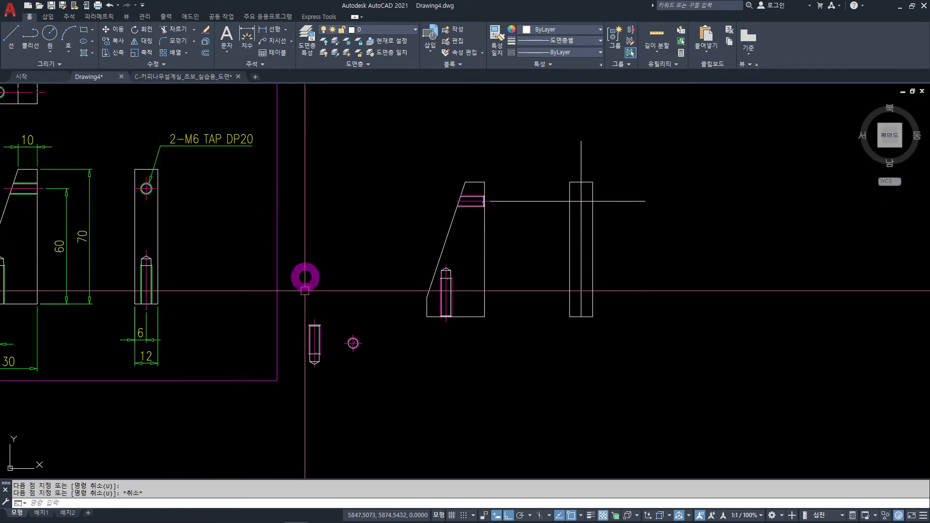
Copy the circular M6 tap symbol from its centre to the intersection of the side view's construction lines, with ortho mode off.
scroll(359, 345, up, 10)
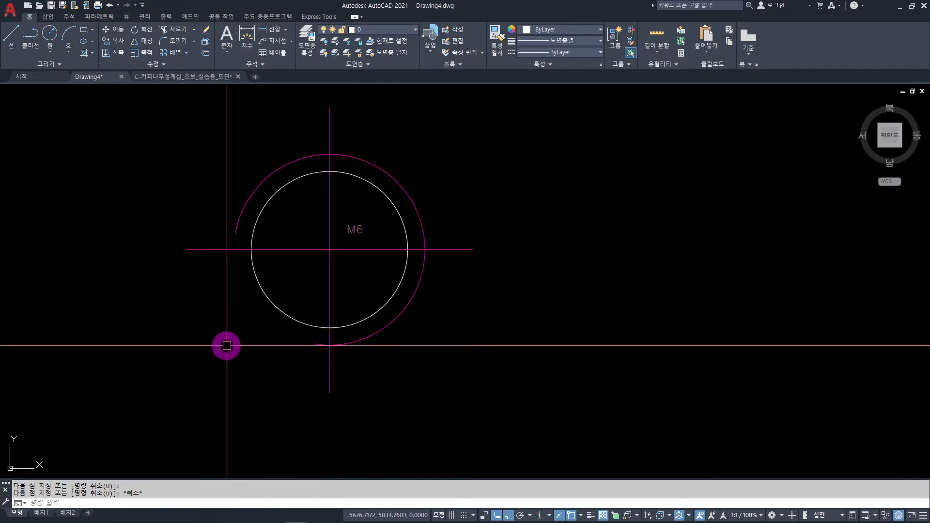
text(co)
key(space)
click(395, 202)
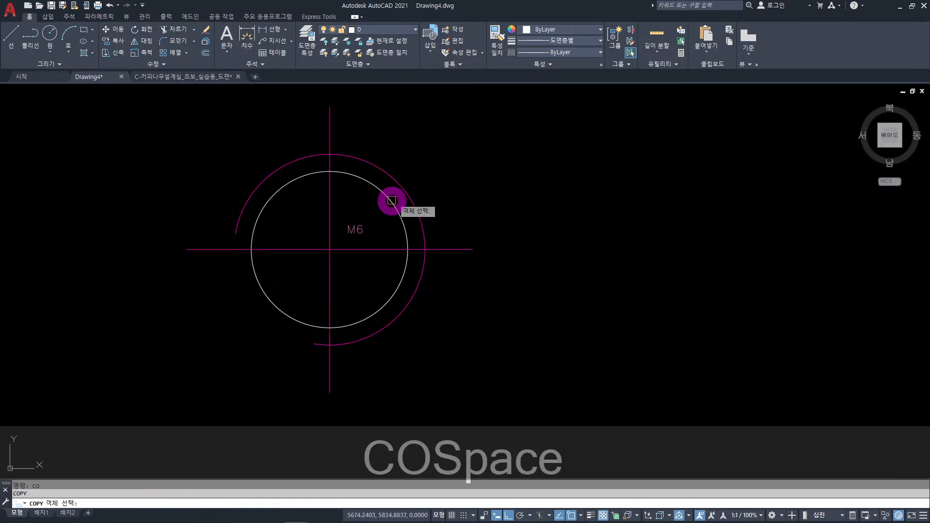
click(226, 345)
key(space)
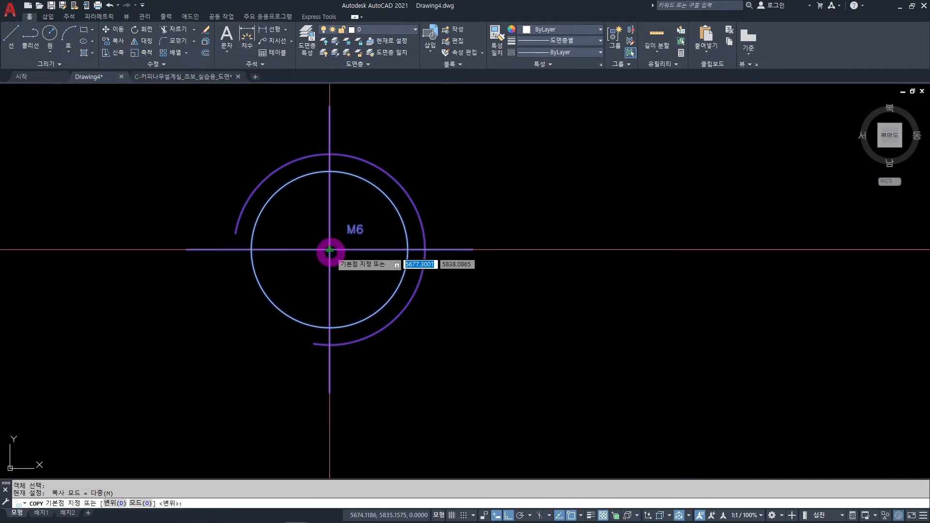
click(329, 250)
middle_drag(573, 304, 452, 374)
key(F8)
scroll(560, 210, down, 4)
middle_drag(592, 234, 334, 455)
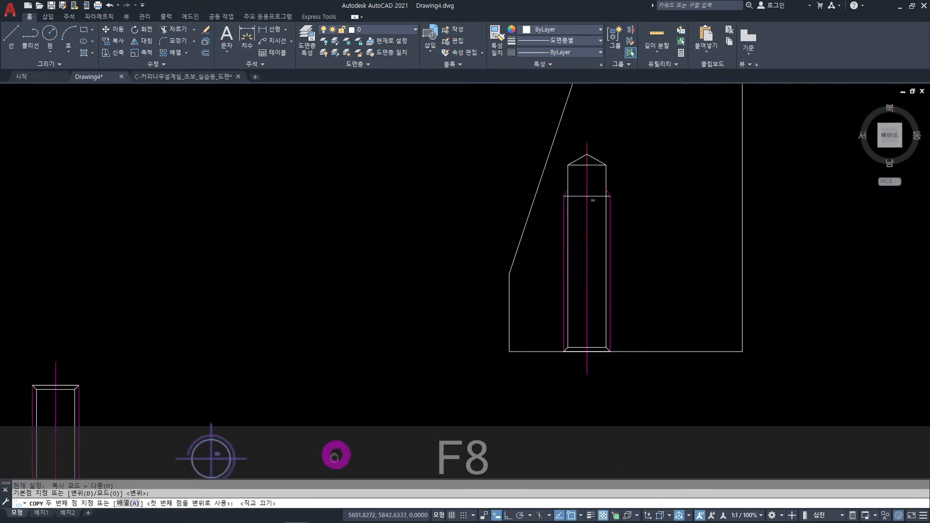
scroll(337, 457, down, 3)
middle_drag(671, 257, 465, 255)
scroll(466, 239, up, 4)
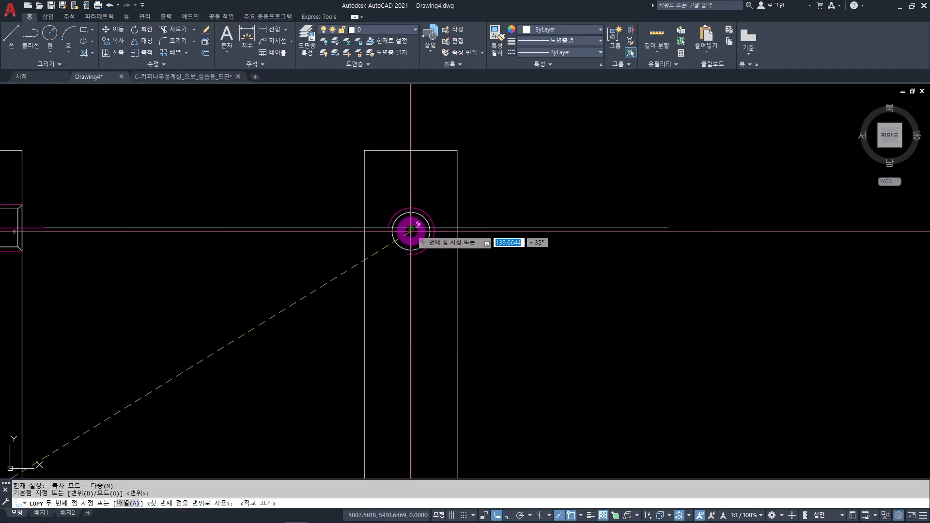
click(411, 228)
scroll(515, 272, down, 4)
middle_drag(523, 314, 544, 242)
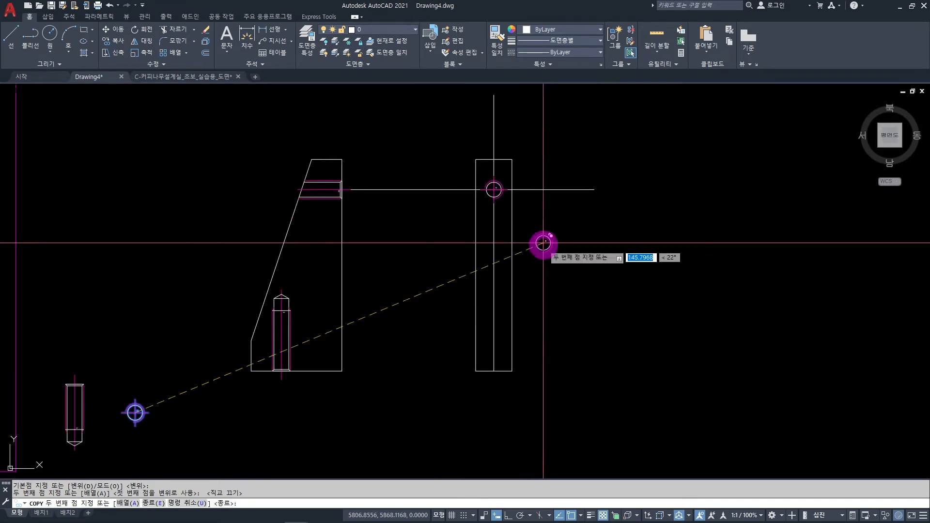
key(Escape)
Copy the front view's lower tapped hole from its bottom centre to the midpoint of the side view's bottom edge.
scroll(452, 264, down, 3)
middle_drag(447, 298, 600, 265)
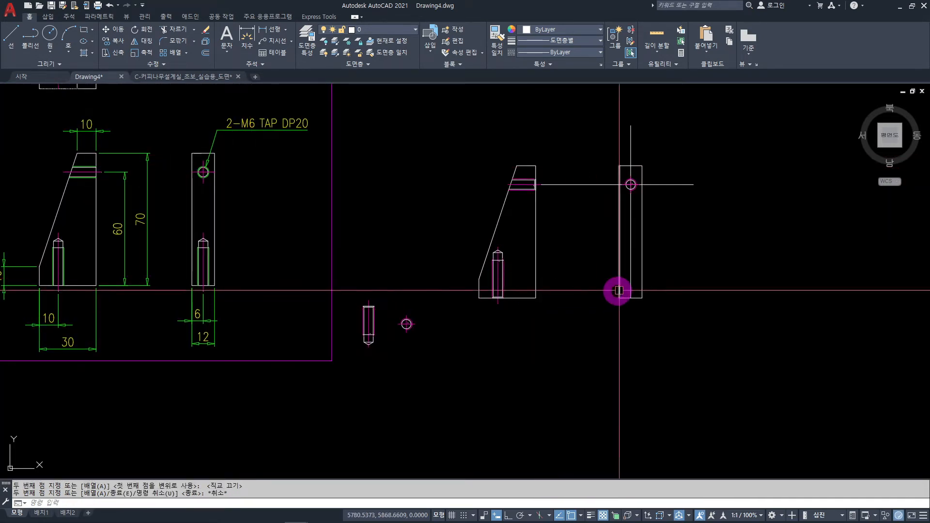
scroll(511, 285, up, 4)
click(522, 276)
click(523, 277)
text(co)
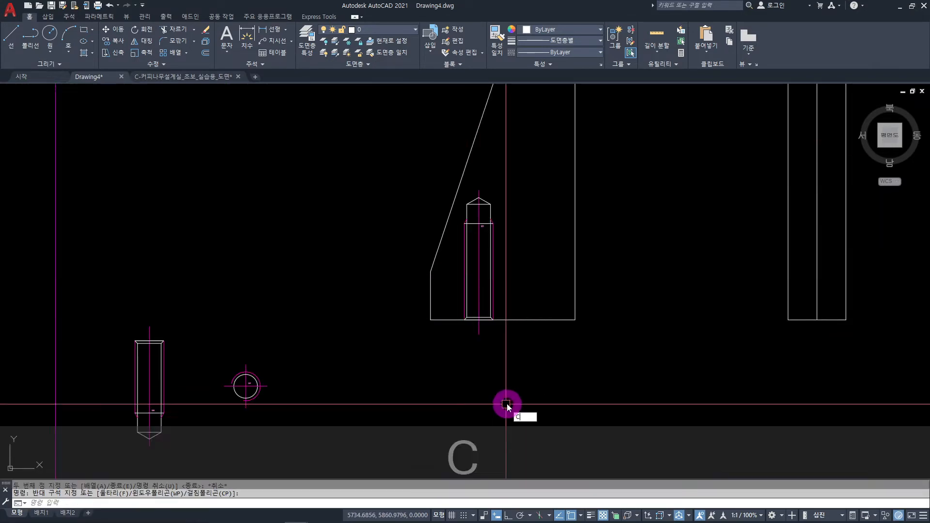
key(space)
click(529, 357)
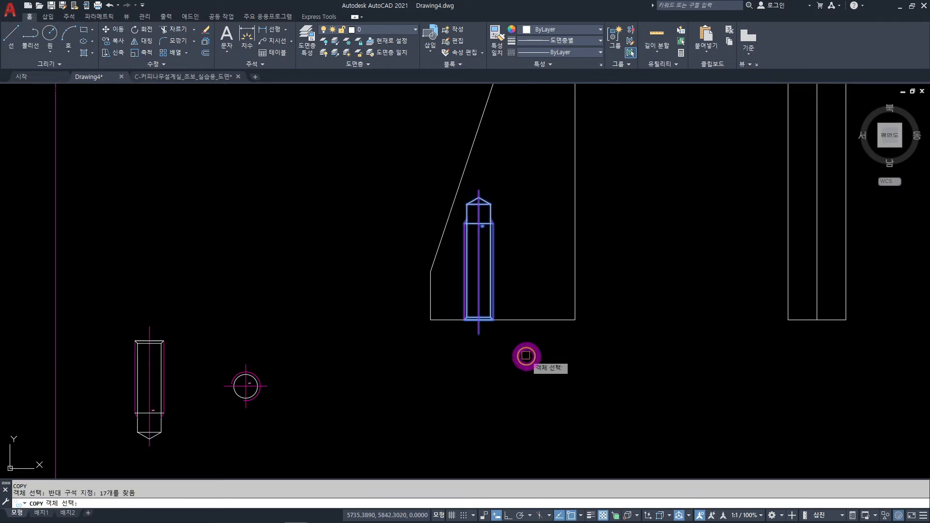
key(space)
scroll(487, 327, up, 6)
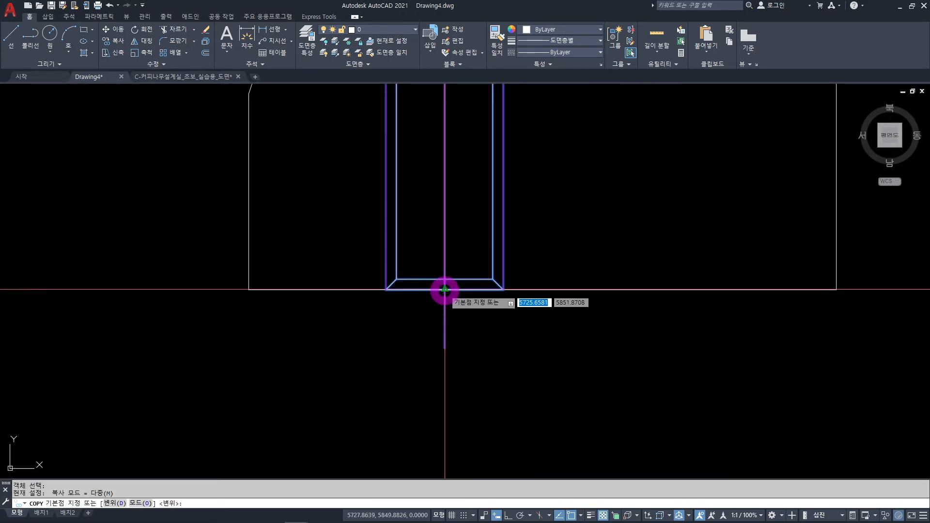
click(444, 289)
scroll(557, 378, down, 8)
scroll(436, 339, up, 8)
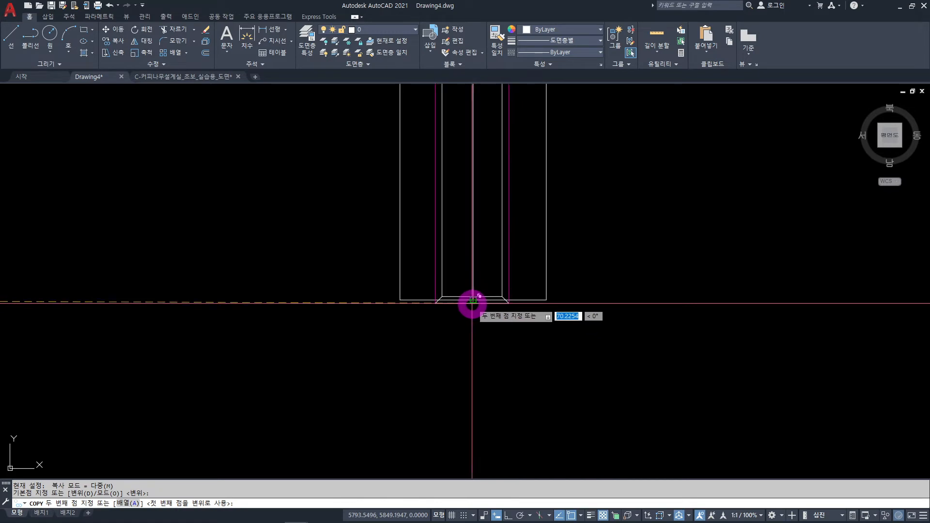
scroll(472, 301, down, 5)
key(Escape)
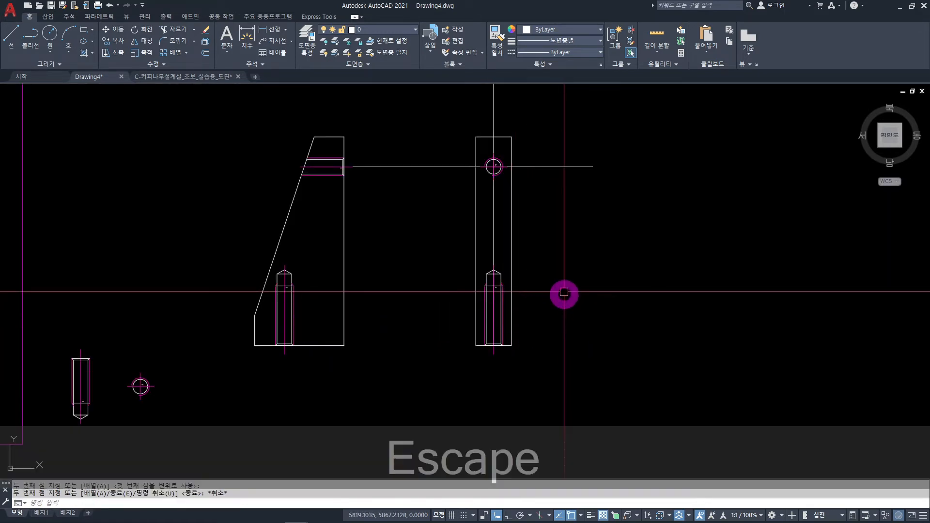
Delete the horizontal and vertical construction lines through the side view.
middle_drag(562, 301, 550, 342)
click(566, 218)
click(544, 188)
click(522, 131)
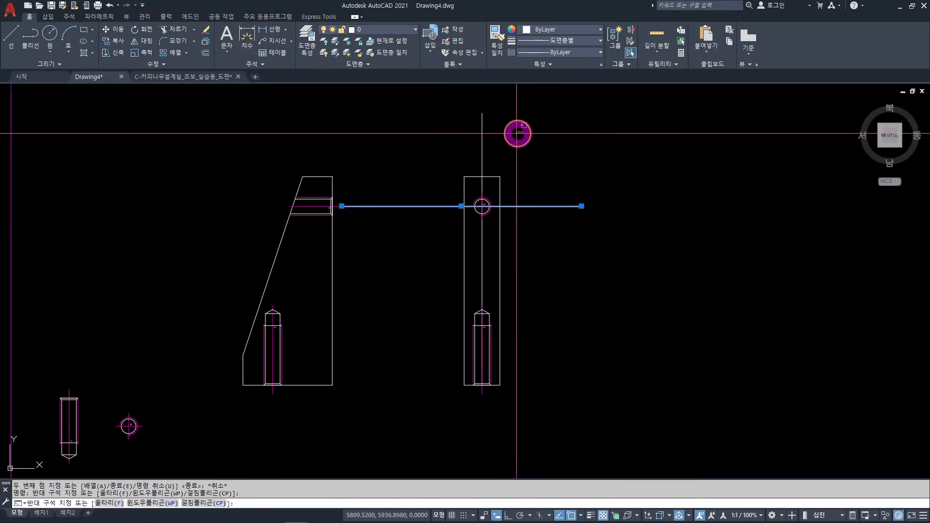
click(422, 201)
key(Delete)
Draw a vertical projection line upward from the front view's top right corner, with ortho mode on.
scroll(422, 270, down, 4)
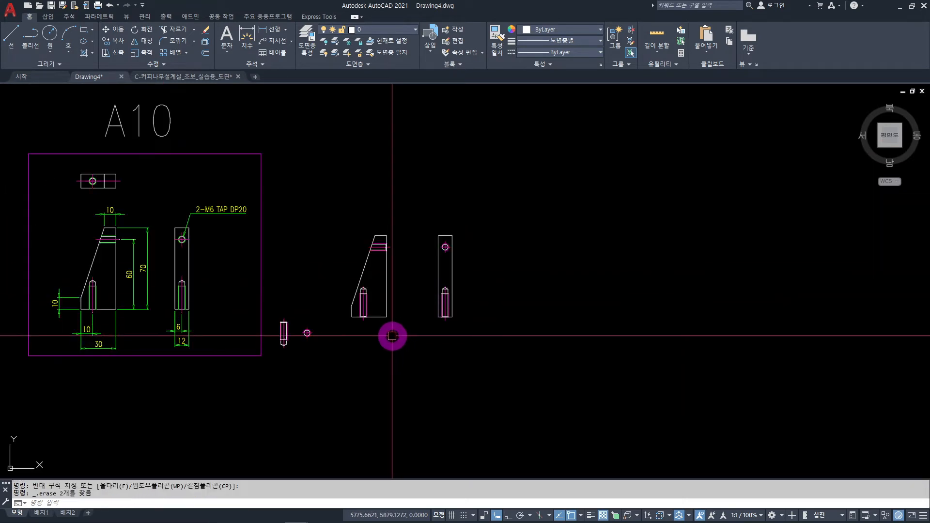
middle_drag(392, 336, 470, 333)
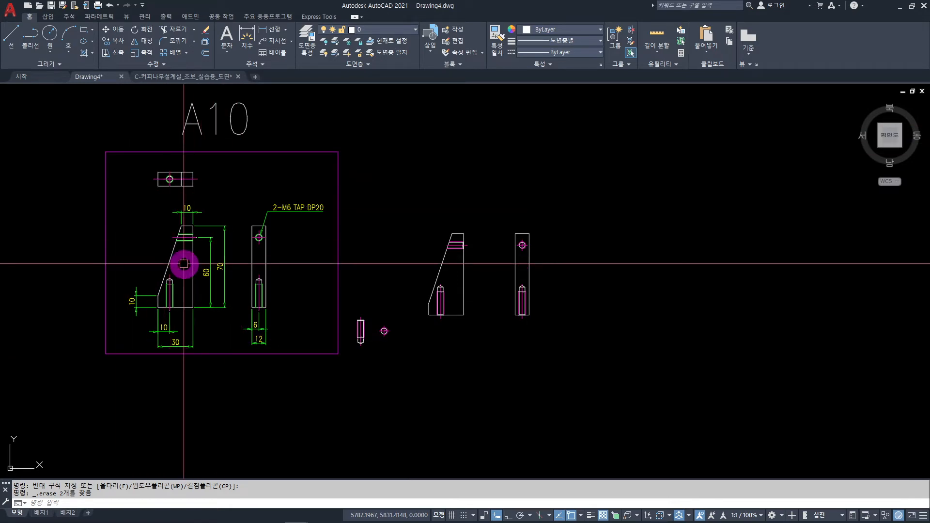
scroll(170, 208, up, 6)
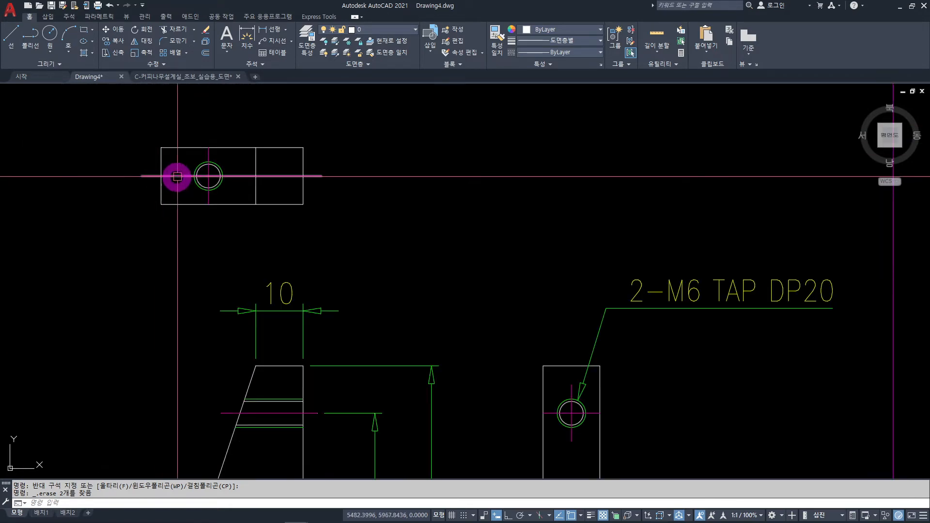
scroll(262, 272, down, 2)
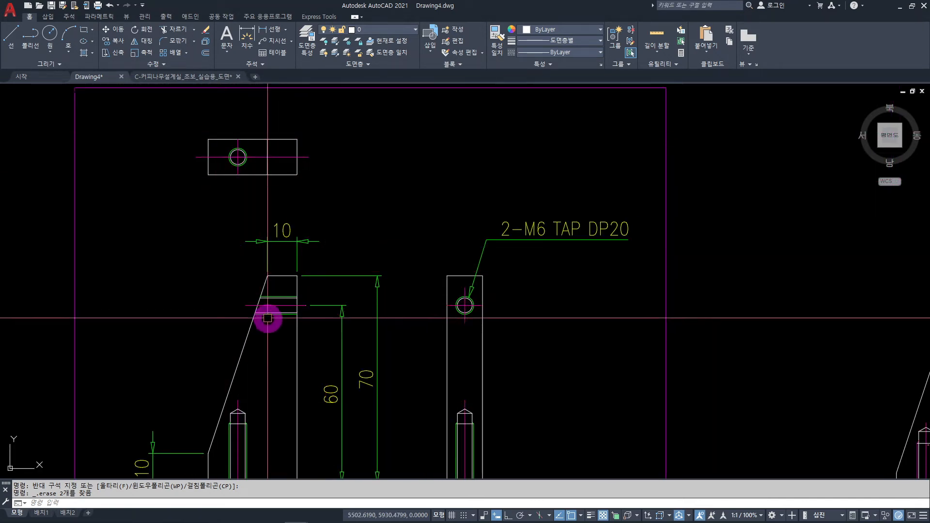
scroll(489, 245, down, 4)
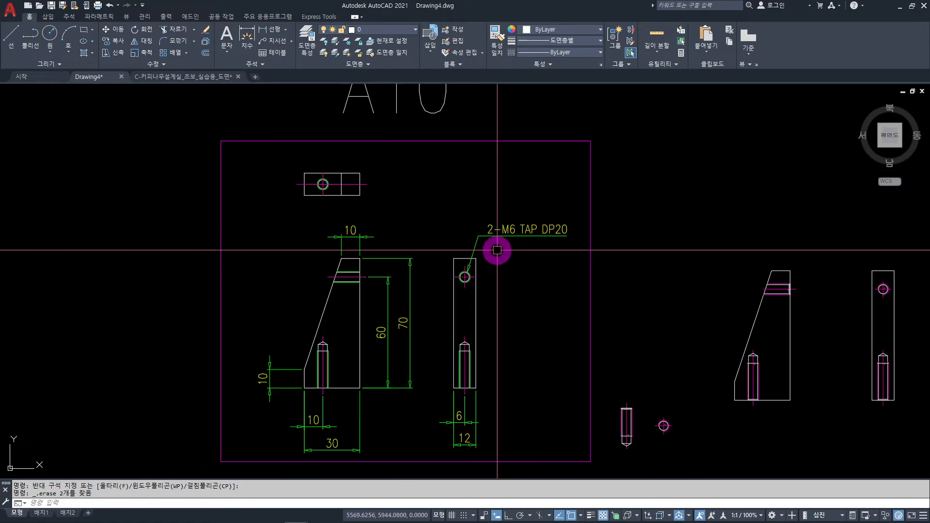
middle_drag(581, 318, 399, 288)
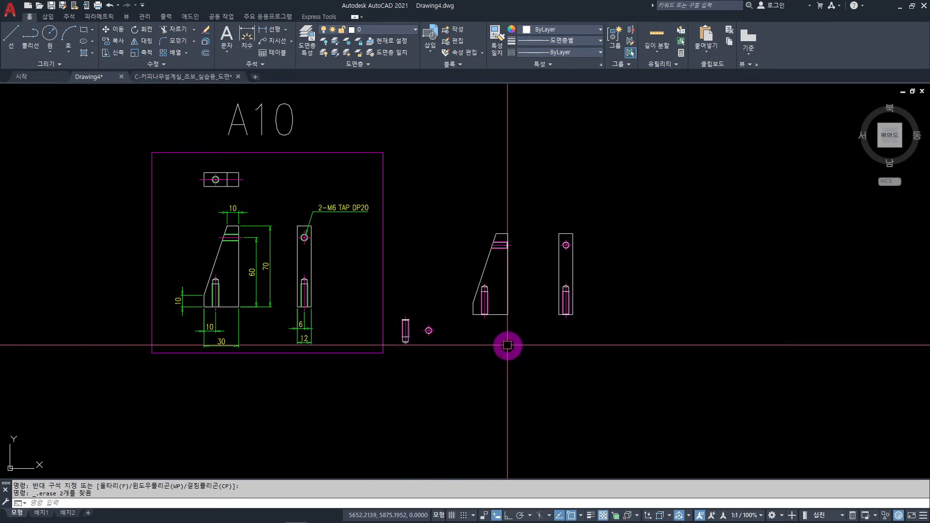
text(L)
key(space)
scroll(511, 313, up, 4)
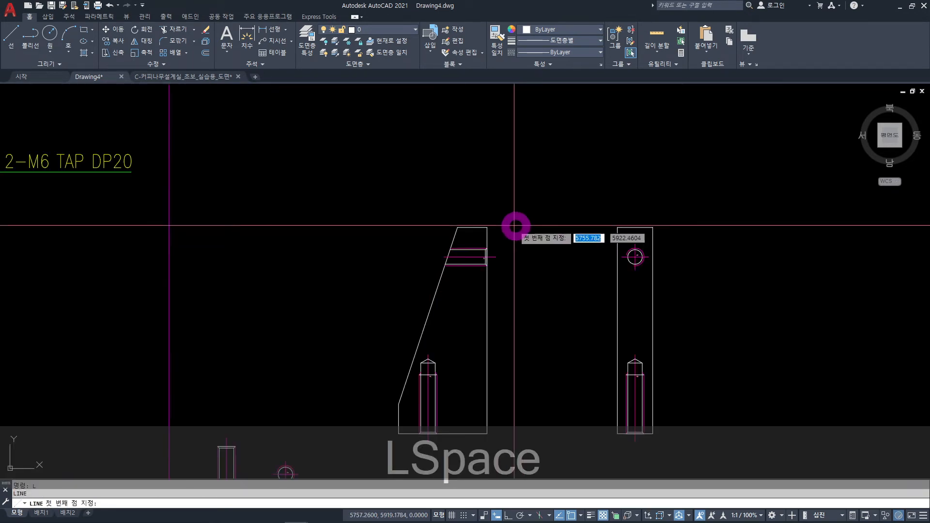
click(487, 227)
middle_drag(511, 129, 502, 253)
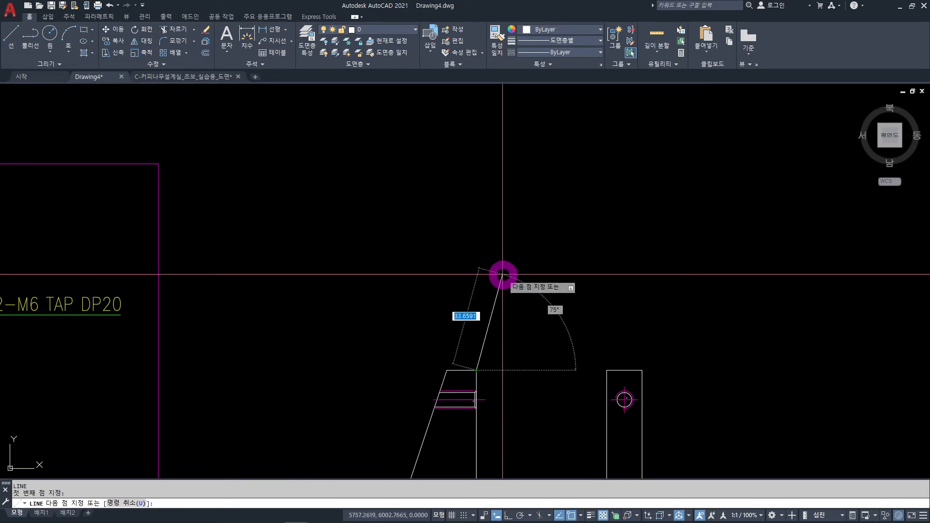
key(F8)
scroll(504, 191, down, 4)
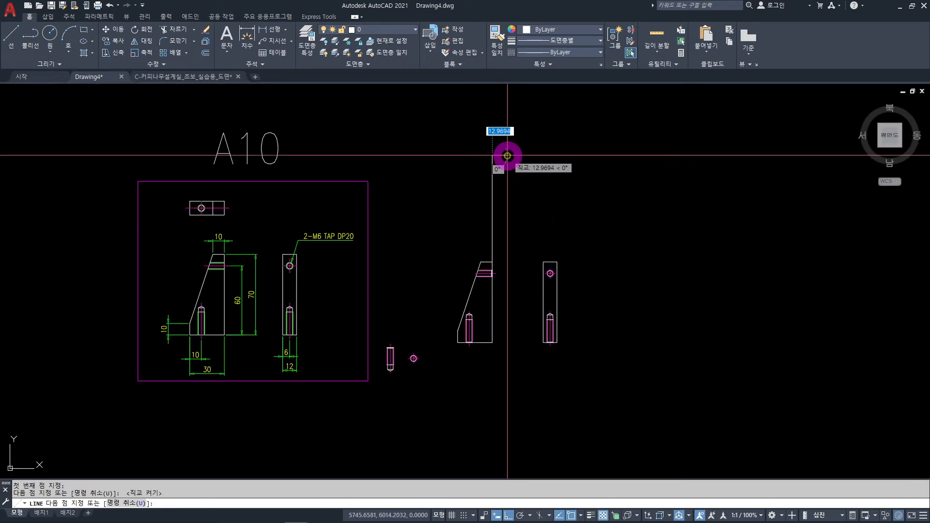
key(Escape)
Draw a vertical projection line upward from the upper end of the front view's sloped edge.
key(space)
scroll(491, 264, up, 4)
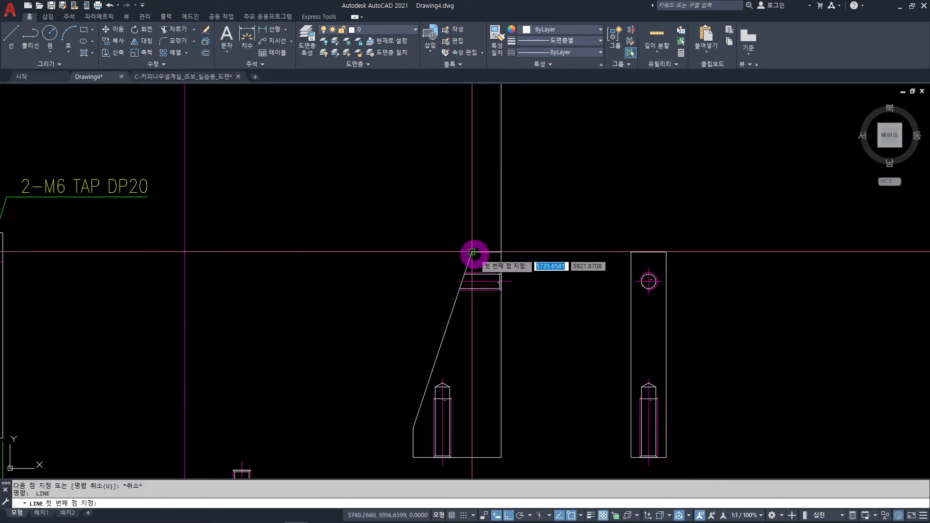
click(472, 253)
scroll(467, 208, down, 3)
key(Escape)
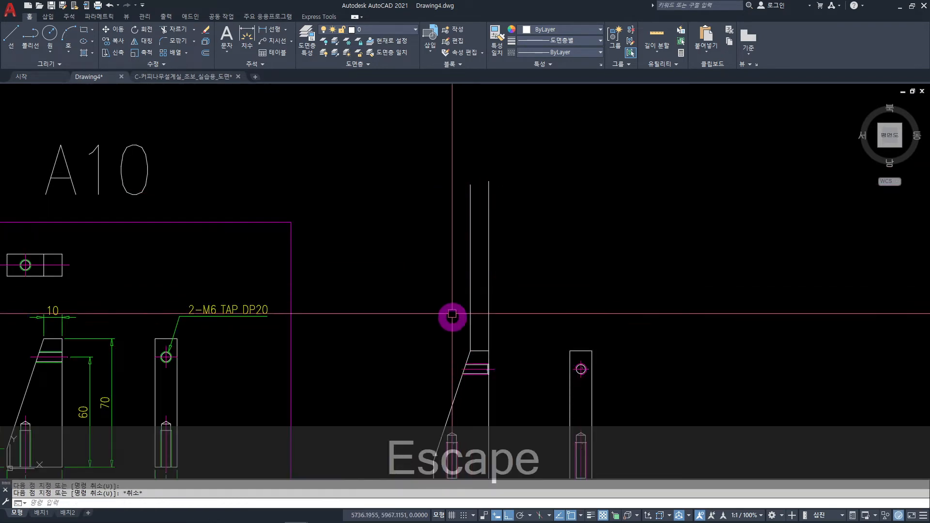
Draw a vertical projection line upward from the lower end of the front view's sloped edge.
middle_drag(452, 314, 423, 243)
key(space)
click(387, 390)
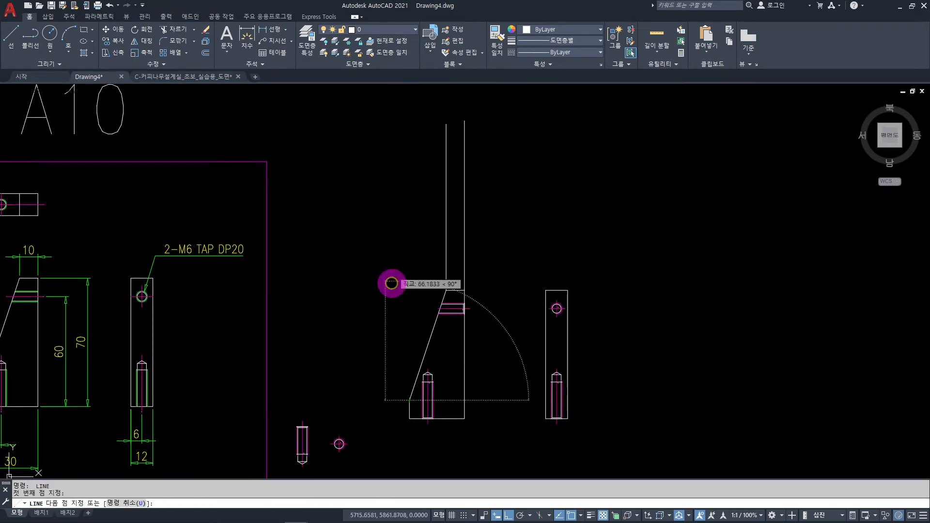
middle_drag(391, 284, 392, 319)
key(Escape)
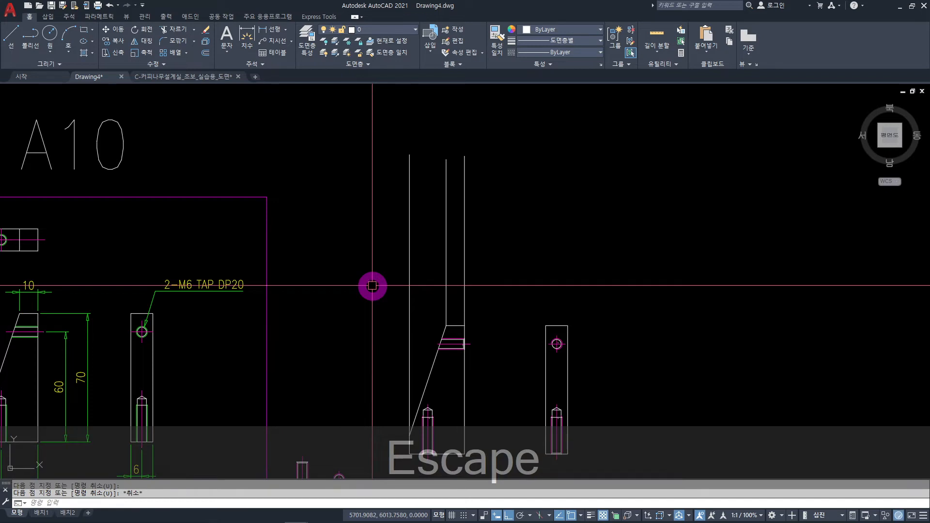
Draw a horizontal line about 86 mm long across the three vertical projection lines above the front view.
middle_drag(366, 305, 438, 276)
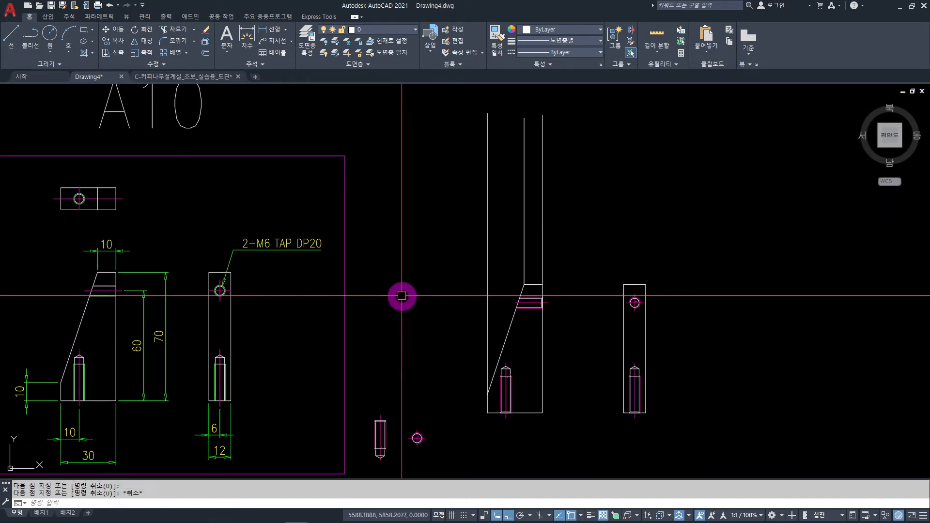
text(l)
key(space)
click(440, 198)
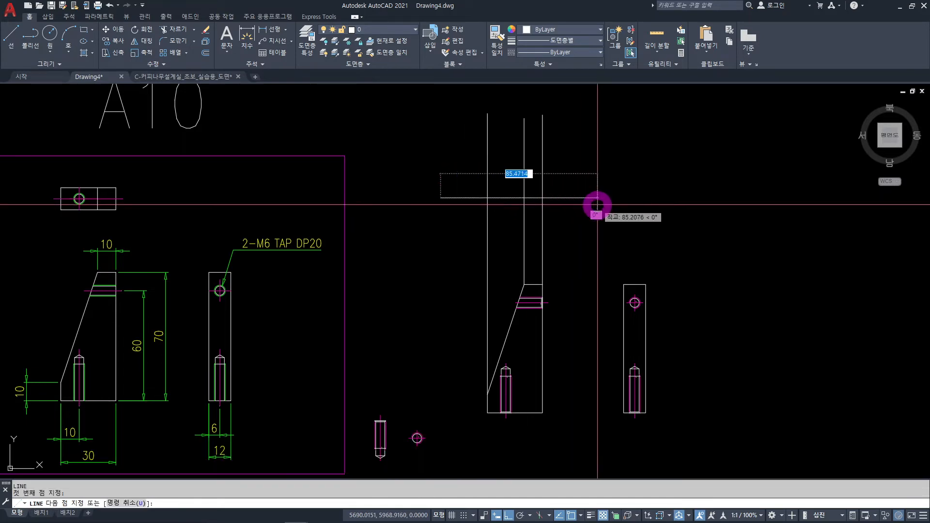
click(599, 203)
key(Escape)
Offset the horizontal line upward by 12 mm.
text(o)
key(Return)
text(12)
key(Return)
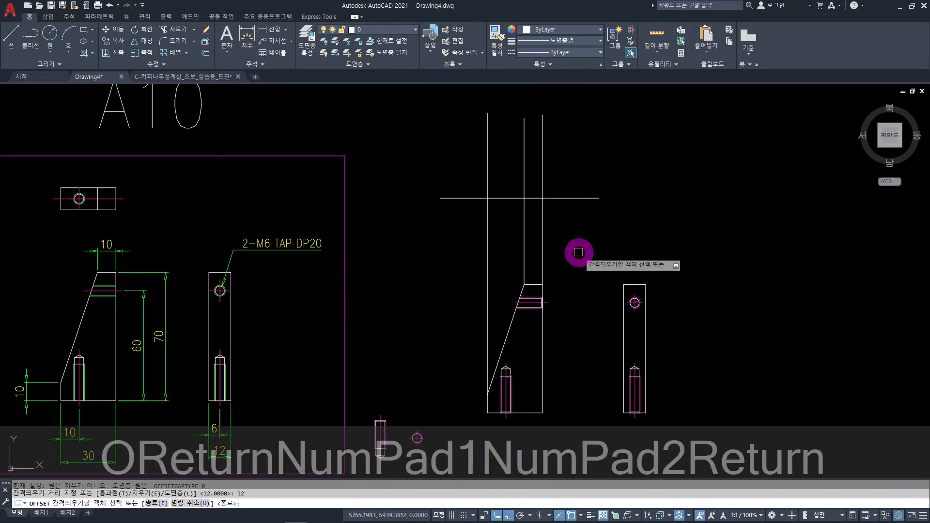
click(570, 198)
click(572, 147)
key(Escape)
Trim the overhanging parts of the projection and horizontal lines to leave the top view's rectangle with its inner vertical edge.
text(t)
key(space)
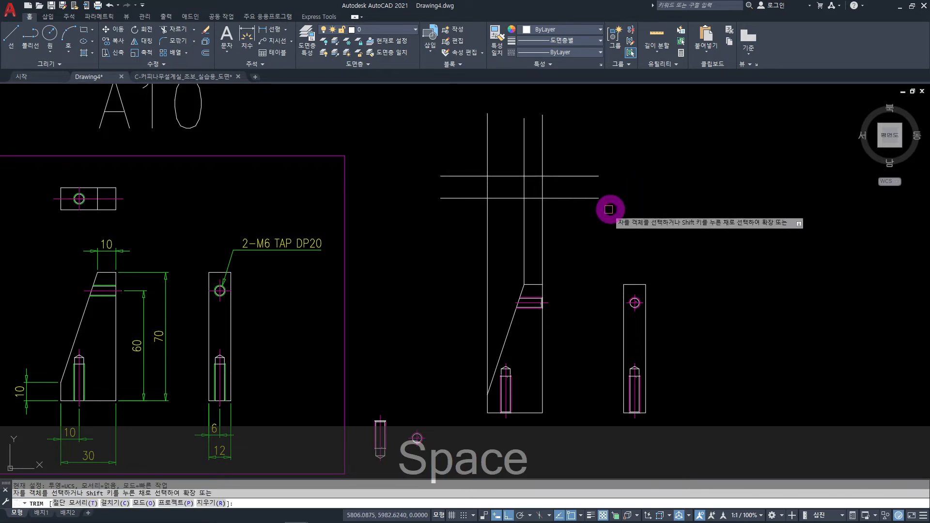
mouse_move(587, 218)
mouse_down()
mouse_move(530, 133)
mouse_move(477, 212)
mouse_up()
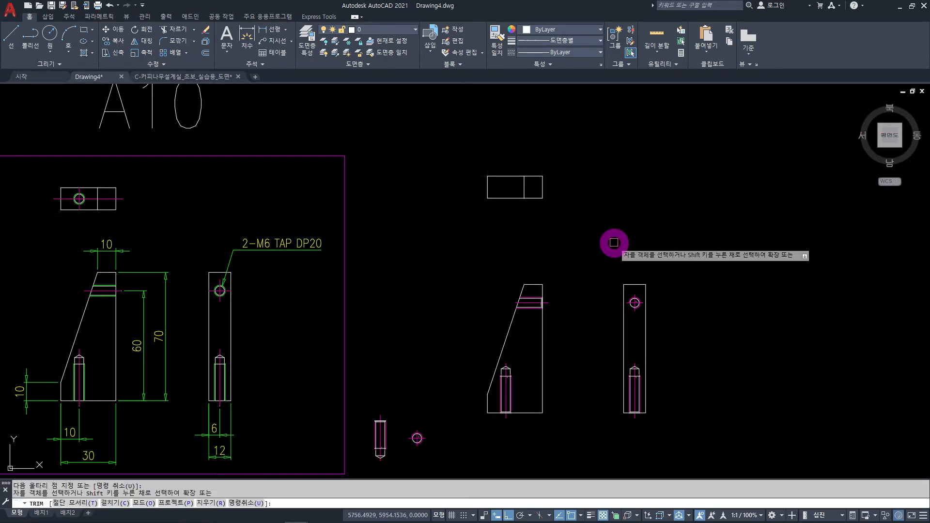
key(Escape)
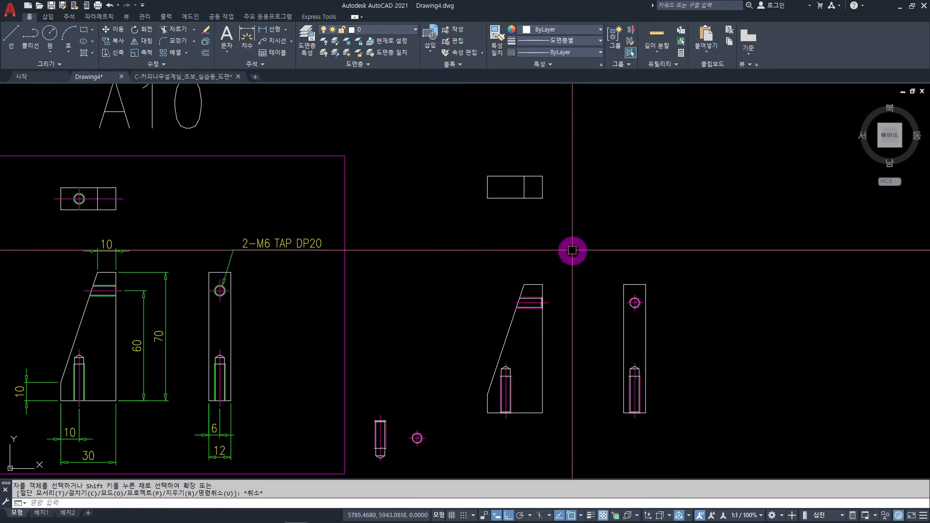
Draw a horizontal construction line from the midpoint of the top view's left edge through the view and past its right edge.
text(l)
key(space)
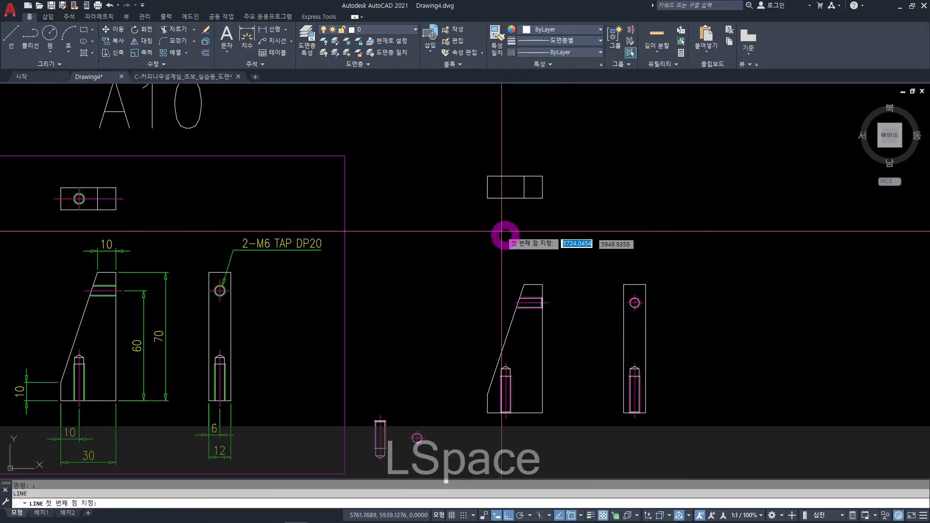
click(488, 187)
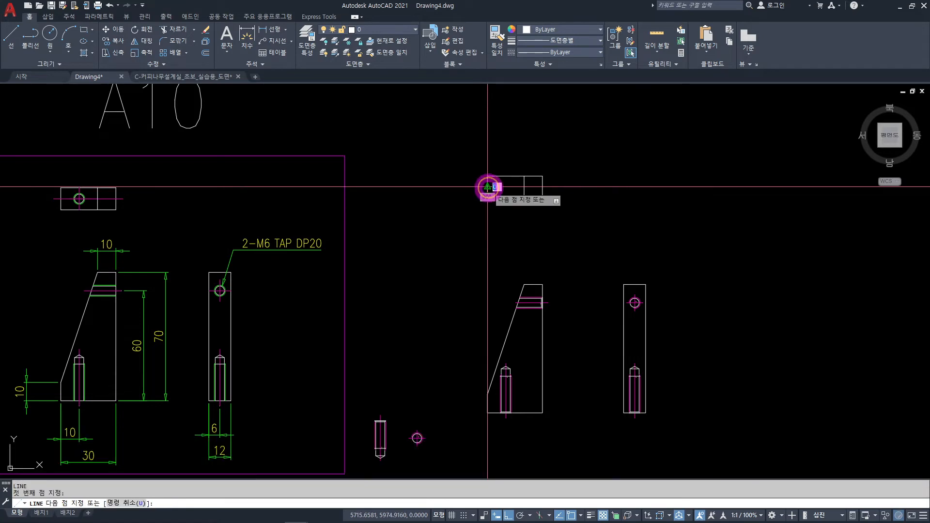
click(622, 221)
key(Escape)
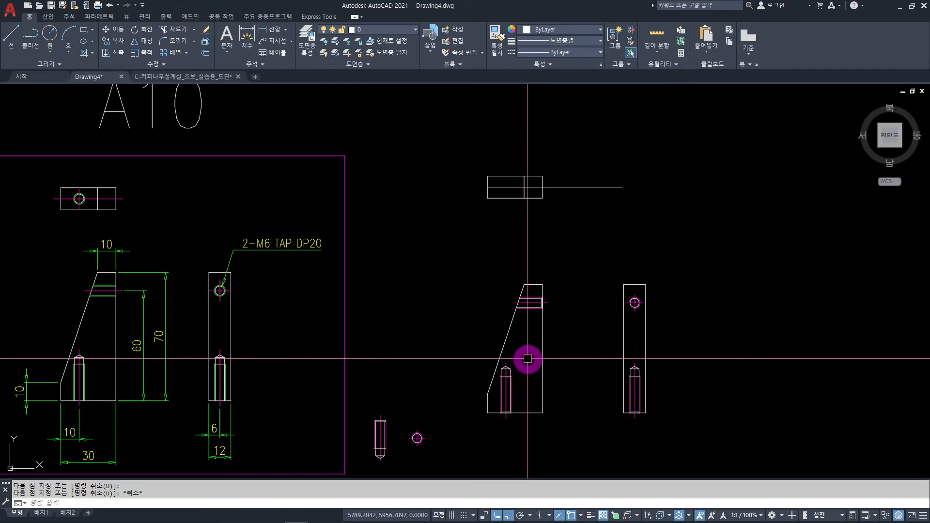
Draw a vertical construction line from the upper end of the front view's lower tapped hole centre line up through the top view.
text(L)
key(space)
scroll(505, 367, up, 4)
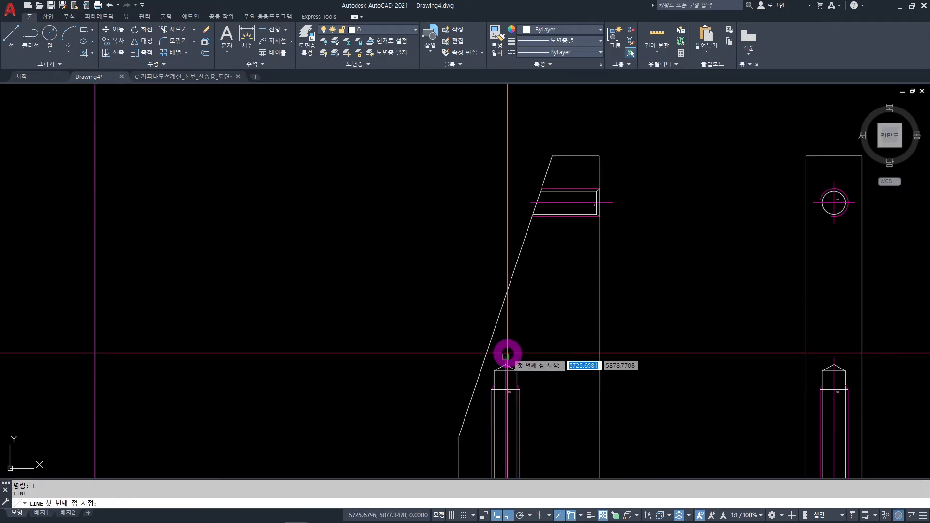
click(505, 357)
scroll(482, 213, down, 6)
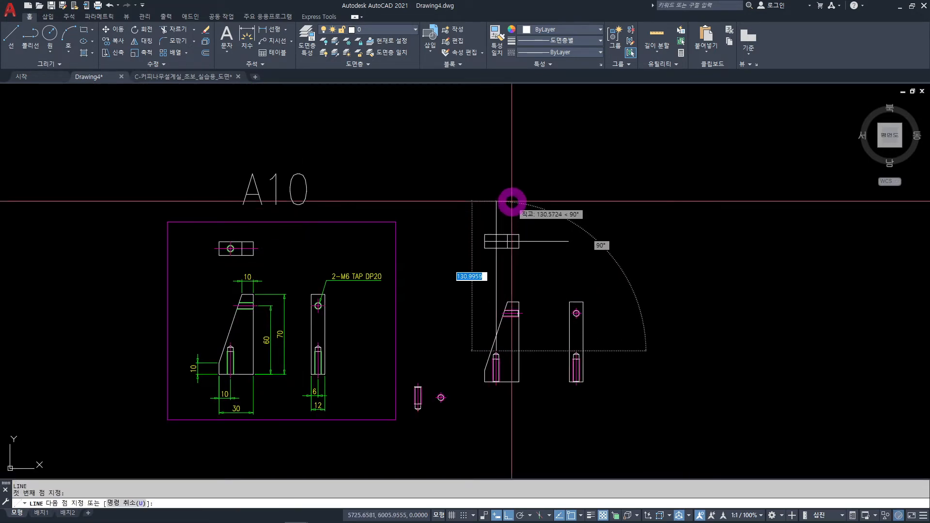
key(Escape)
scroll(484, 212, up, 6)
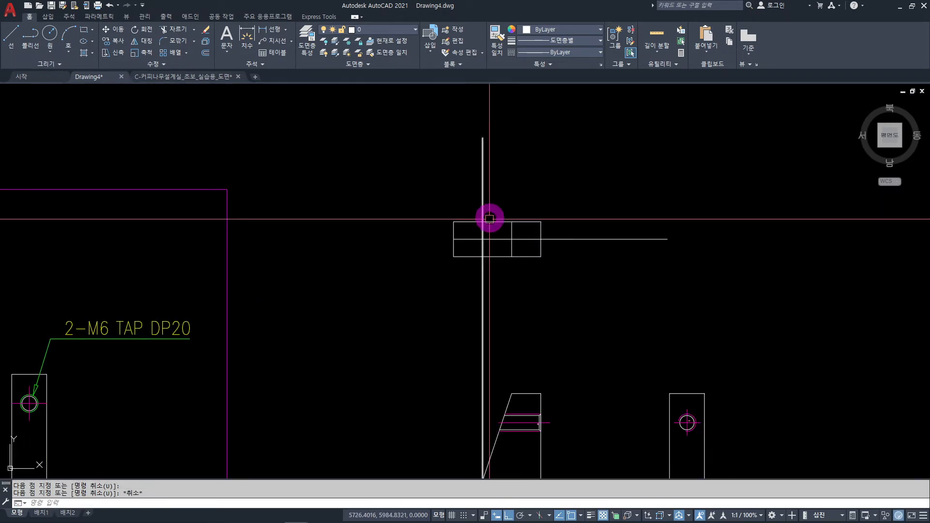
Copy the side view's circular M6 tap symbol from its centre to the intersection of the top view's construction lines, with ortho mode off.
scroll(502, 264, down, 4)
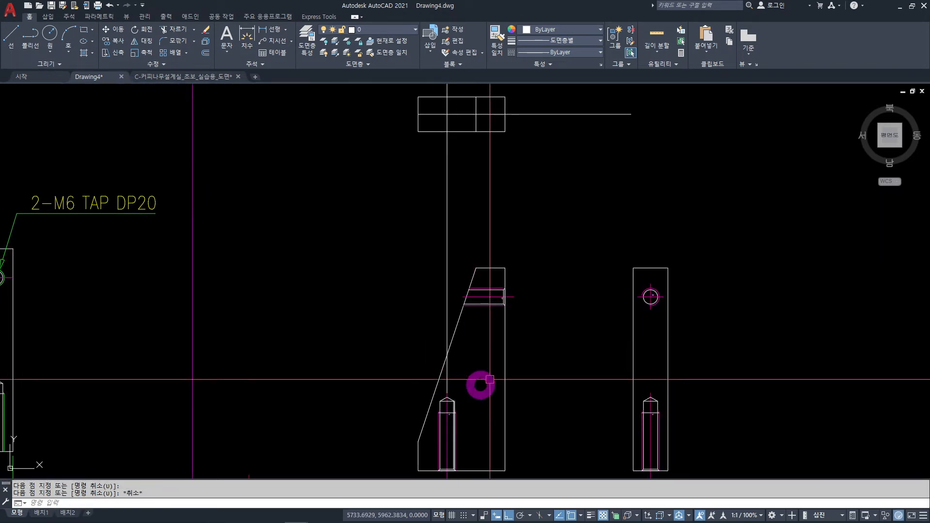
scroll(652, 296, up, 5)
middle_drag(627, 358, 588, 338)
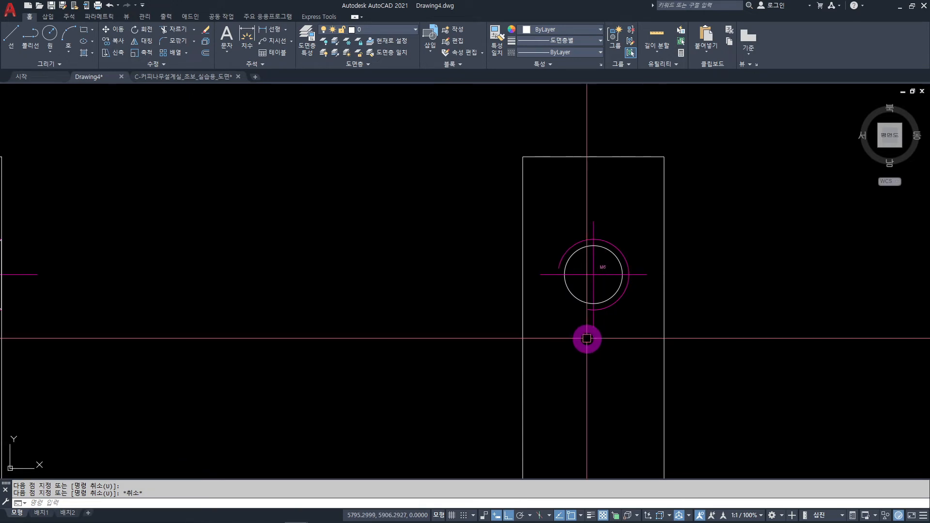
text(co)
key(space)
click(635, 215)
click(584, 310)
key(space)
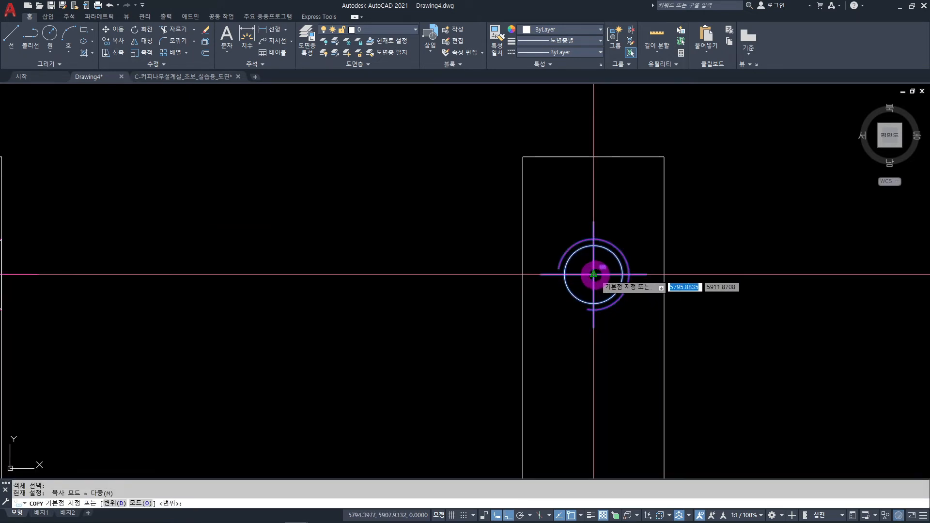
click(597, 276)
middle_drag(407, 321, 477, 322)
key(F8)
scroll(489, 316, down, 5)
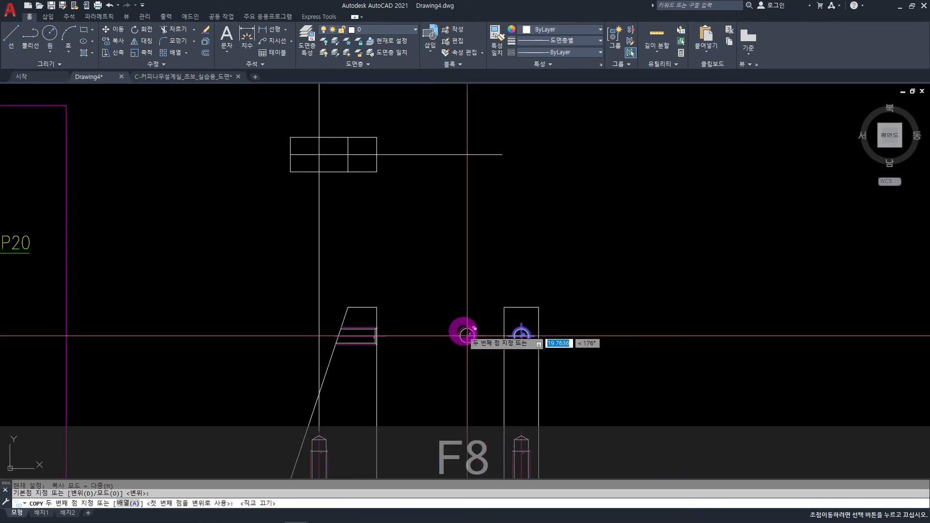
scroll(386, 232, up, 6)
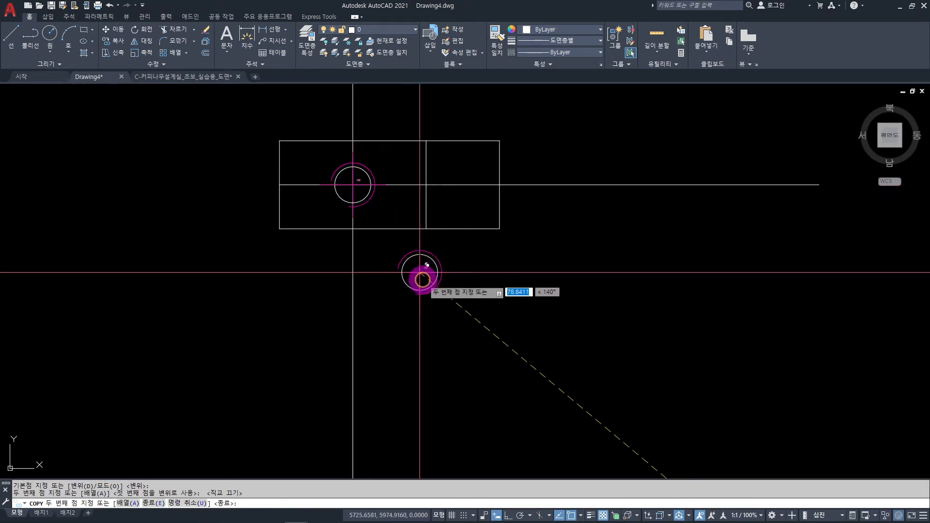
scroll(426, 285, down, 4)
key(Escape)
middle_drag(436, 311, 425, 198)
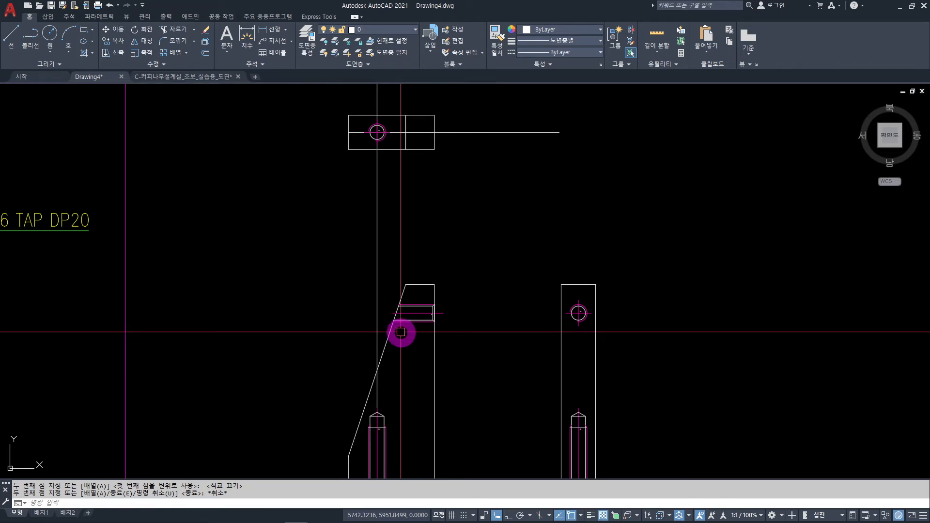
Draw a vertical projection line from where the upper tapped hole's top thread line meets the sloped edge up toward the top view, with ortho mode on.
key(Escape)
key(l)
key(space)
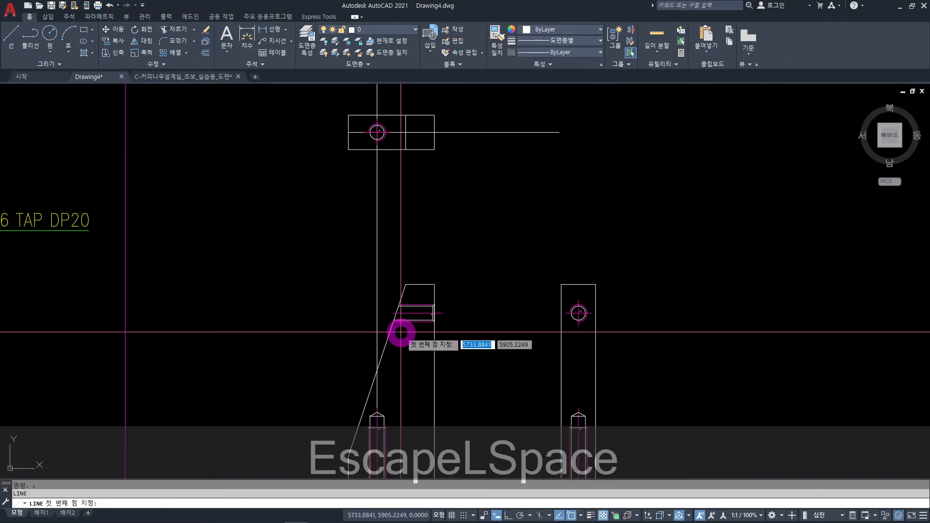
scroll(400, 332, up, 8)
scroll(401, 308, up, 2)
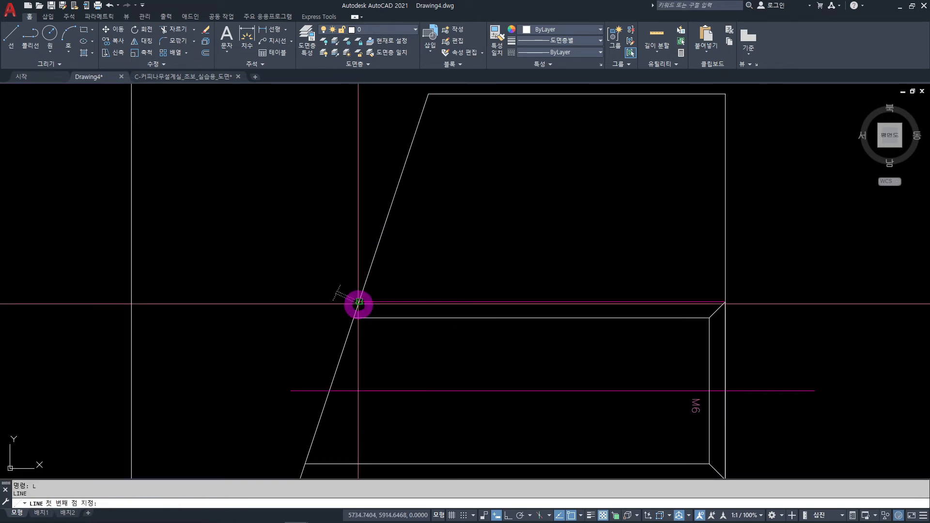
click(358, 303)
scroll(380, 179, down, 8)
key(F8)
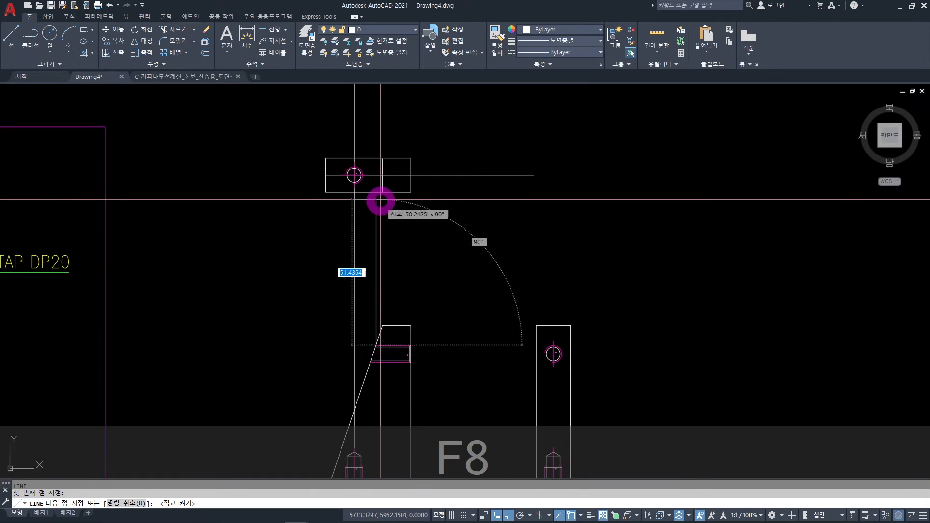
key(Escape)
Draw a vertical projection line from where the upper tapped hole's upper inner line meets the sloped edge up past the top view.
scroll(388, 321, up, 6)
key(space)
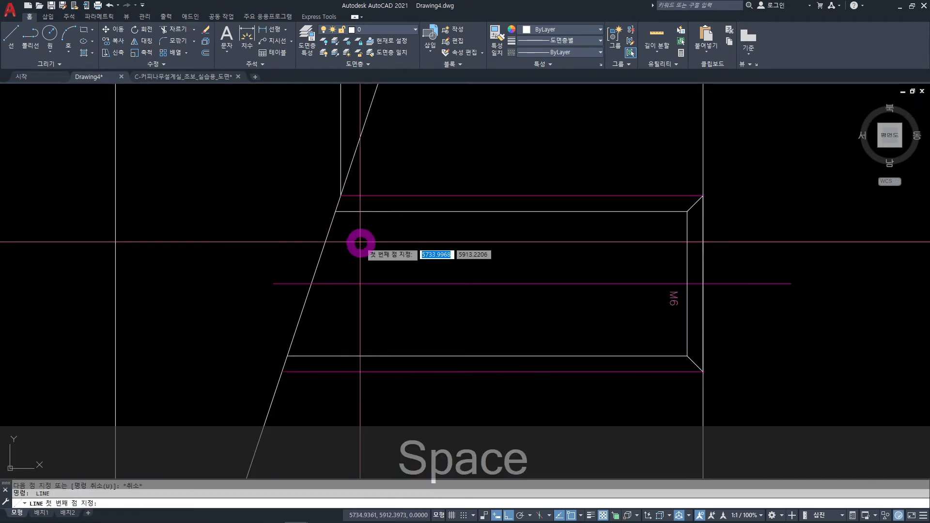
click(335, 212)
scroll(351, 199, down, 8)
middle_drag(347, 157, 400, 427)
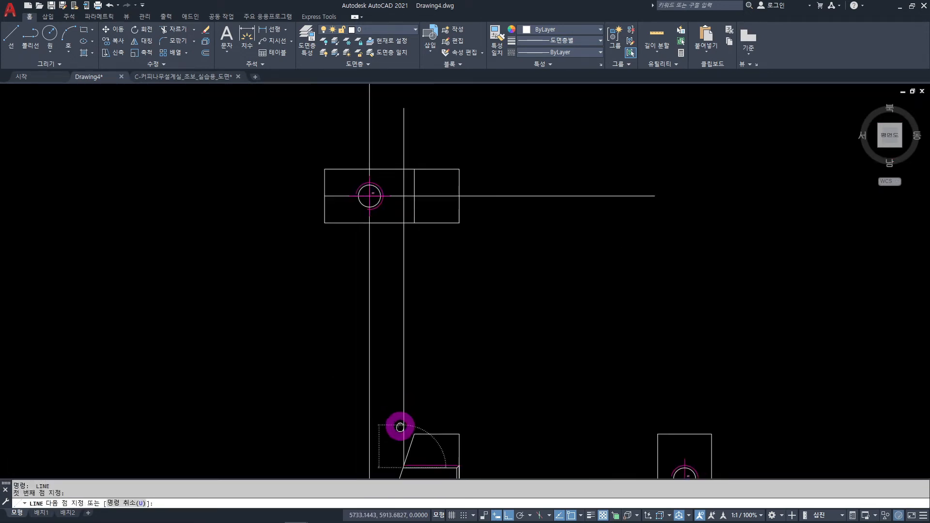
scroll(400, 427, down, 2)
key(Escape)
Draw a vertical projection line from where the upper tapped hole's centre line crosses the sloped edge up through the top view.
middle_drag(451, 311, 448, 232)
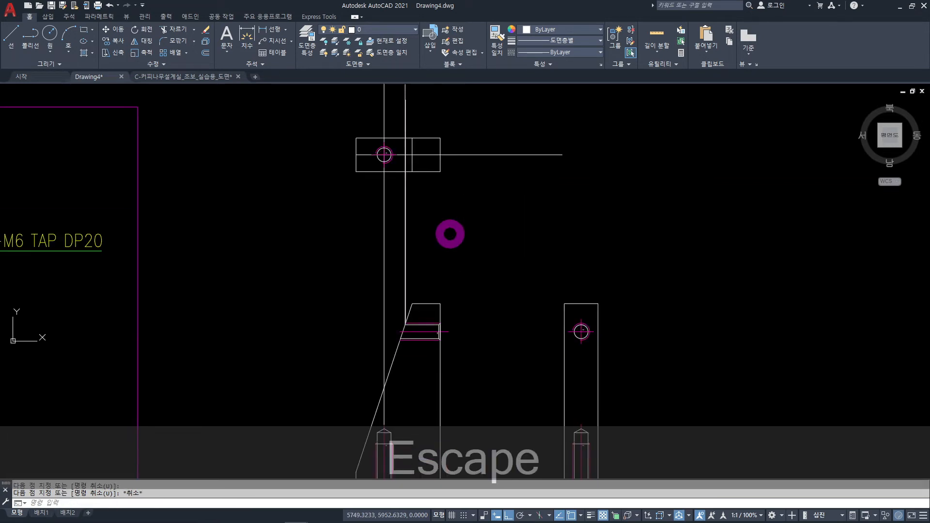
scroll(410, 370, up, 6)
key(space)
scroll(347, 360, up, 4)
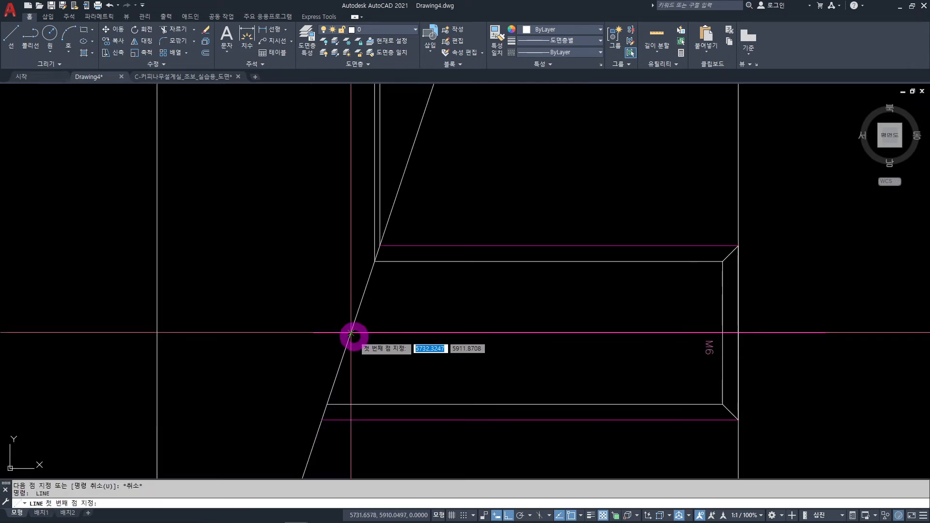
click(351, 332)
scroll(375, 216, down, 8)
middle_drag(355, 176, 391, 372)
scroll(392, 373, down, 2)
key(Escape)
Draw a vertical projection line from where the upper tapped hole's lower inner line meets the sloped edge up past the top view.
scroll(401, 330, up, 8)
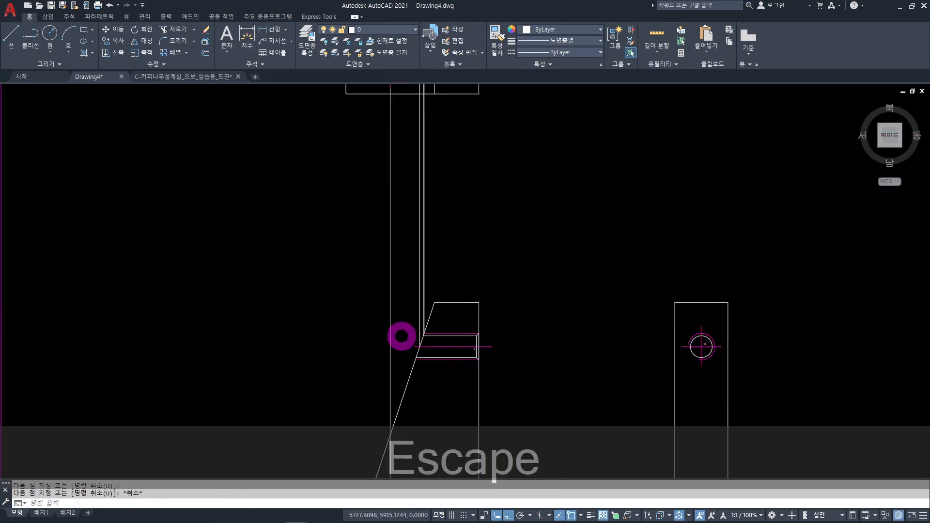
key(space)
click(411, 369)
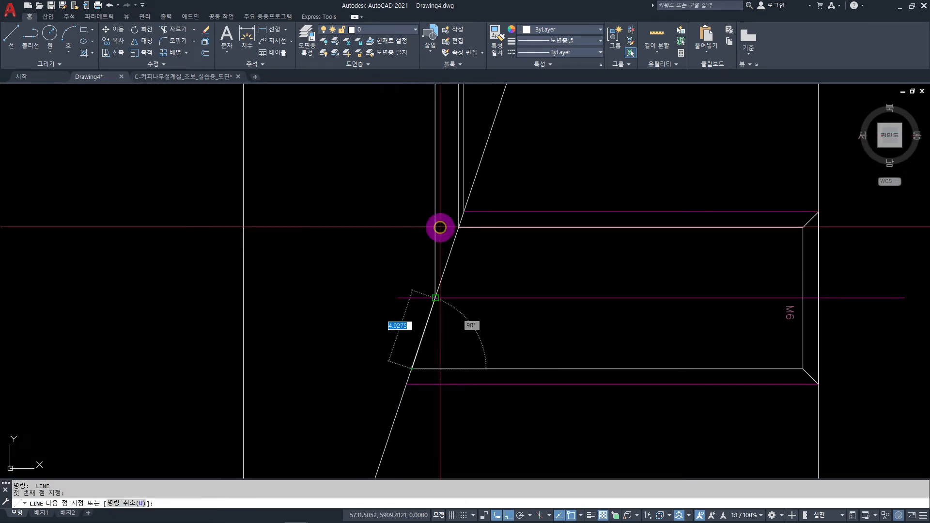
scroll(446, 380, down, 6)
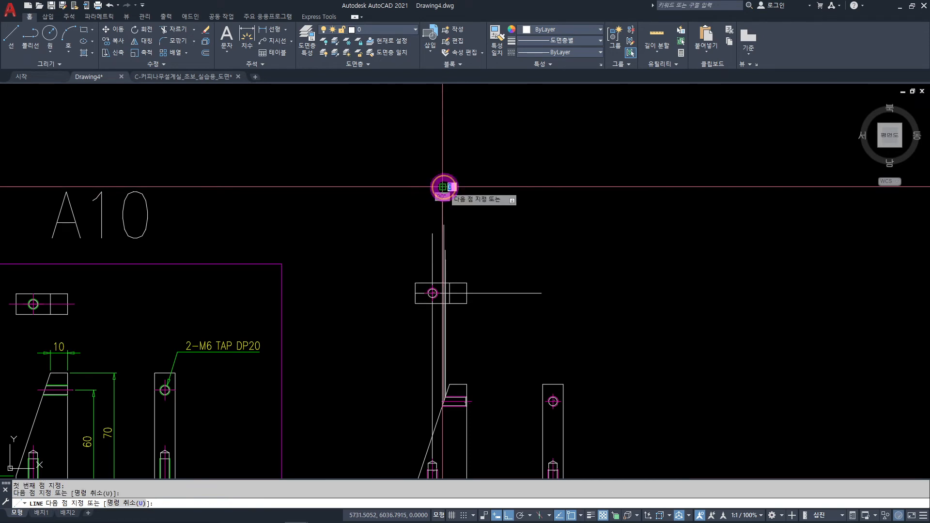
key(Escape)
Draw a vertical projection line from where the upper tapped hole's bottom thread line meets the sloped edge up past the top view.
middle_drag(463, 326, 443, 232)
scroll(420, 260, up, 6)
key(space)
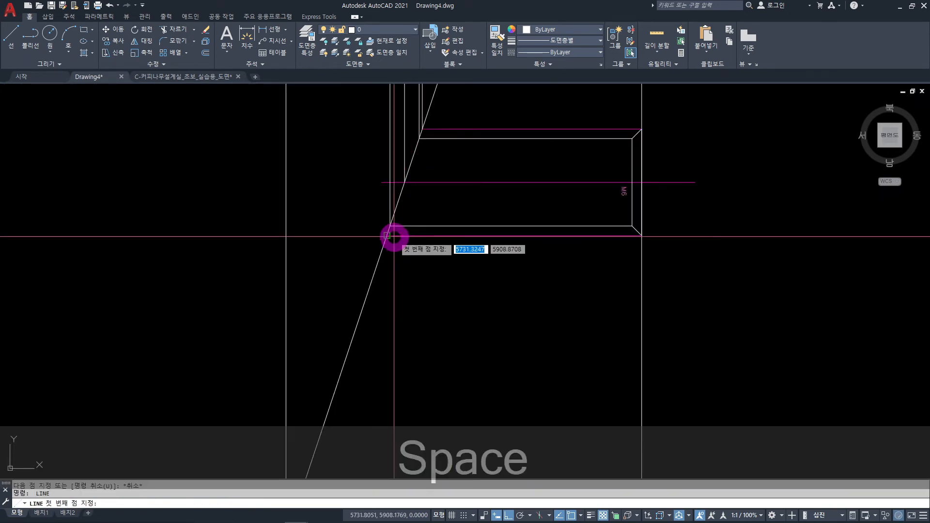
click(387, 236)
scroll(387, 236, down, 3)
middle_drag(391, 193, 389, 336)
click(370, 163)
key(Escape)
Examine the five projection lines crossing the top view and their origins on the front view's upper tapped hole.
scroll(390, 285, up, 5)
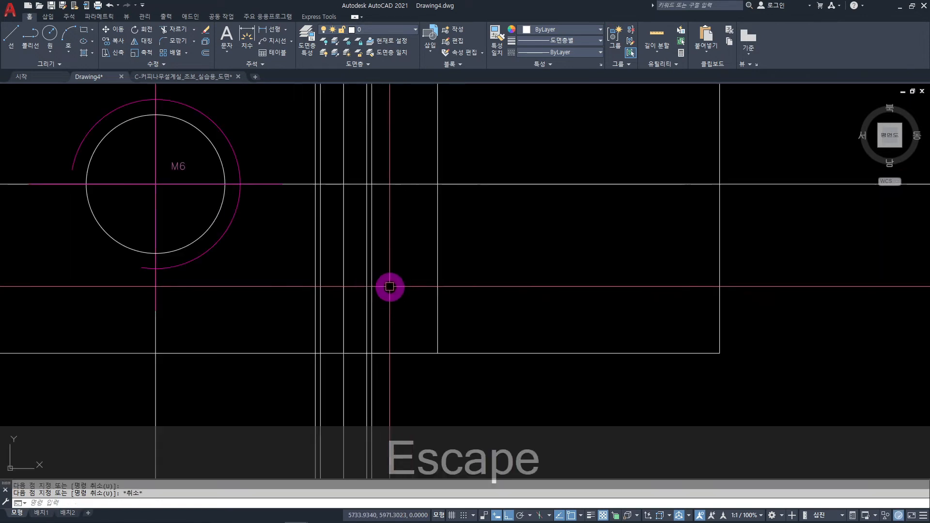
scroll(421, 288, down, 5)
scroll(409, 276, up, 4)
scroll(437, 340, down, 4)
middle_drag(439, 347, 417, 210)
scroll(417, 210, down, 2)
middle_drag(454, 325, 451, 216)
scroll(440, 320, up, 4)
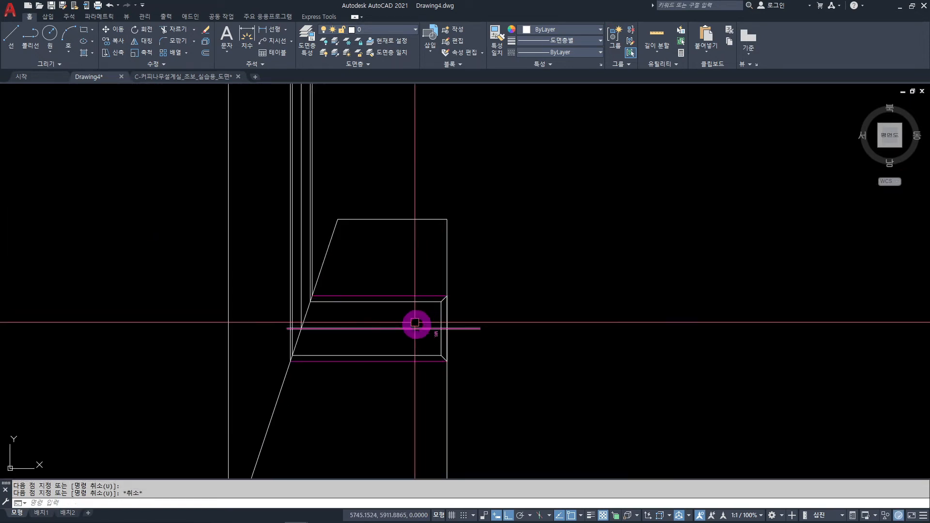
scroll(422, 225, down, 3)
middle_drag(422, 224, 396, 324)
scroll(359, 172, up, 4)
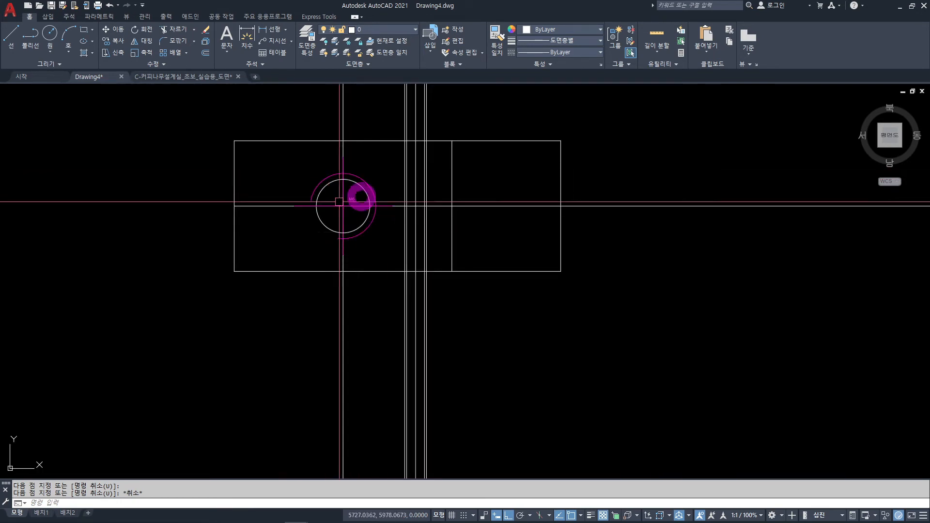
text(L)
key(space)
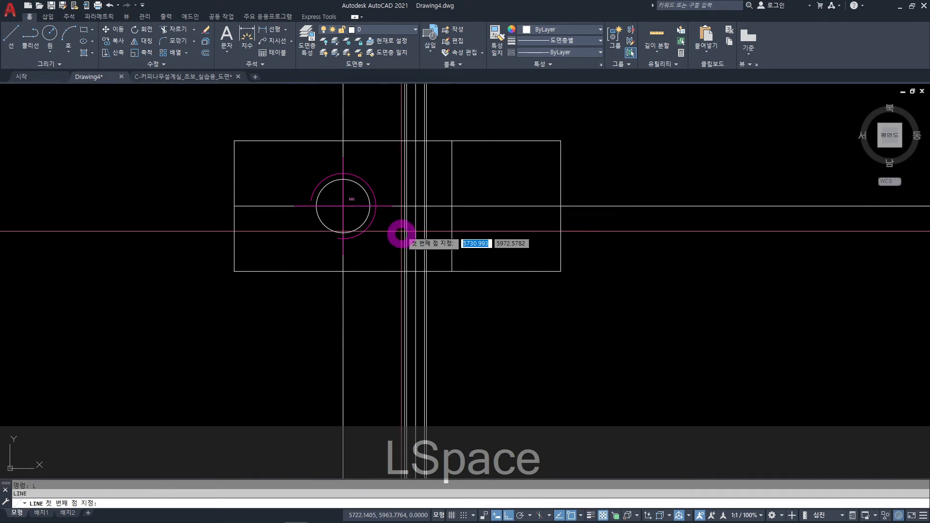
scroll(388, 218, up, 4)
click(286, 132)
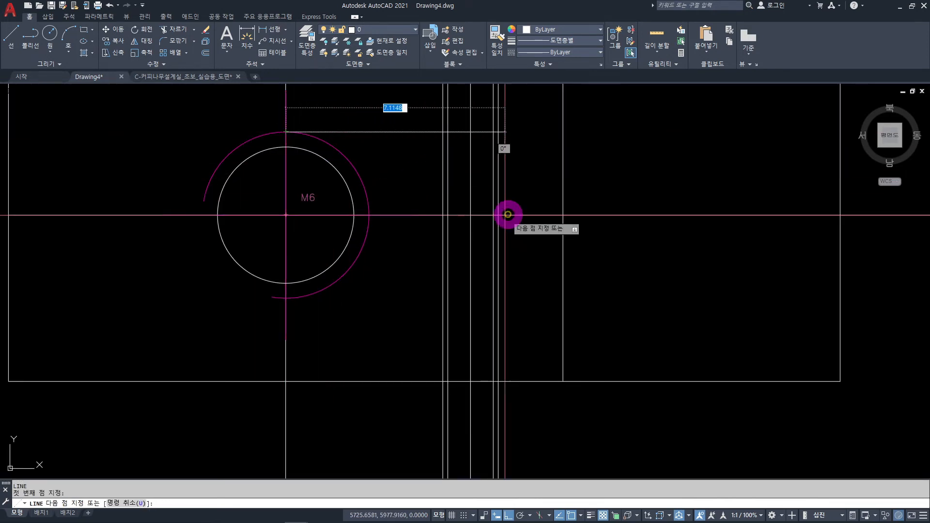
scroll(359, 237, down, 4)
key(Escape)
Copy the front view's upper M6 tapped hole from its centre on the right edge to the midpoint of the top view's right edge, with ortho mode off.
middle_drag(504, 368, 456, 209)
middle_drag(465, 268, 466, 164)
middle_drag(459, 362, 443, 208)
scroll(379, 269, up, 2)
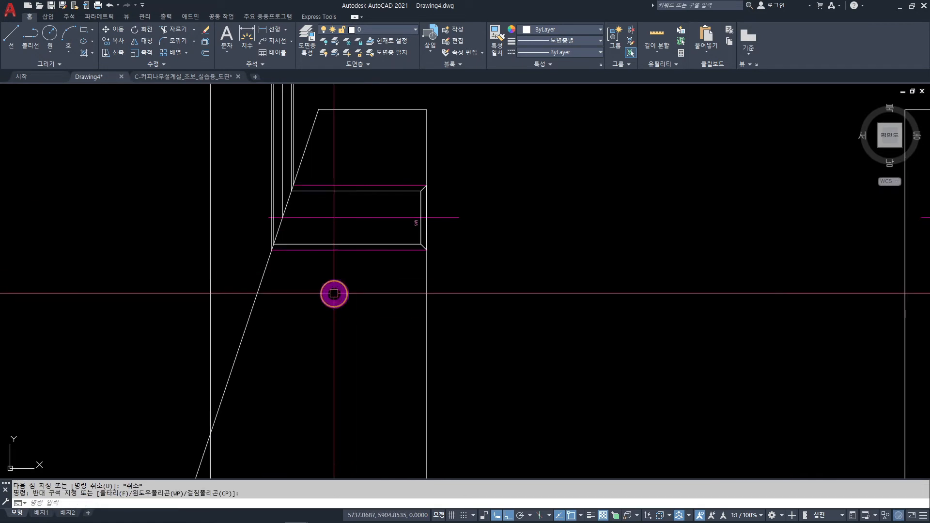
click(329, 306)
text(CO)
key(space)
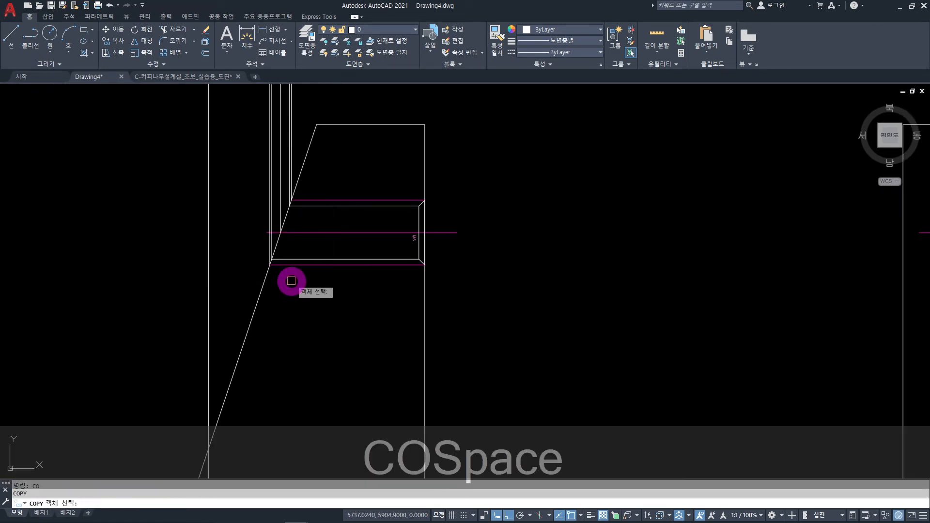
click(237, 164)
click(493, 299)
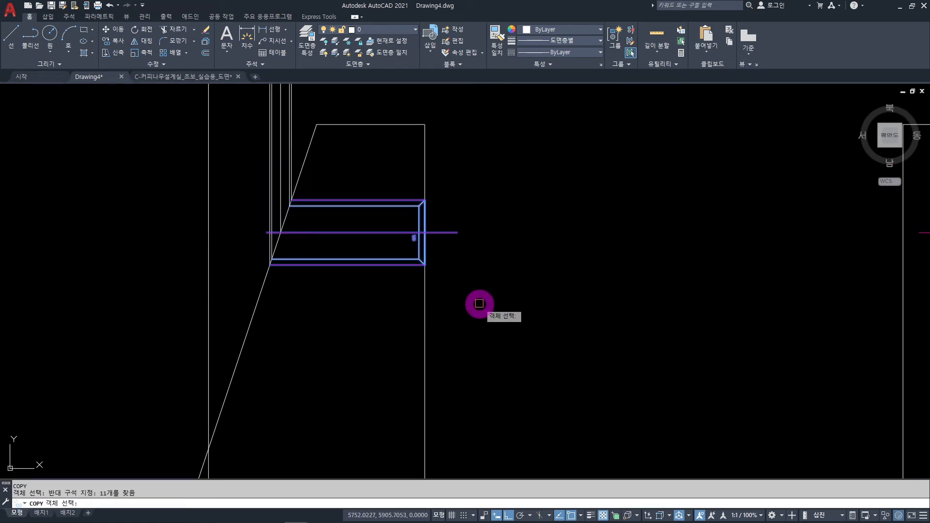
key(space)
scroll(479, 304, up, 4)
click(405, 201)
middle_drag(446, 262, 450, 339)
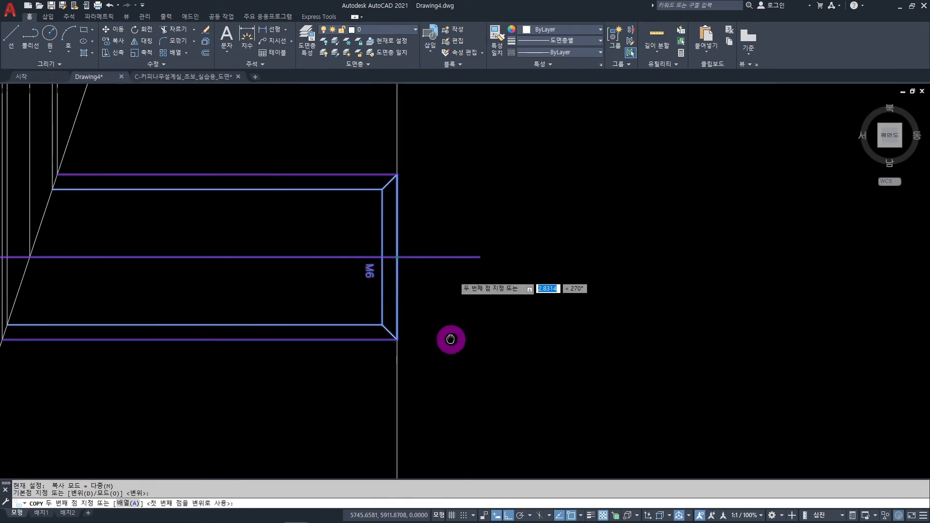
key(F8)
scroll(488, 349, down, 3)
middle_drag(463, 232, 448, 379)
scroll(449, 380, down, 3)
middle_drag(427, 290, 442, 372)
scroll(459, 249, up, 3)
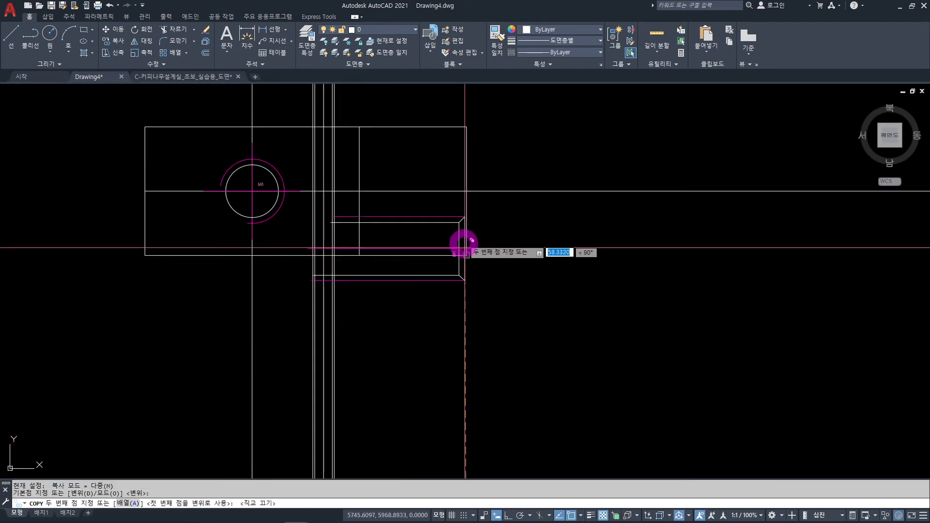
click(467, 193)
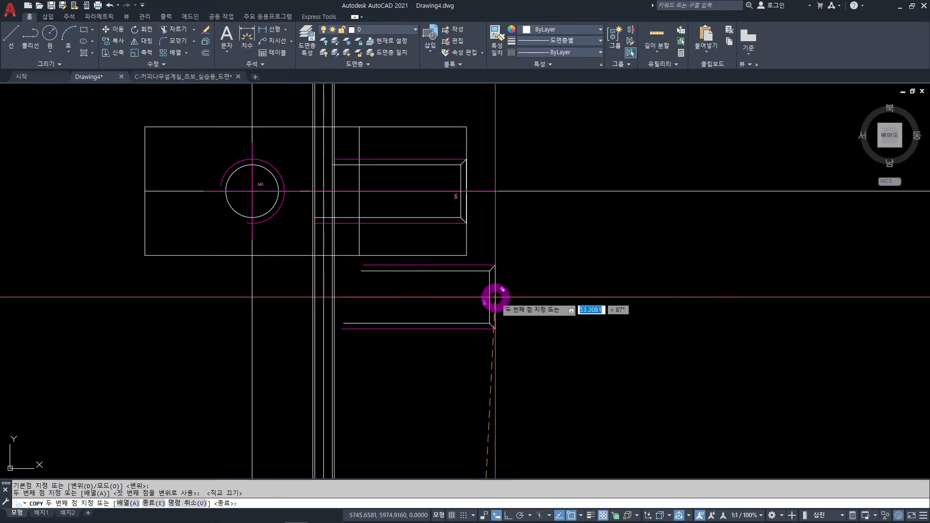
key(Escape)
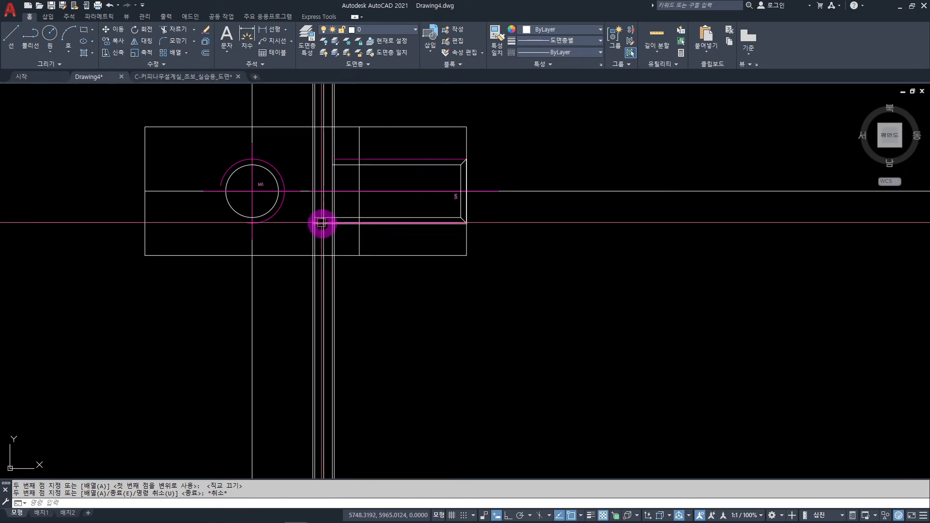
Extend the copied tapped hole's upper thread line and both inner hole lines to the leftmost projection line in the top view.
scroll(305, 203, up, 4)
mouse_move(297, 240)
middle_down()
mouse_move(303, 313)
mouse_move(293, 313)
middle_up()
text(EX)
key(space)
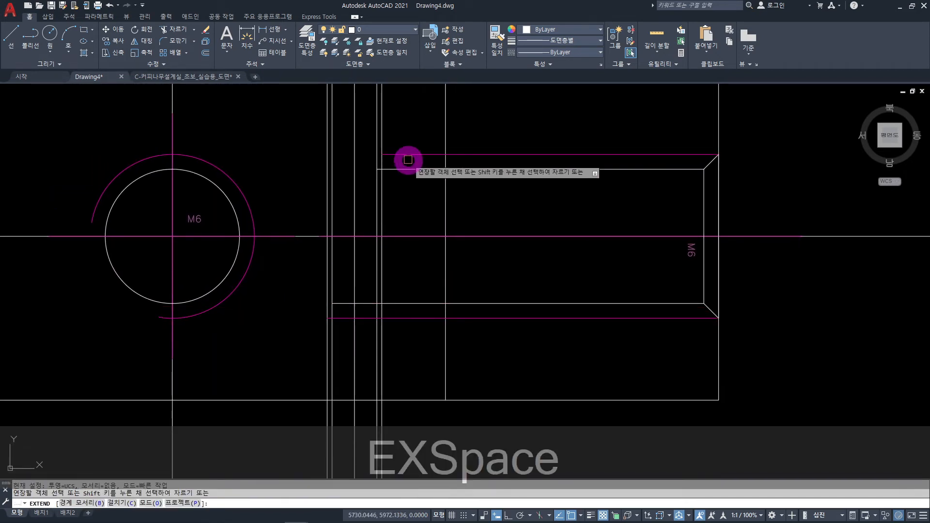
click(408, 155)
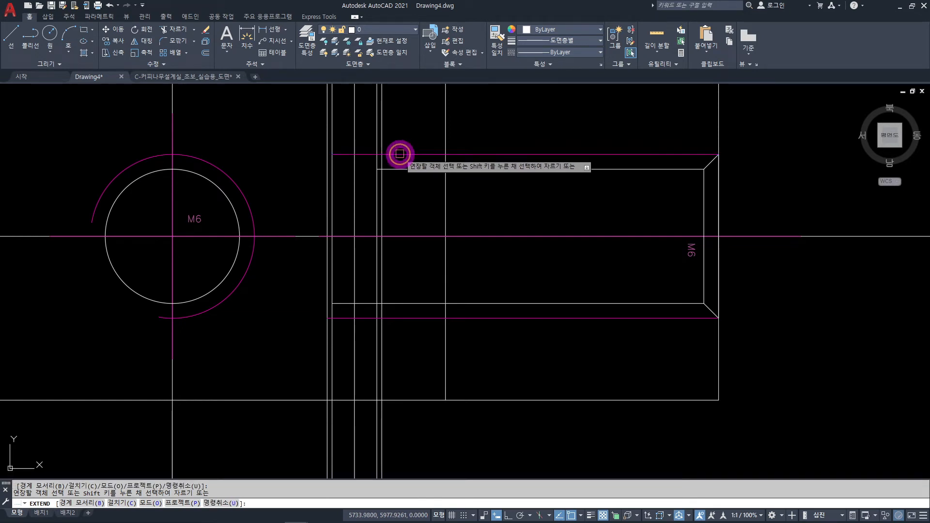
click(401, 153)
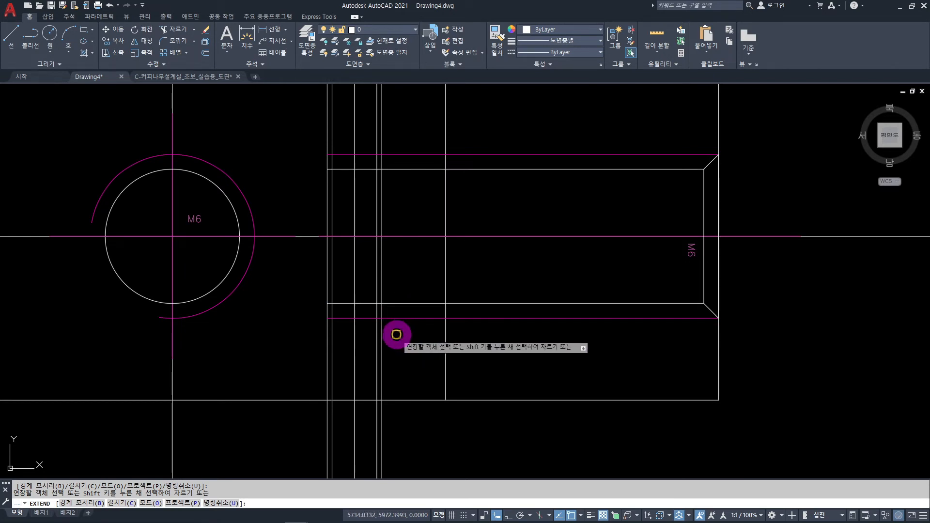
key(Escape)
Compare the top view's tapped hole with the front view and inspect the top view's inner vertical edge line.
scroll(336, 292, down, 10)
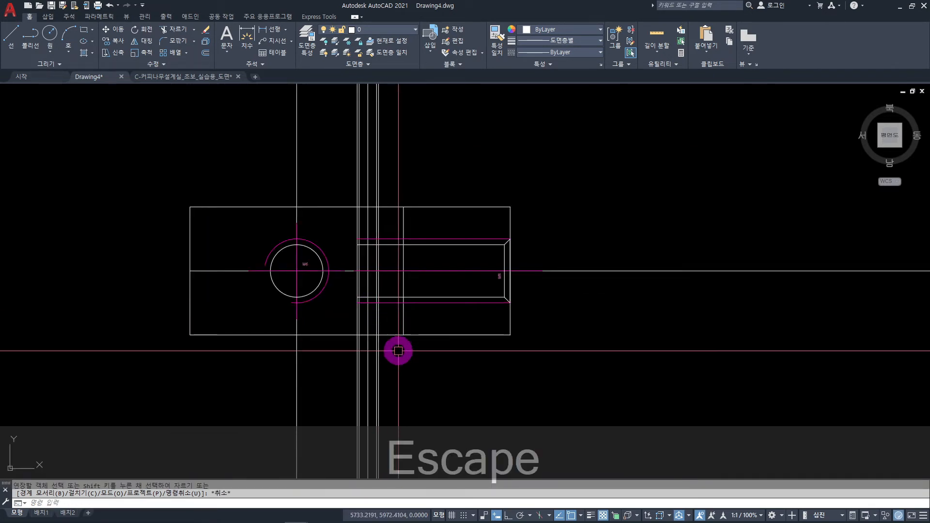
scroll(392, 300, up, 4)
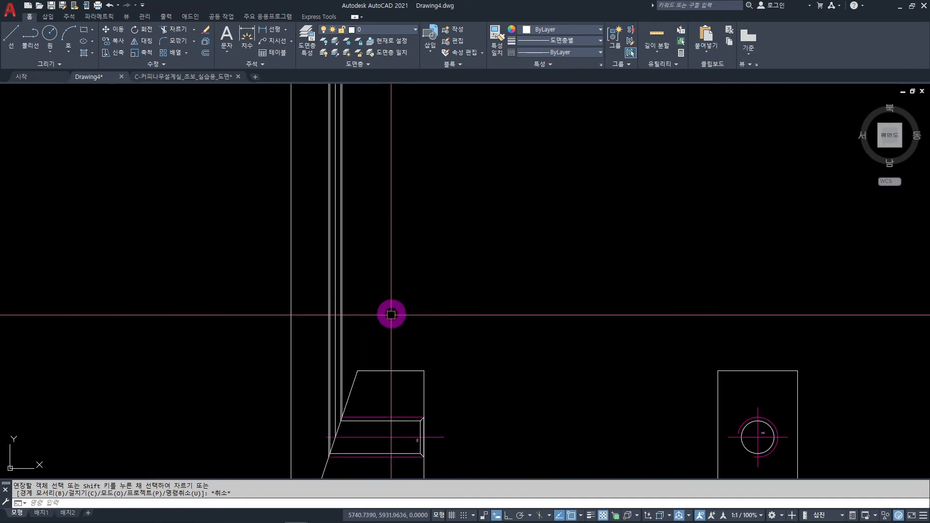
middle_drag(380, 230, 380, 369)
scroll(379, 370, down, 2)
scroll(361, 233, up, 4)
click(379, 203)
click(366, 206)
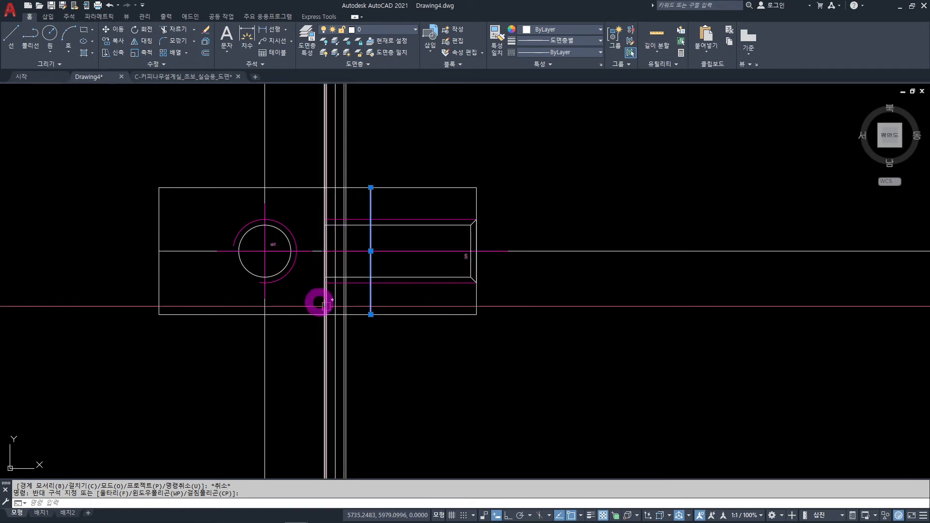
scroll(387, 341, down, 4)
key(Escape)
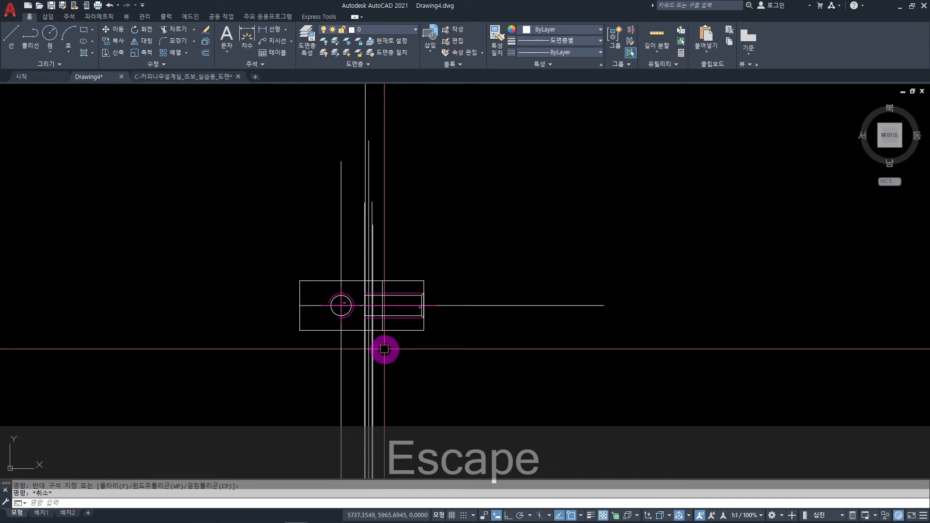
Draw a centre-based ellipse where the middle projection line crosses the top view's centre line, reaching the outermost projection lines and the upper thread line.
scroll(379, 307, up, 5)
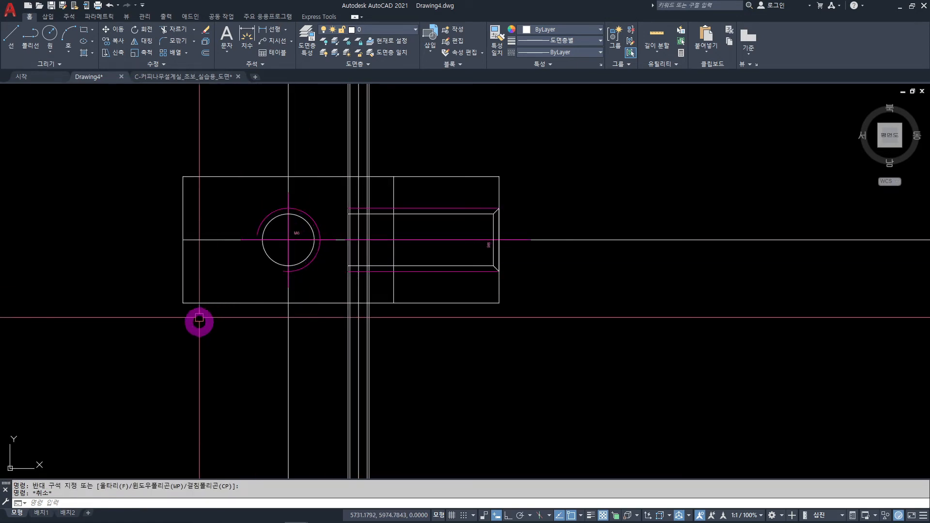
click(84, 43)
scroll(347, 248, up, 6)
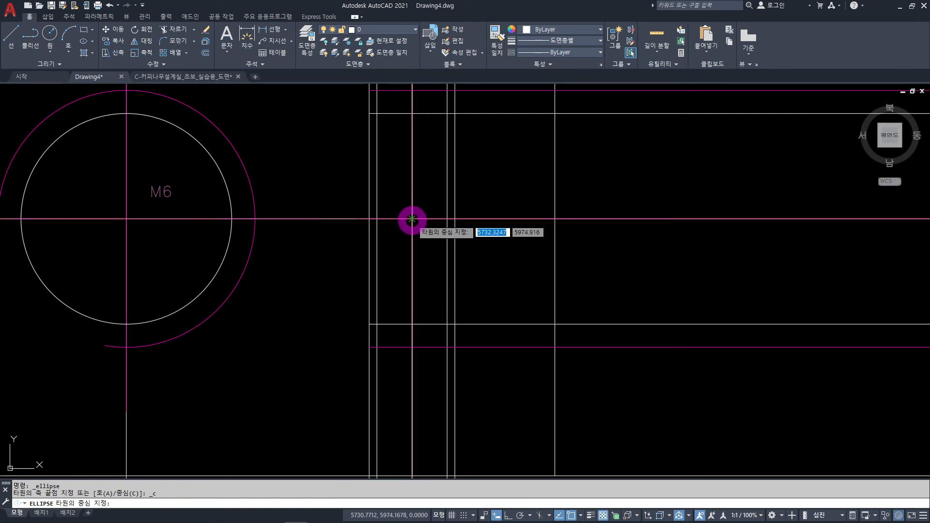
click(411, 220)
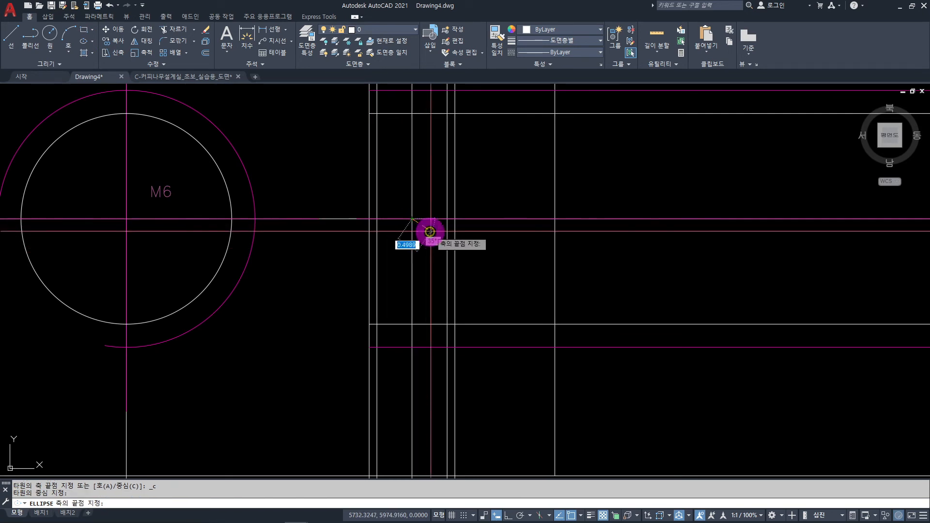
middle_drag(442, 199, 439, 271)
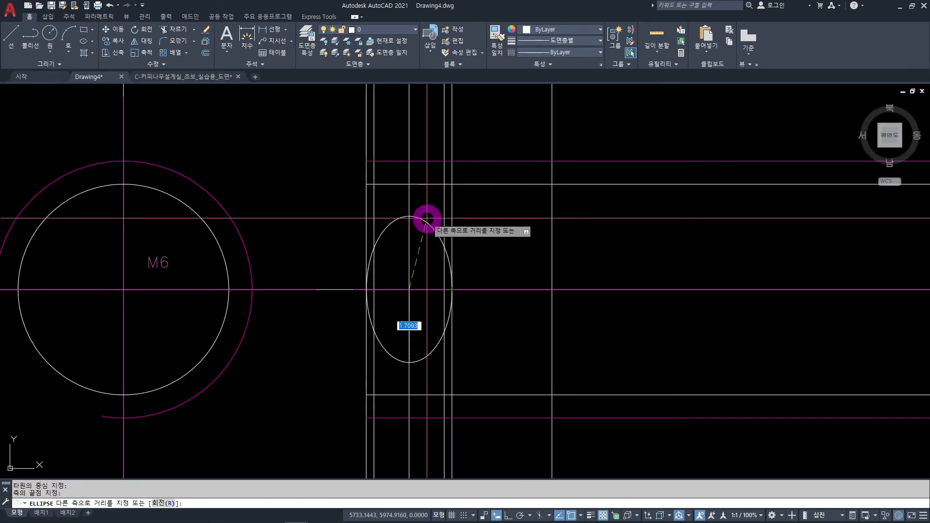
scroll(425, 207, up, 2)
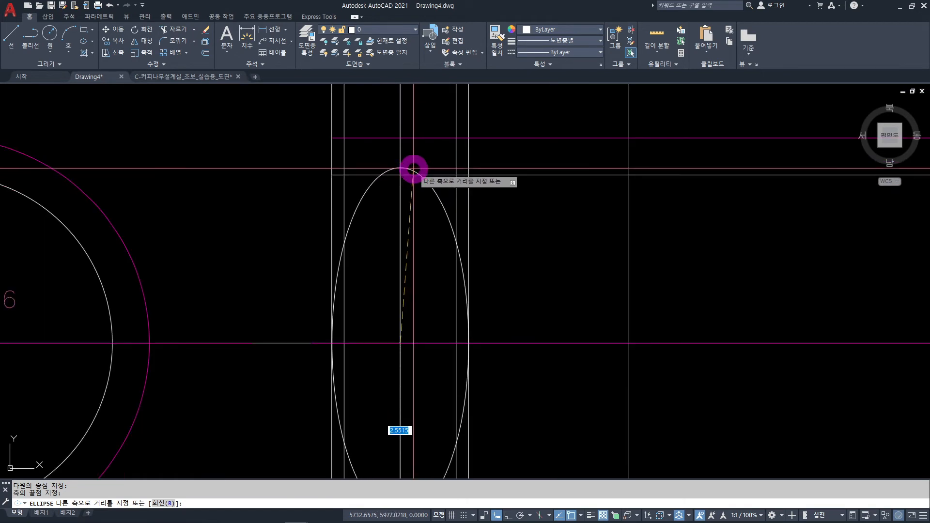
click(403, 140)
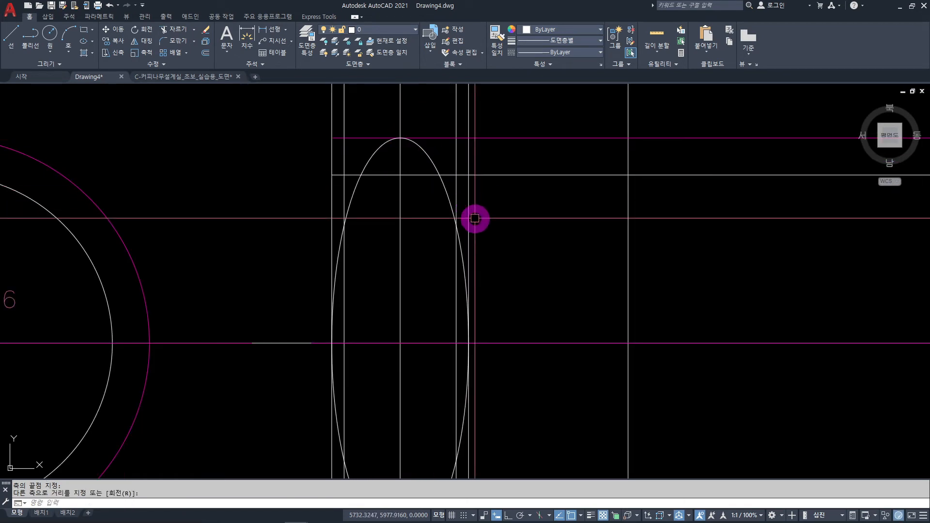
Draw a second, centre-based ellipse at the same intersection in the top view, reaching the inner projection lines and the upper inner hole line.
key(space)
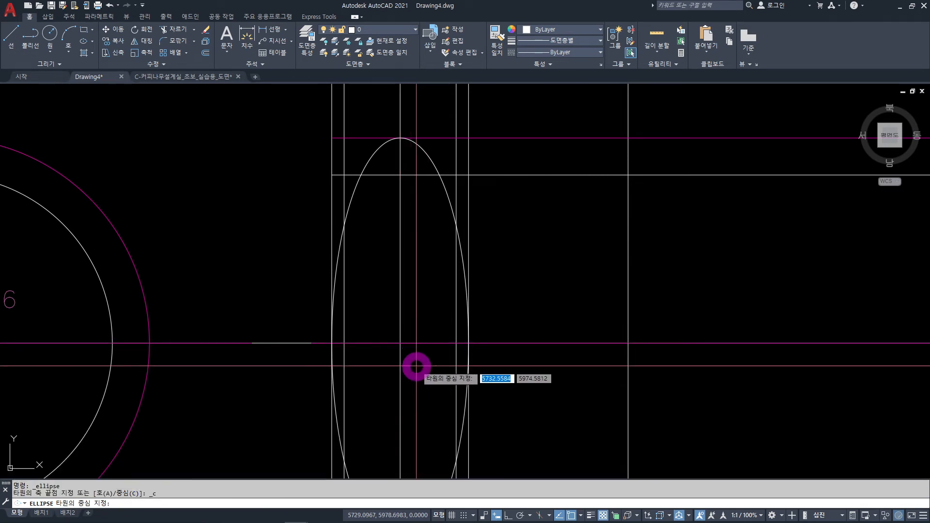
shift+right_click(417, 367)
click(442, 210)
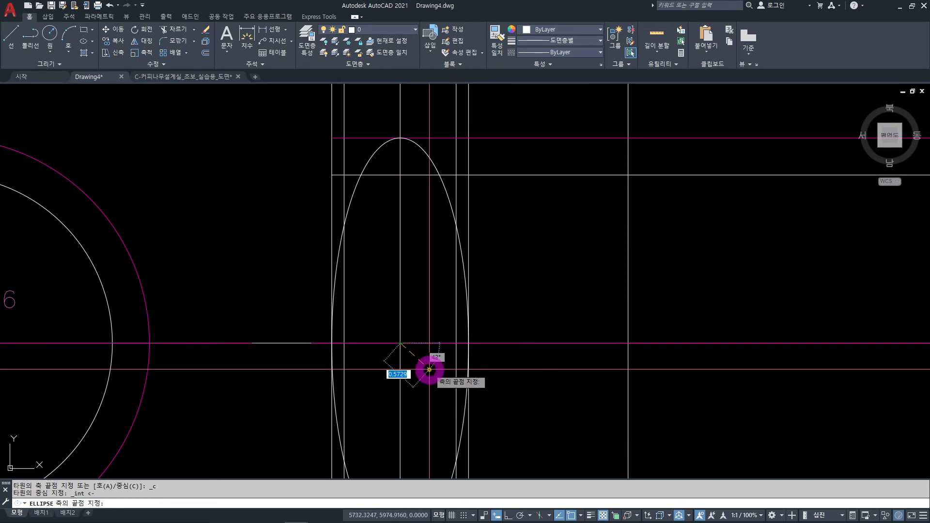
scroll(443, 339, up, 2)
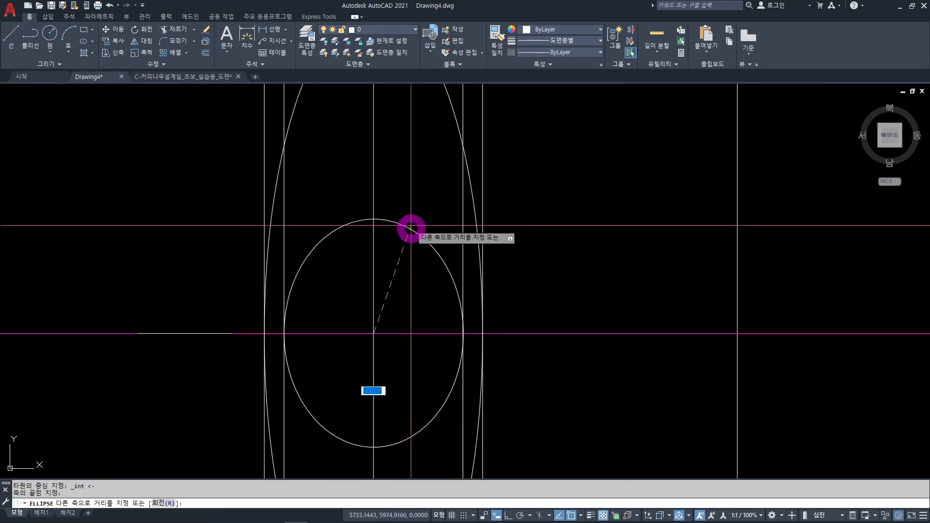
middle_drag(397, 199, 417, 340)
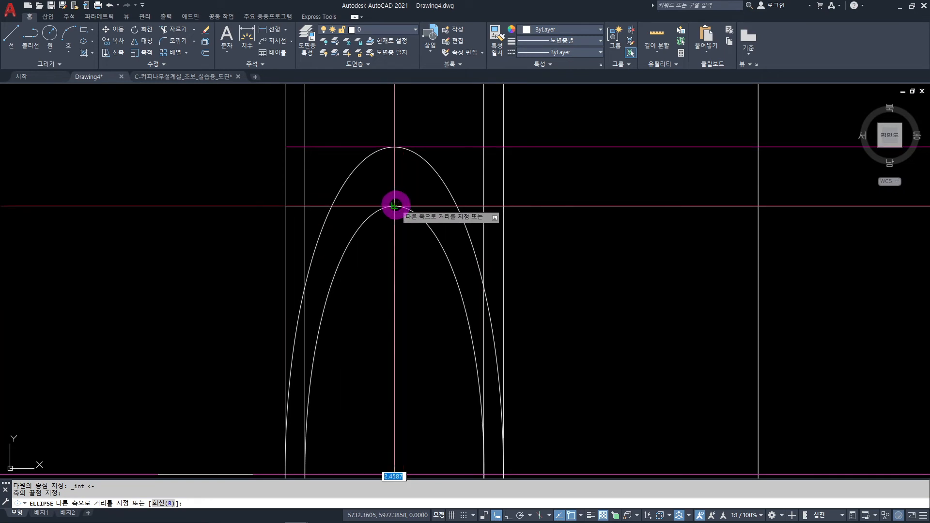
click(395, 204)
scroll(452, 346, down, 5)
scroll(452, 346, down, 1)
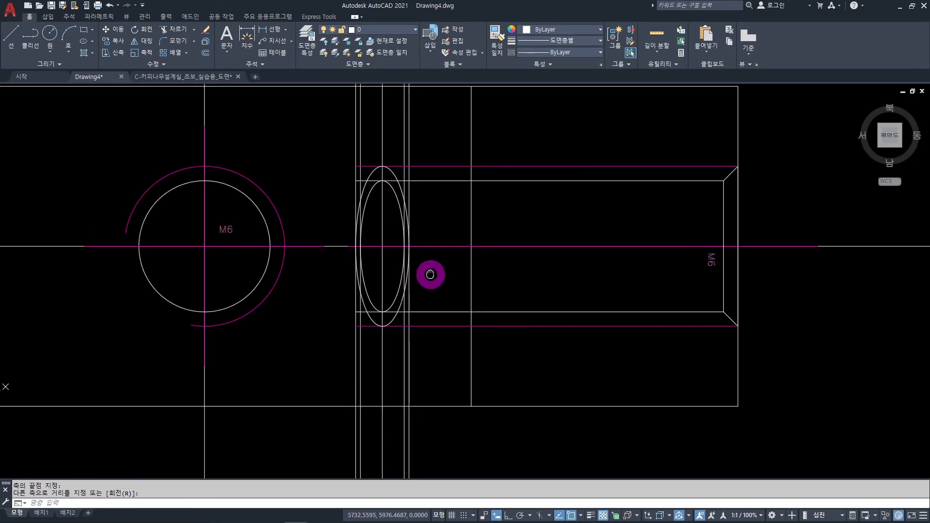
scroll(443, 331, down, 2)
middle_drag(444, 332, 447, 353)
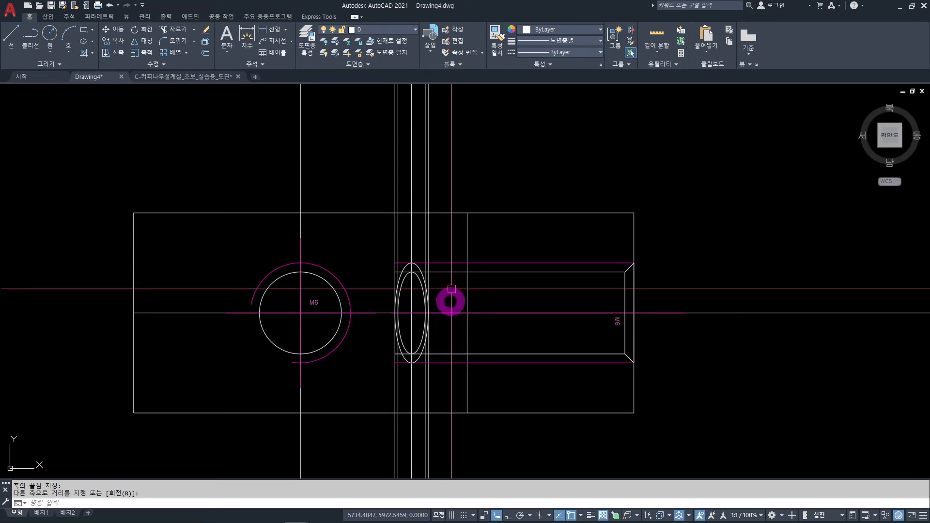
Erase the five vertical projection lines running through the top view's ellipses.
key(Escape)
click(448, 153)
key(Delete)
mouse_move(443, 370)
middle_down()
mouse_move(393, 320)
mouse_move(379, 288)
middle_up()
scroll(367, 217, up, 2)
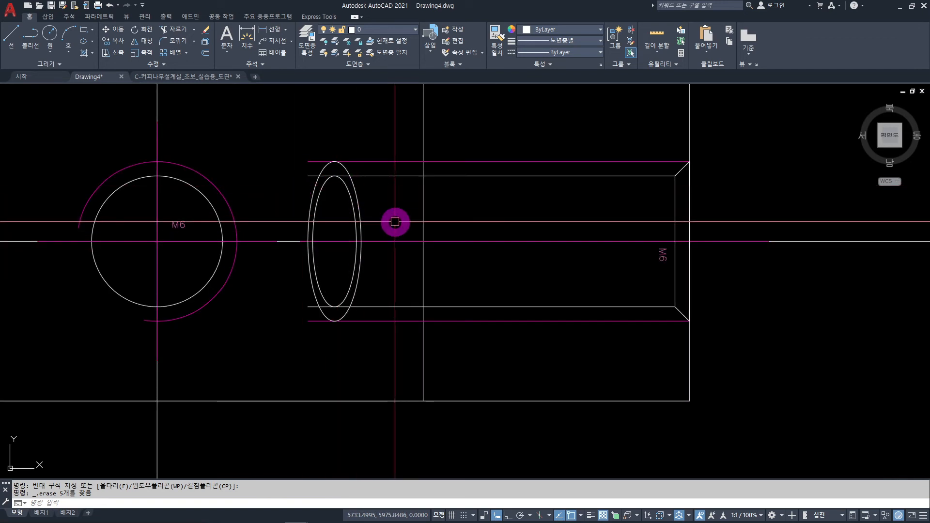
Trim the ends of the top view's thread lines and inner hole lines that extend left past the ellipses' upper and lower tangent points.
text(TR)
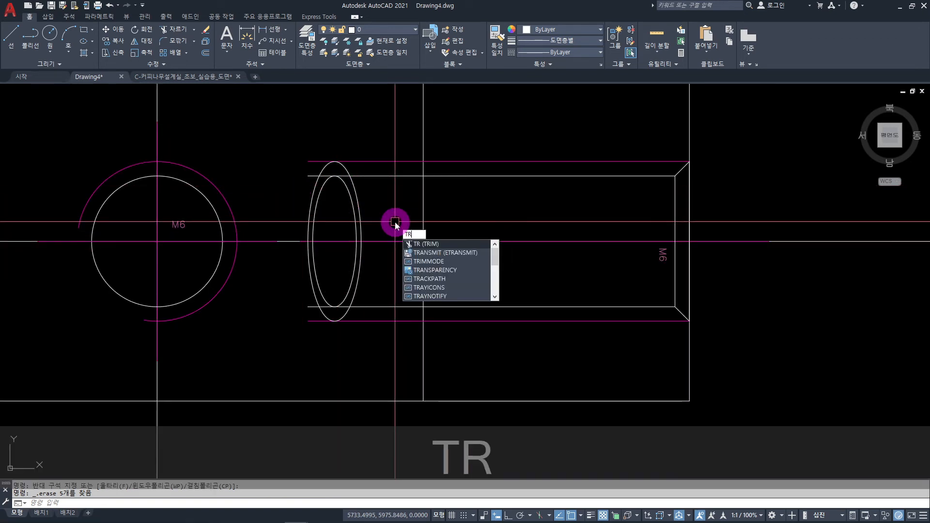
key(space)
scroll(311, 172, up, 4)
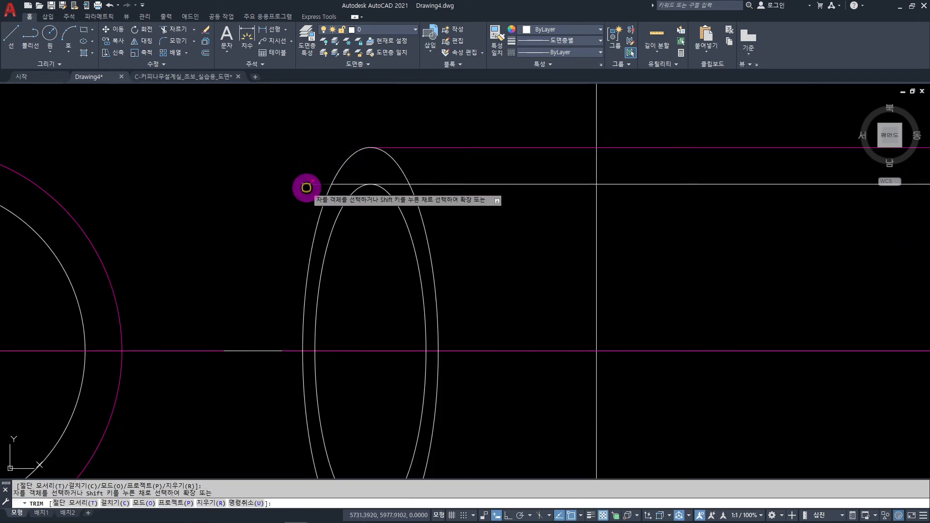
click(308, 189)
scroll(311, 184, up, 5)
key(space)
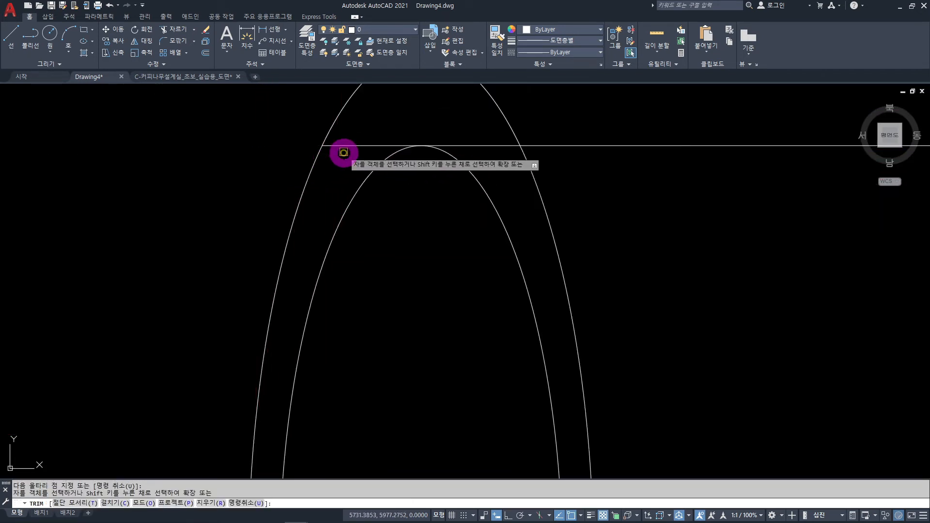
scroll(402, 293, down, 3)
middle_drag(409, 320, 358, 120)
scroll(312, 282, up, 2)
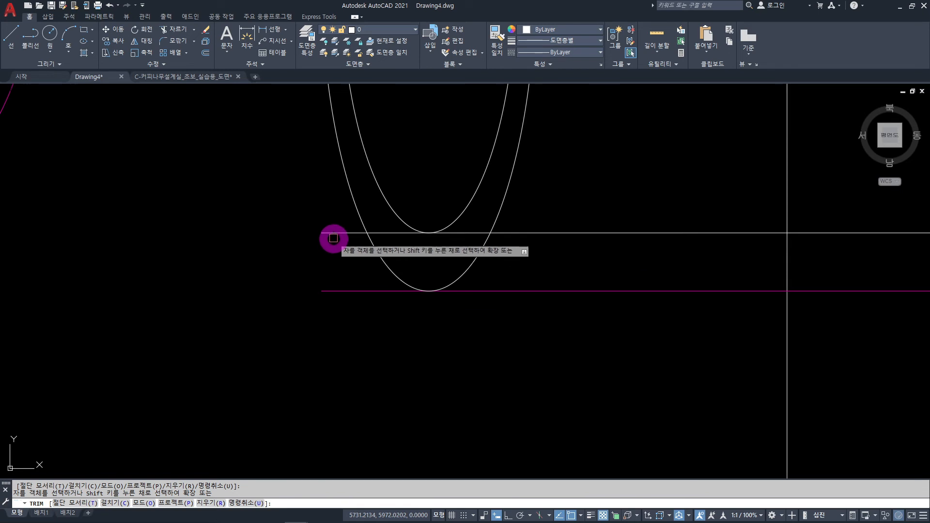
click(386, 233)
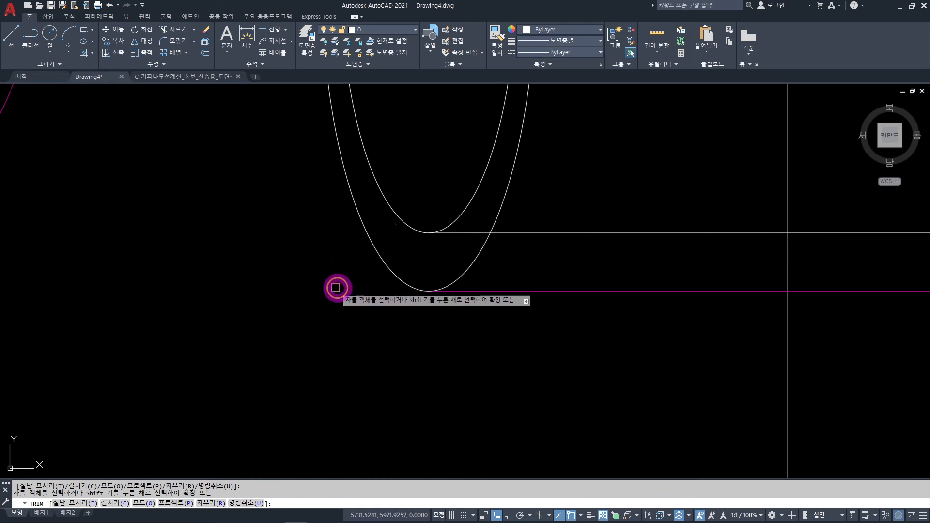
scroll(335, 288, down, 8)
scroll(557, 358, down, 4)
middle_drag(547, 380, 453, 338)
key(Escape)
Erase the long horizontal and vertical construction lines crossing at the top view's tapped hole circle.
click(638, 222)
click(339, 271)
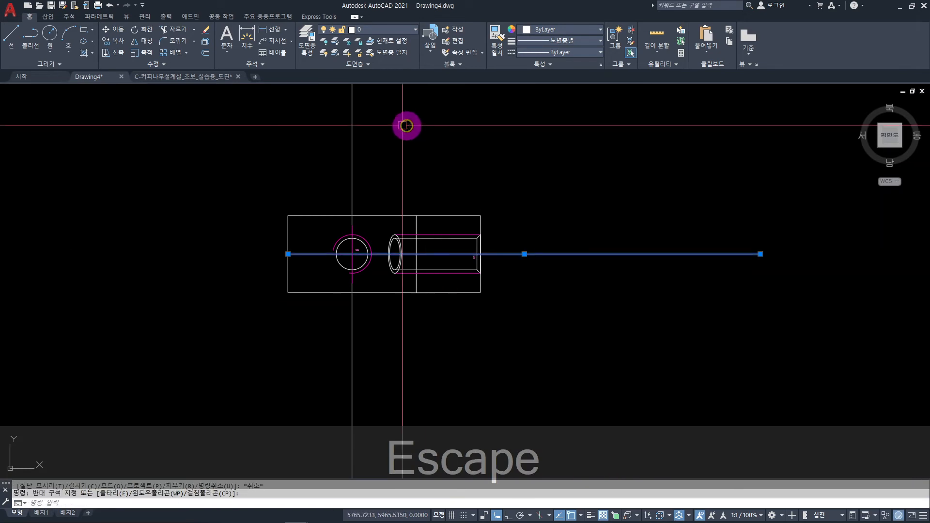
key(Delete)
Inspect the top view's tapped hole and ellipses against the upper tapped hole on the front view's sloped face.
middle_drag(214, 311, 196, 236)
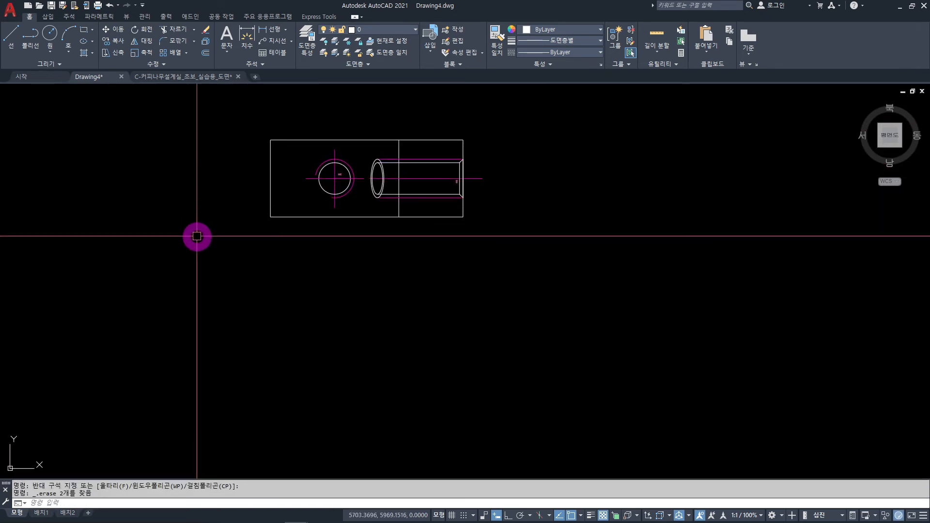
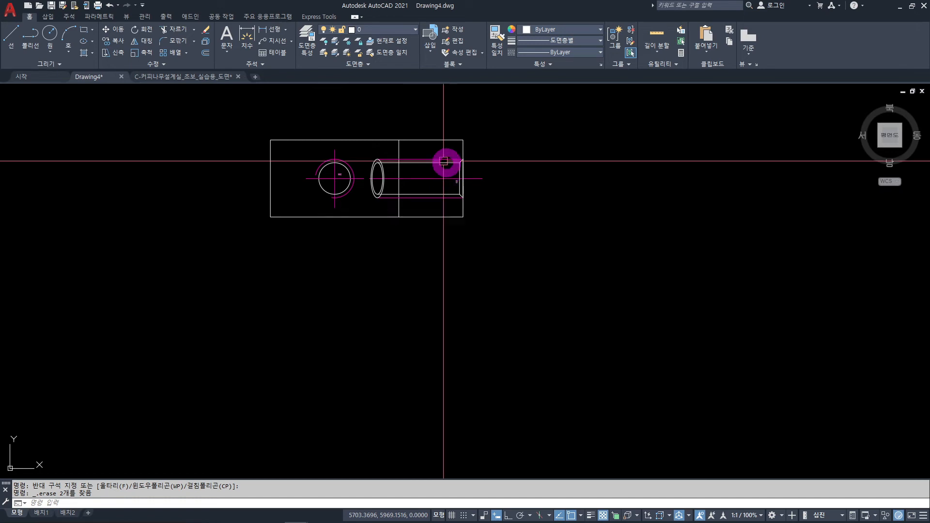
scroll(436, 159, up, 4)
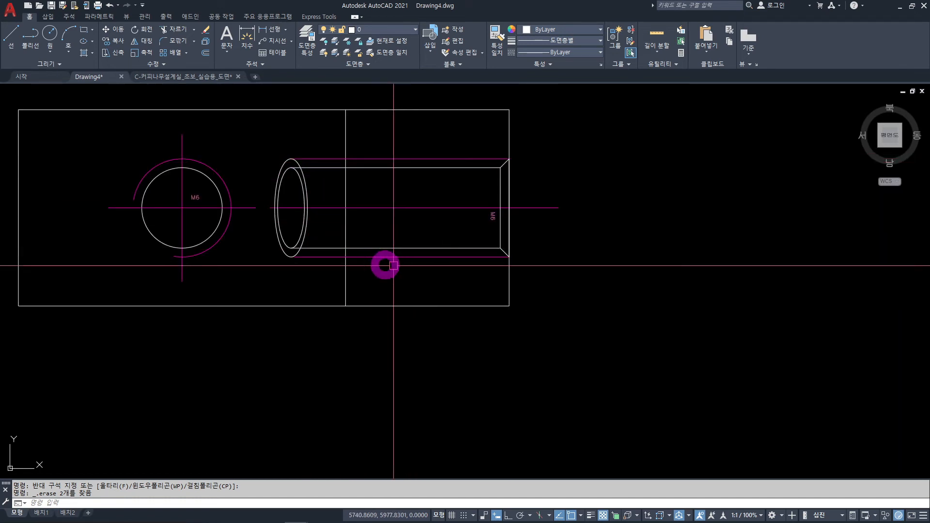
scroll(418, 256, down, 5)
scroll(416, 301, up, 5)
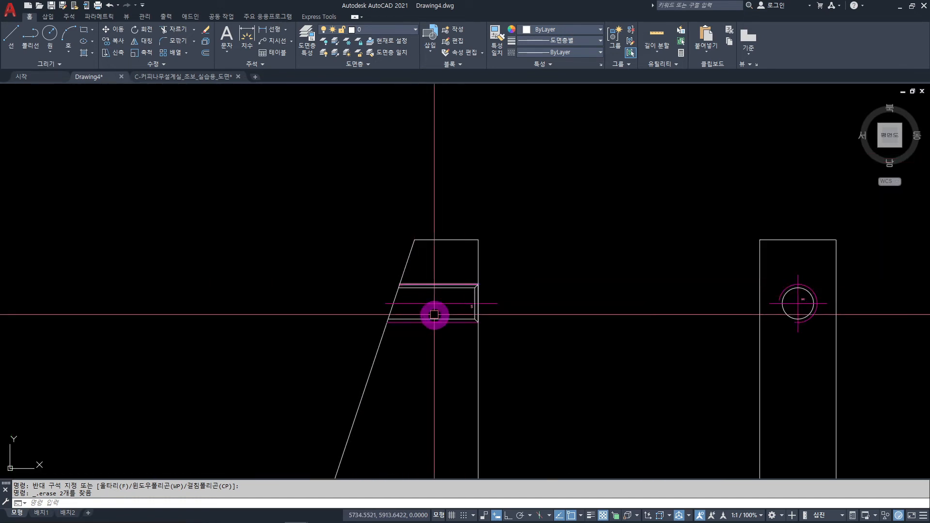
scroll(410, 318, up, 6)
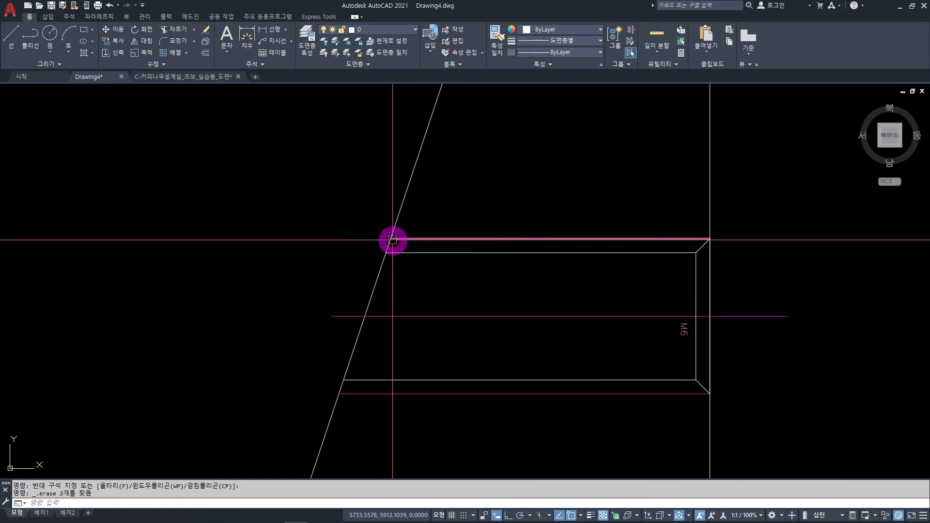
scroll(350, 232, down, 8)
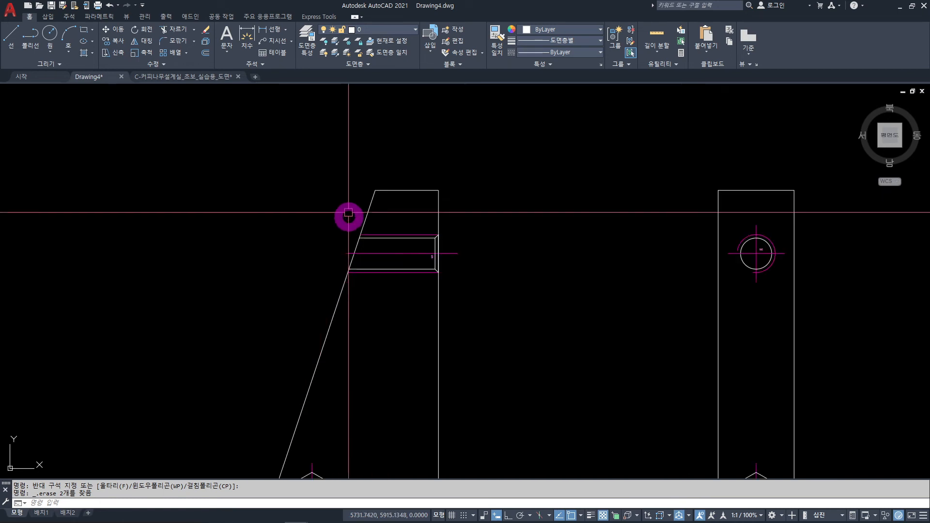
scroll(364, 325, down, 2)
scroll(314, 189, down, 2)
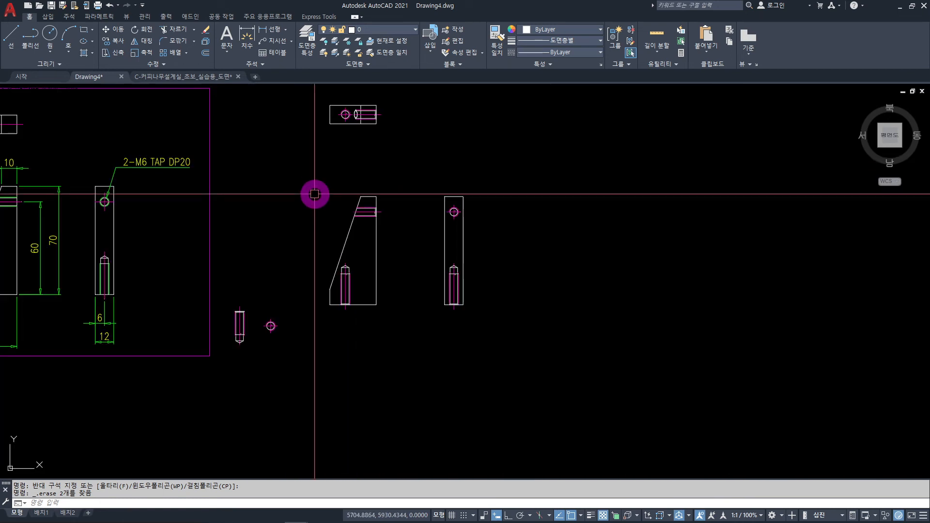
Erase the spare M6 tapped hole side profile and circle symbol lying below and left of the redrawn front view.
scroll(298, 357, up, 4)
click(374, 155)
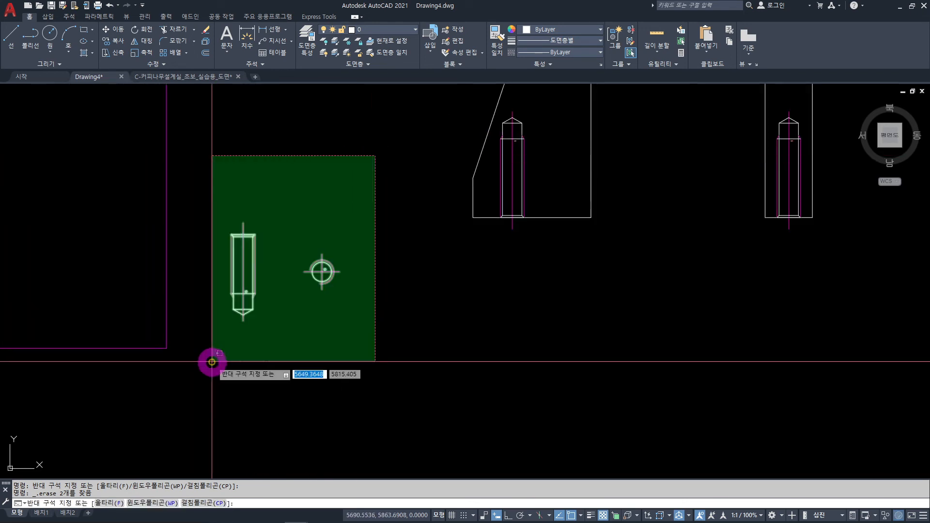
click(214, 357)
key(Delete)
scroll(281, 319, down, 4)
middle_drag(348, 311, 319, 373)
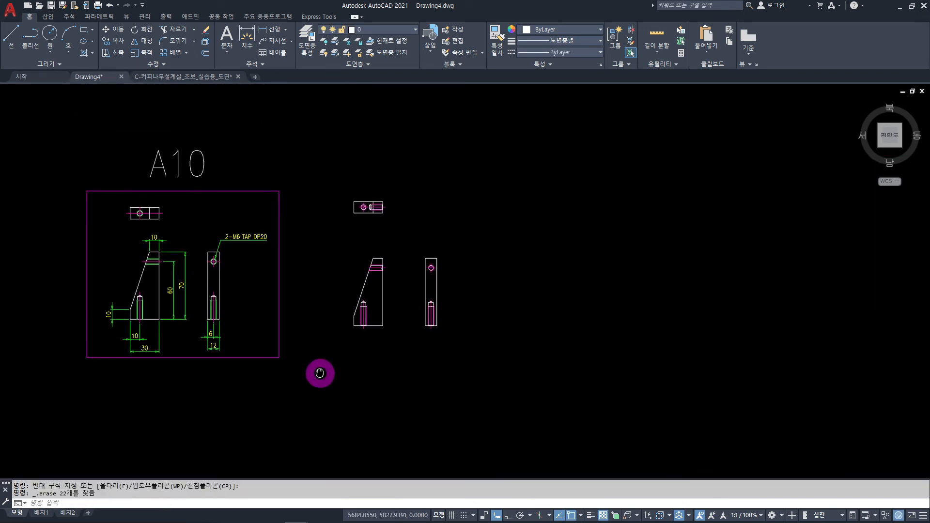
click(333, 395)
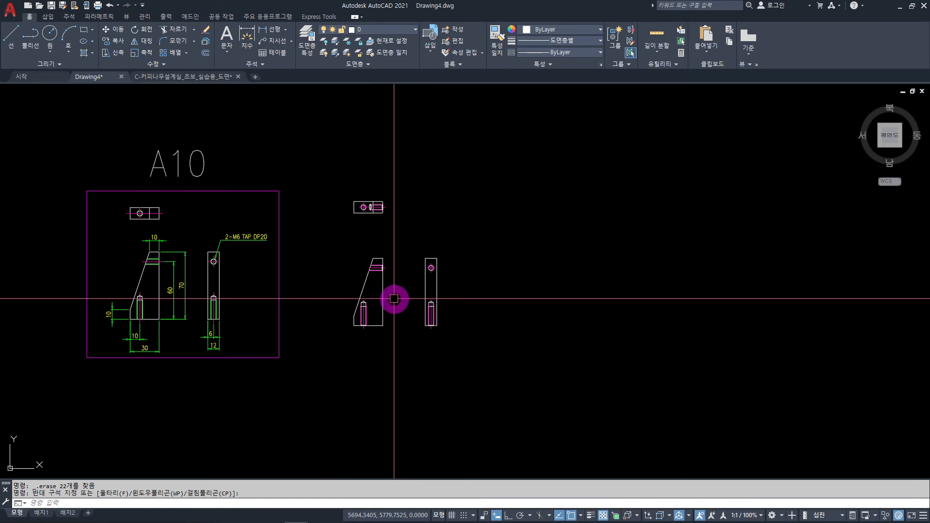
Move the side view horizontally to the right with ortho mode on, widening the gap to the front view.
click(442, 225)
click(411, 354)
text(m)
key(space)
click(426, 362)
key(F8)
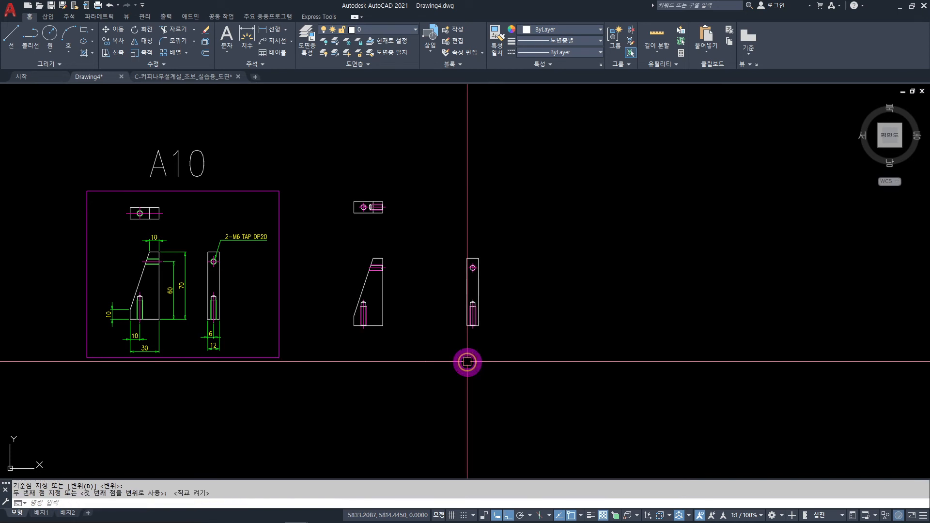
click(454, 394)
click(435, 385)
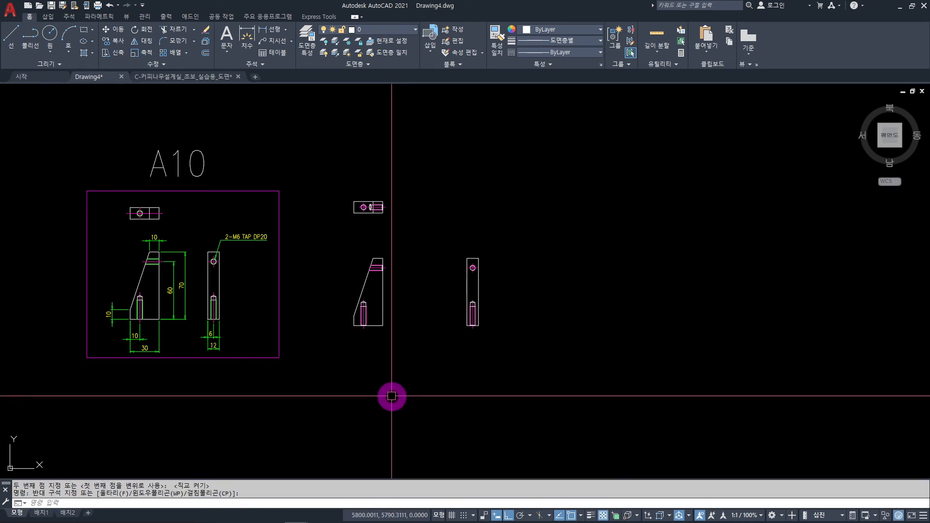
Add a horizontal linear dimension below the front view from its lower-left corner to the lower tapped hole's centre line.
middle_drag(178, 378, 264, 342)
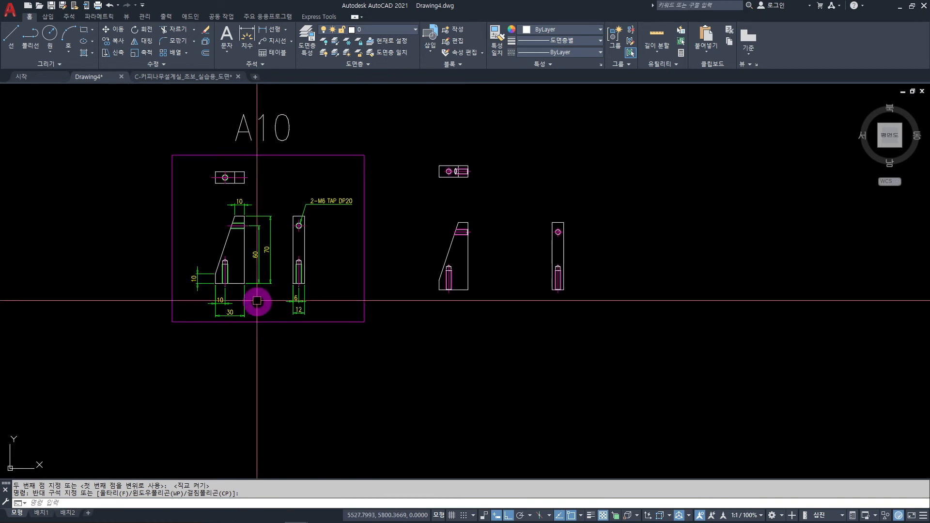
scroll(279, 260, up, 2)
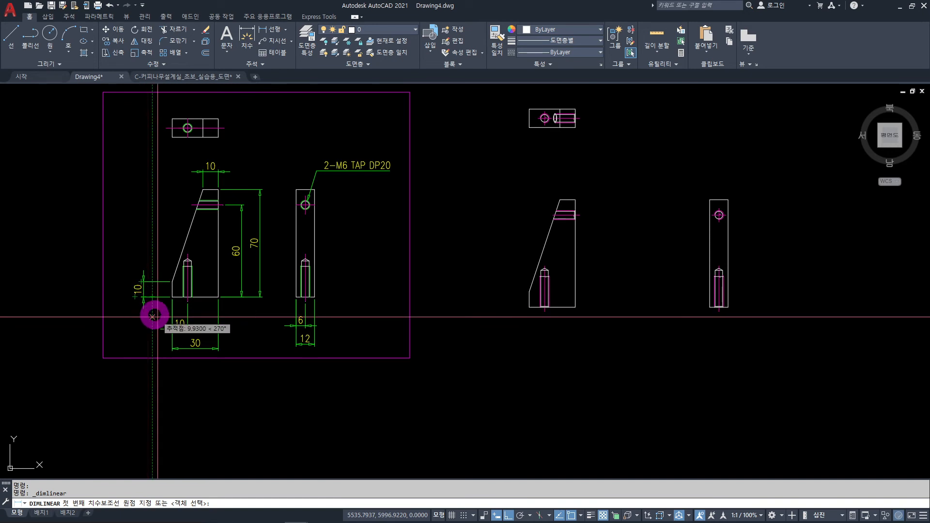
scroll(537, 334, up, 2)
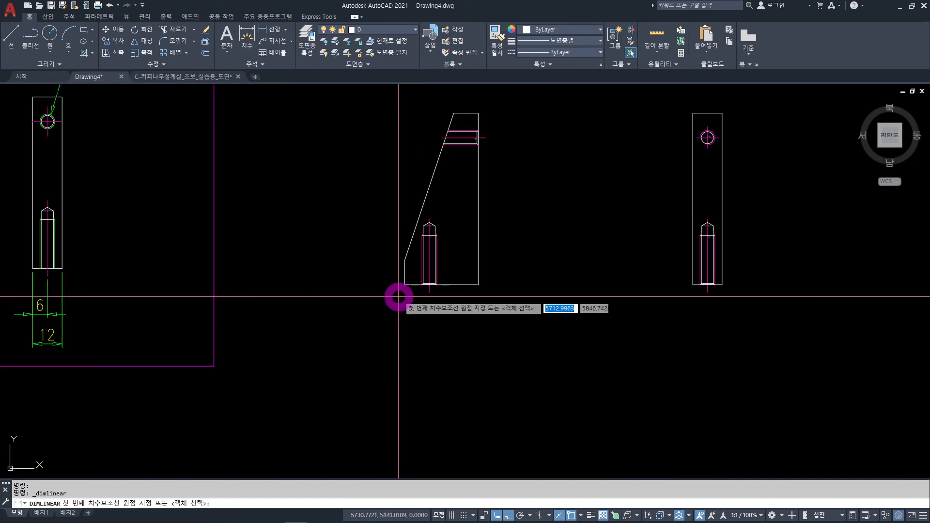
click(418, 326)
Dimension the front view's overall bottom width, placing the dimension line below the hole position dimension.
key(space)
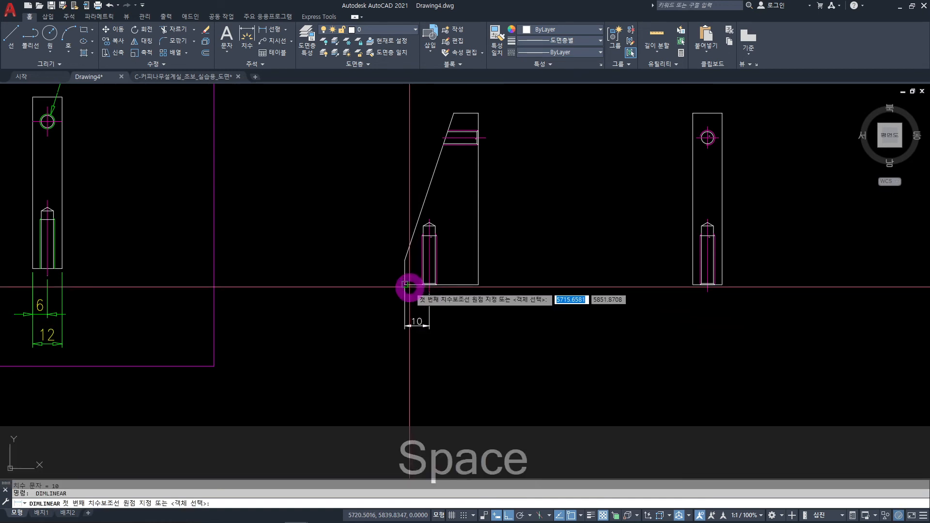
click(405, 284)
click(482, 284)
middle_drag(468, 335, 487, 289)
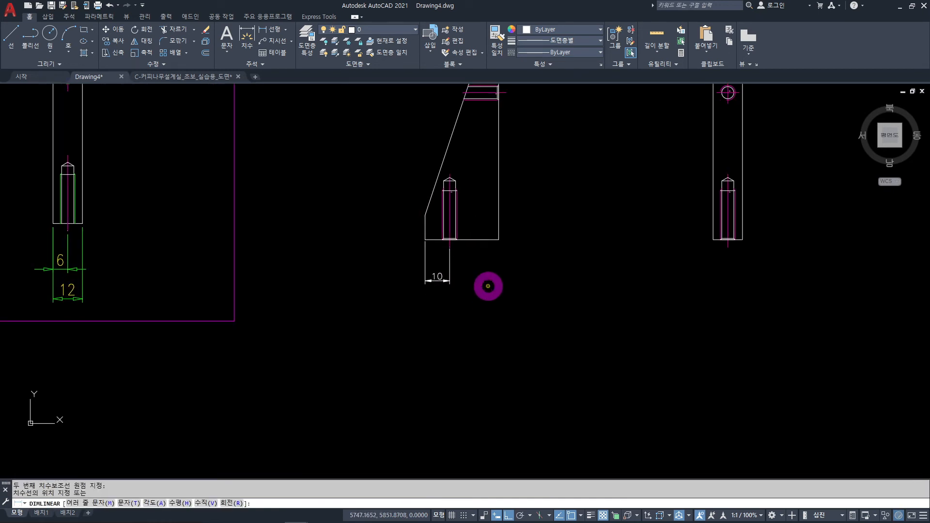
click(456, 307)
Dimension the height of the front view's short left edge, placing the vertical dimension to the left of the part.
scroll(413, 340, down, 2)
middle_drag(411, 343, 488, 343)
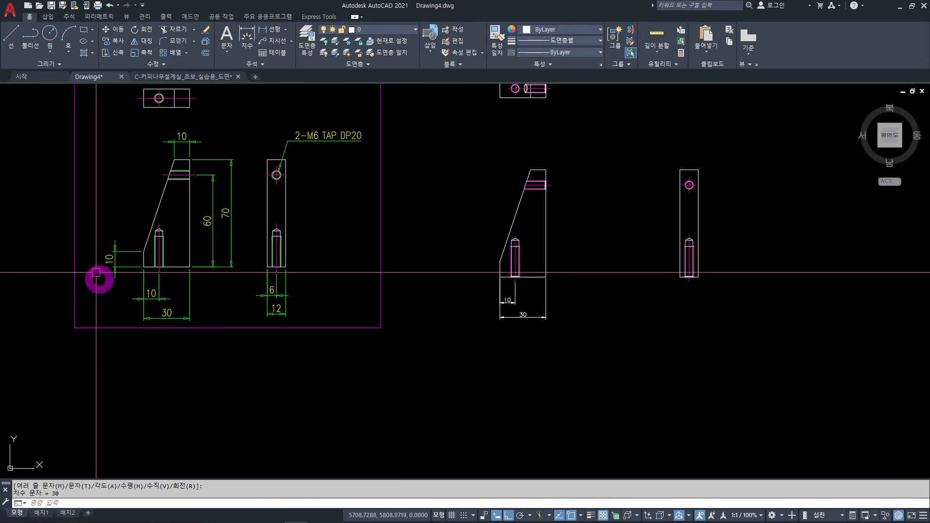
scroll(501, 269, up, 4)
key(space)
click(515, 235)
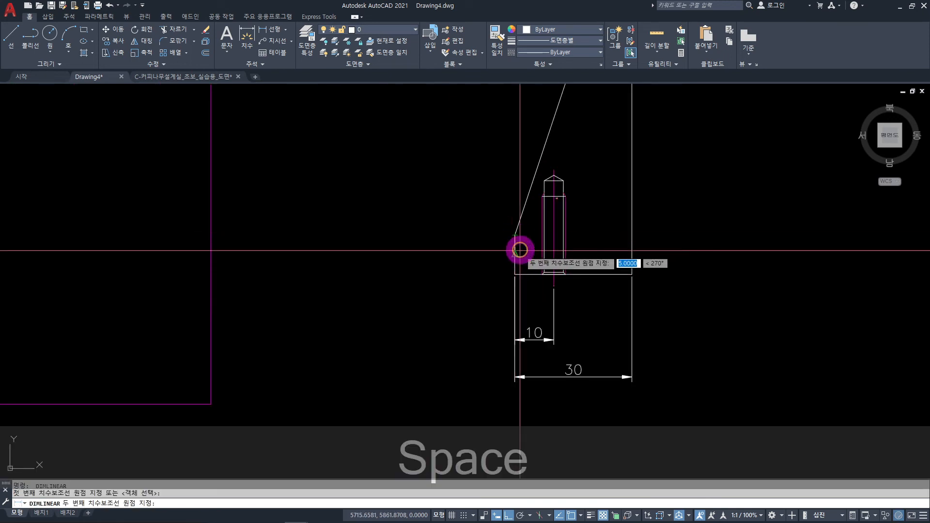
scroll(515, 274, down, 1)
click(504, 272)
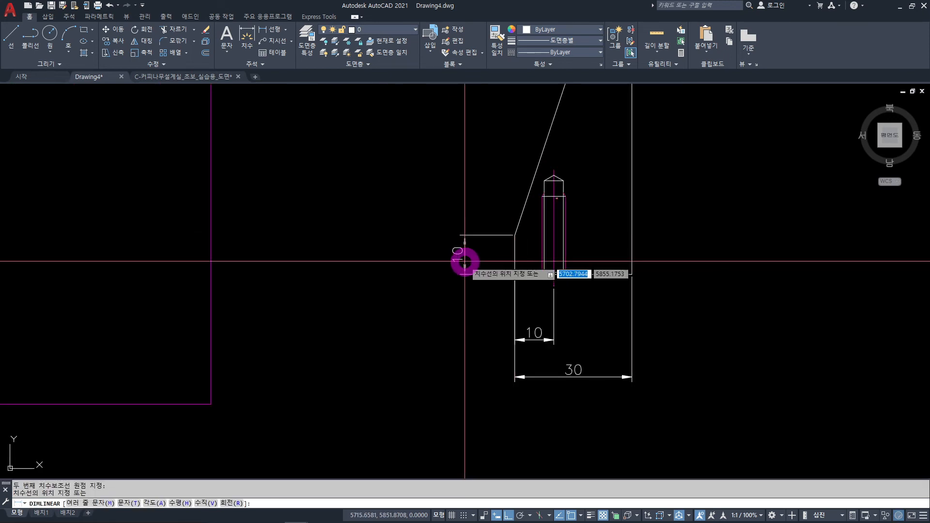
click(462, 261)
Add a vertical linear dimension to the right of the front view from the upper tapped hole's centre line to the lower-right corner.
scroll(460, 286, down, 5)
scroll(286, 251, up, 2)
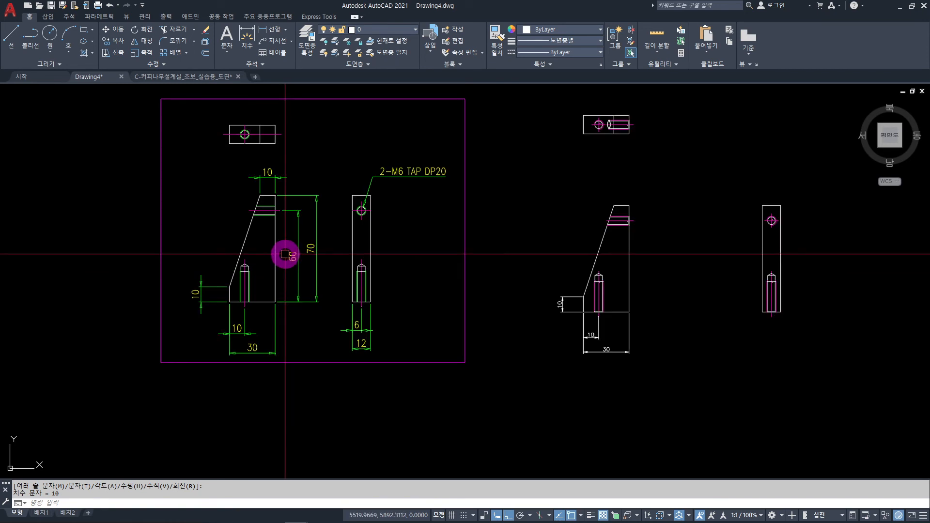
middle_drag(426, 267, 257, 257)
scroll(476, 247, up, 4)
key(space)
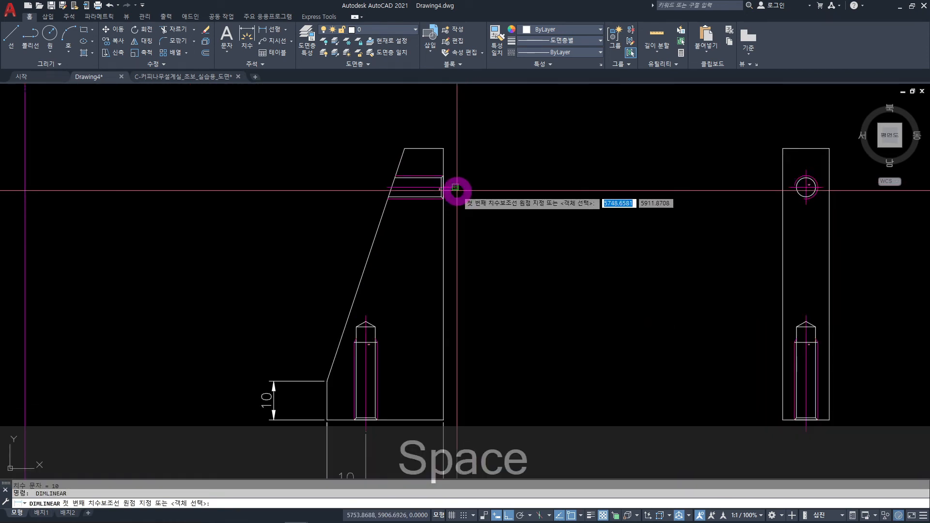
click(455, 187)
click(444, 420)
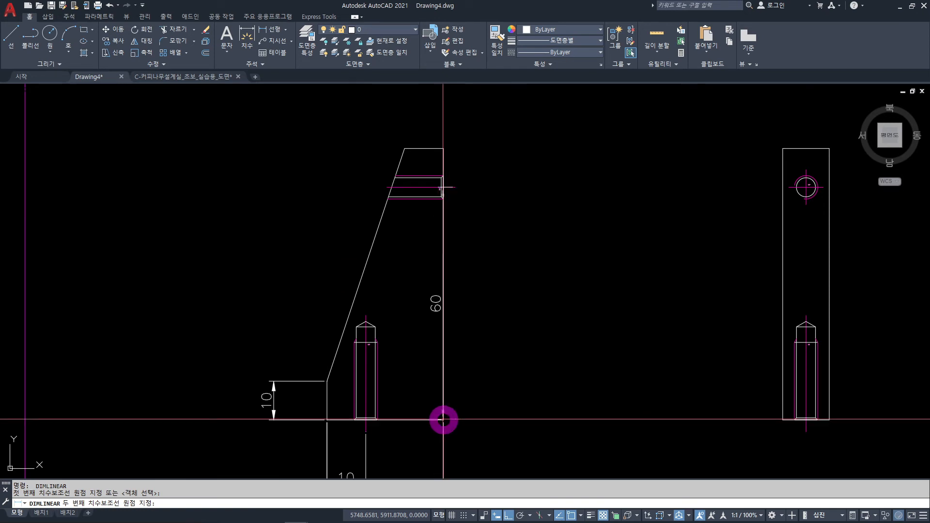
click(504, 367)
Dimension the front view's overall height, placing the dimension line outside the upper hole's height dimension.
key(space)
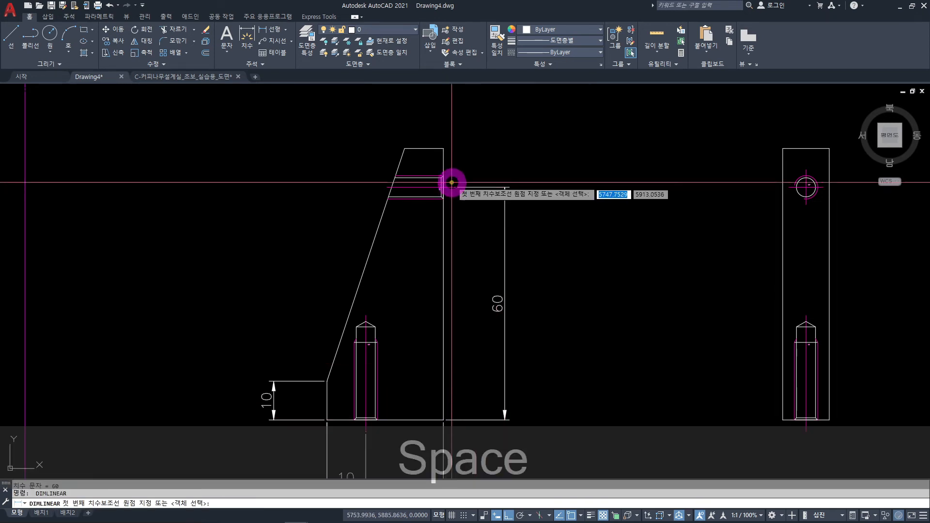
click(443, 149)
click(444, 420)
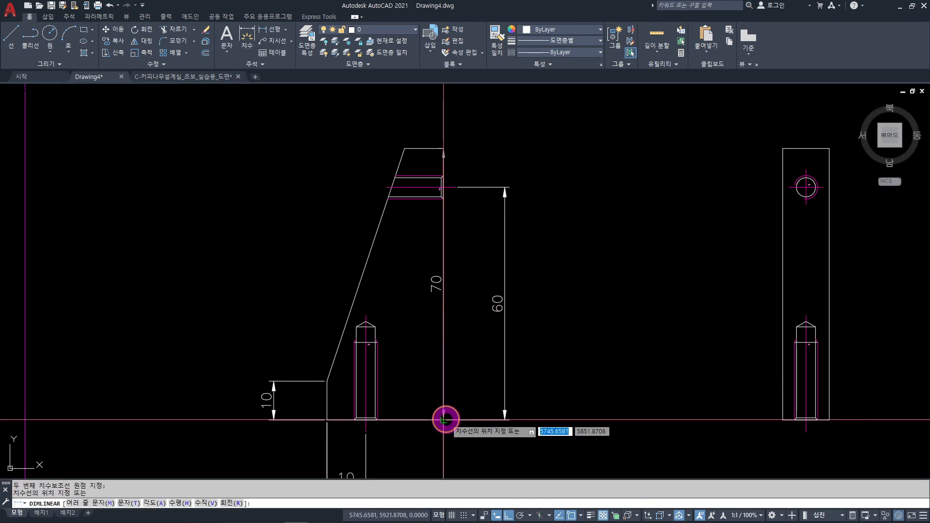
click(538, 350)
scroll(538, 350, down, 4)
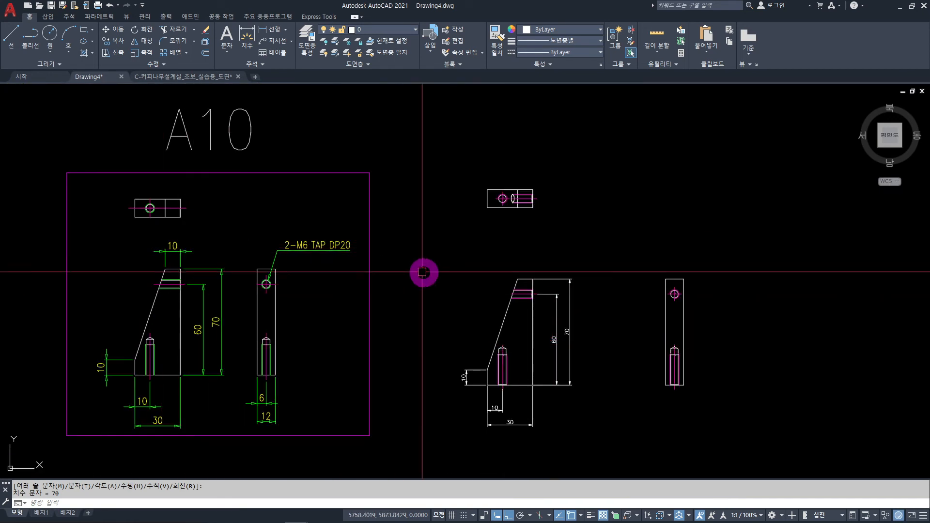
Dimension the width of the front view's short top edge, placing the horizontal dimension above the part.
scroll(423, 272, up, 4)
scroll(411, 296, up, 2)
key(space)
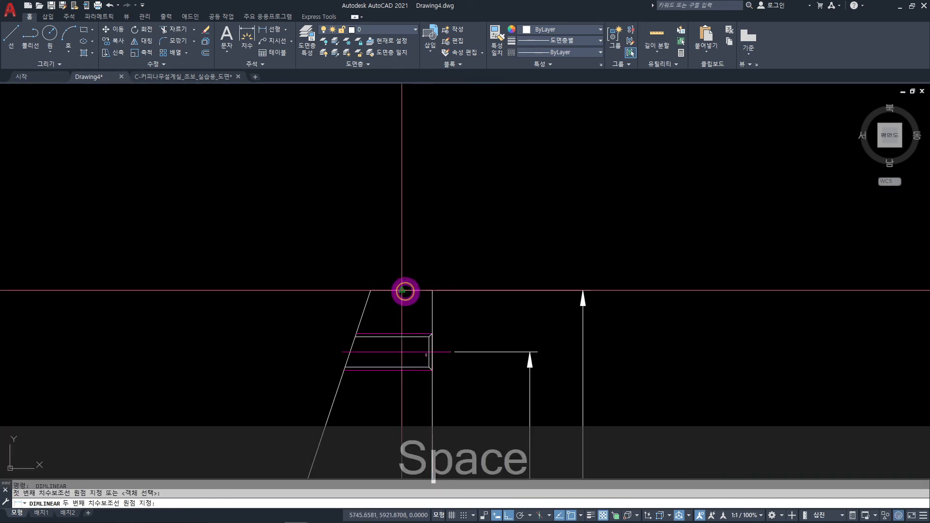
click(370, 291)
click(371, 291)
click(372, 201)
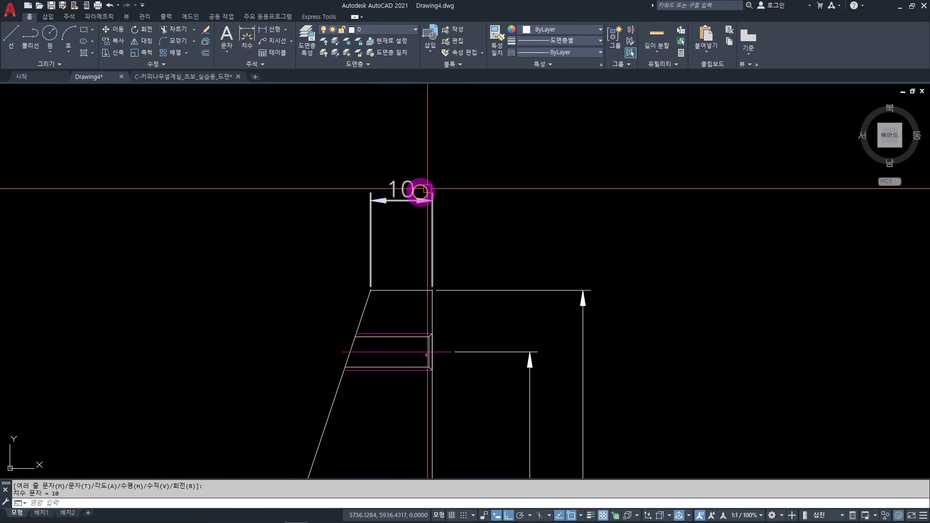
scroll(451, 195, down, 4)
scroll(511, 224, down, 3)
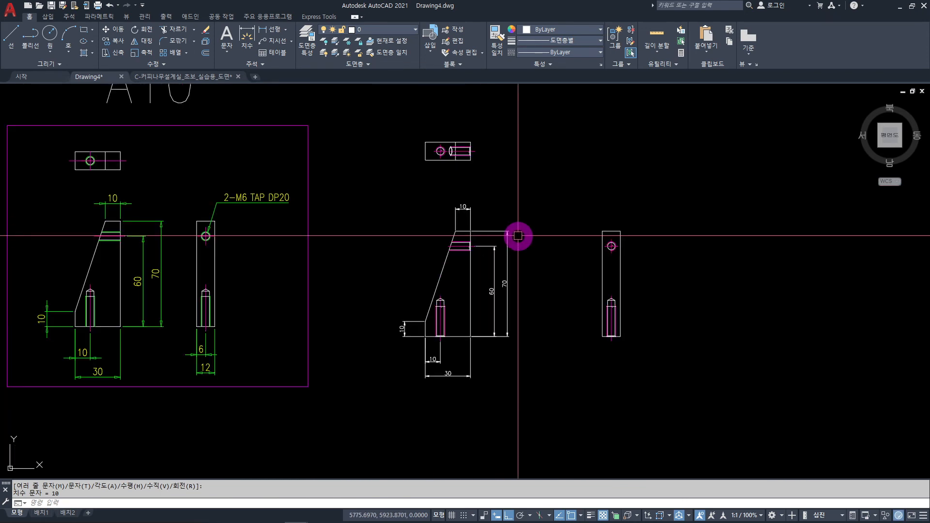
Add a horizontal linear dimension below the side view from the lower tapped hole's centre line to the lower-left corner.
mouse_move(644, 381)
middle_down()
mouse_move(630, 343)
mouse_move(502, 331)
middle_up()
scroll(502, 330, up, 5)
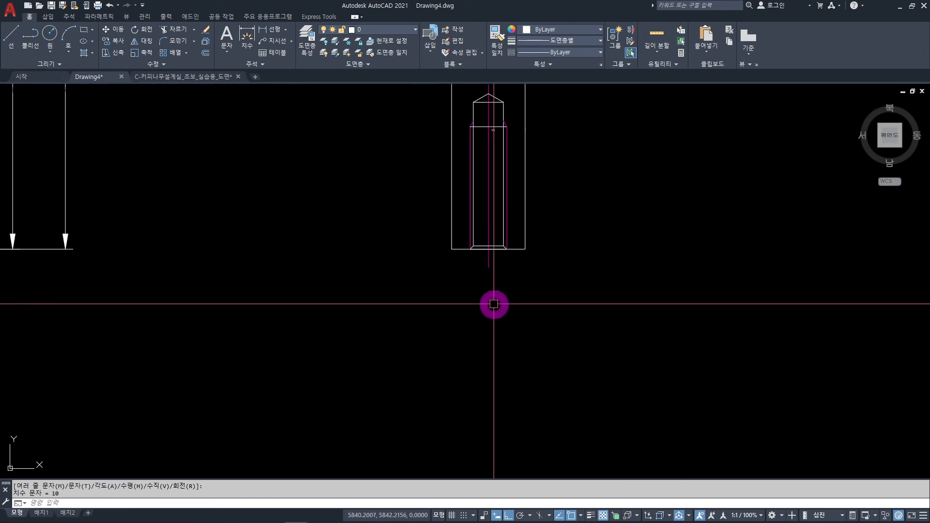
key(space)
click(489, 267)
click(451, 249)
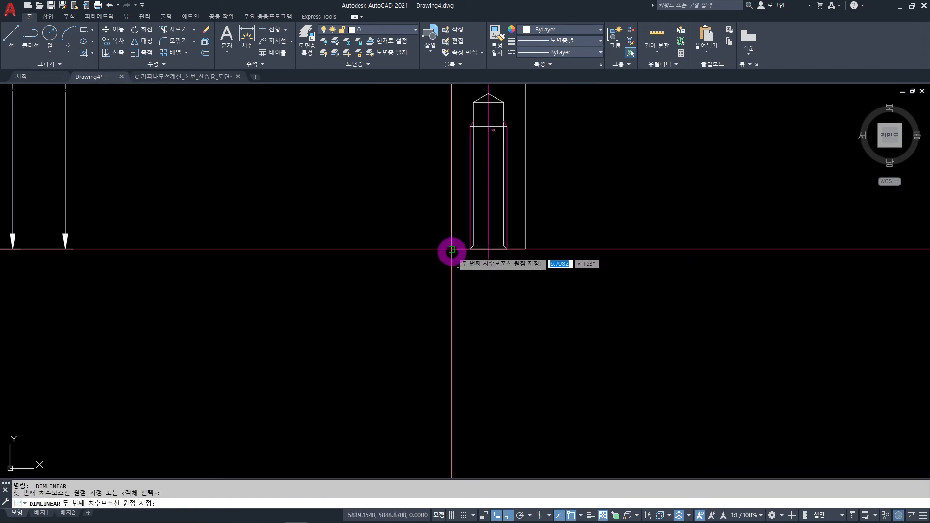
scroll(442, 281, down, 5)
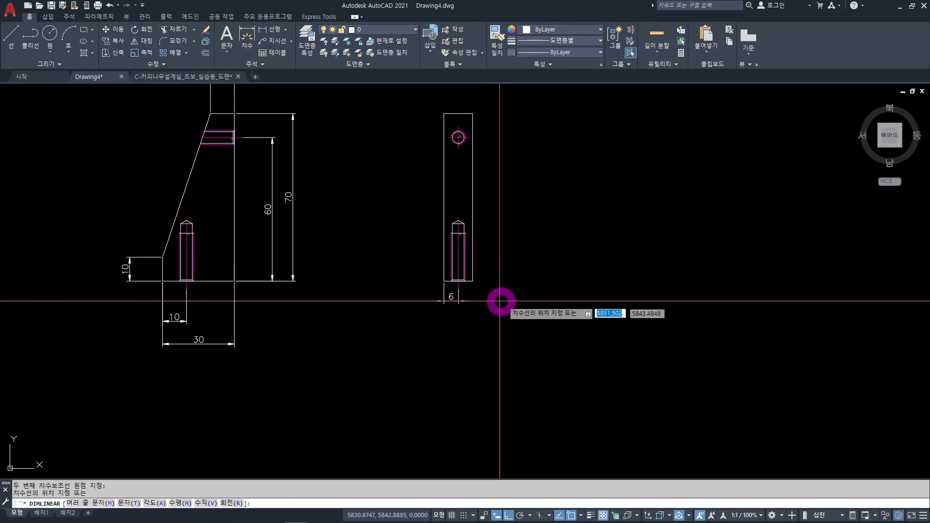
click(439, 300)
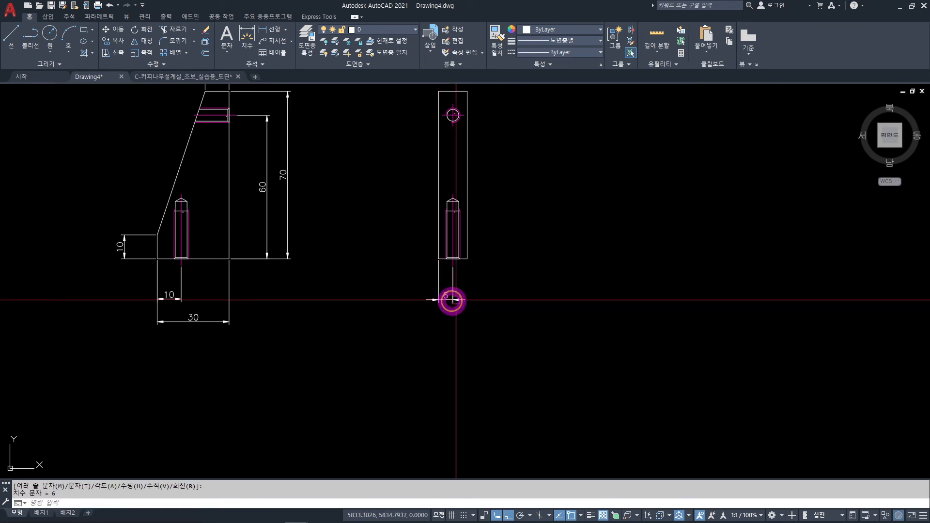
Dimension the side view's overall bottom width, placing the dimension line below the hole position dimension.
scroll(476, 271, up, 4)
key(space)
click(454, 234)
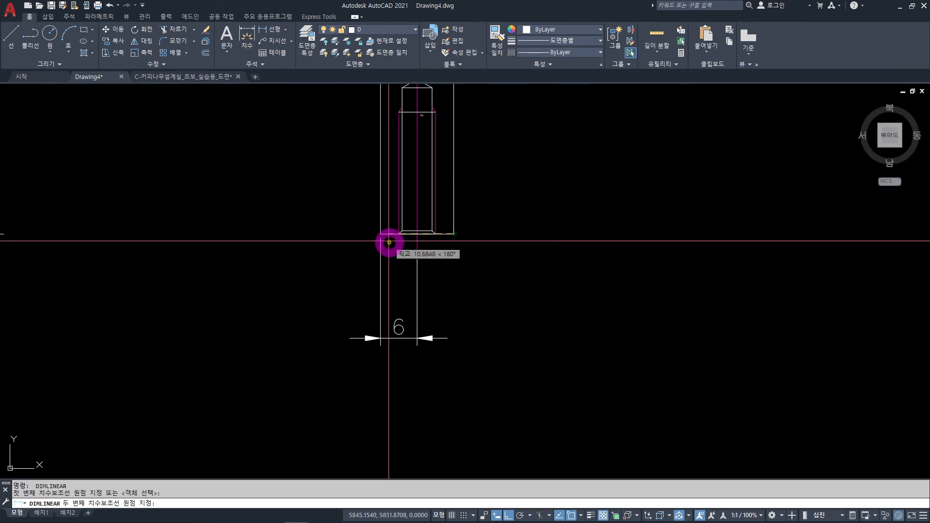
click(381, 234)
scroll(357, 270, down, 5)
scroll(415, 254, up, 3)
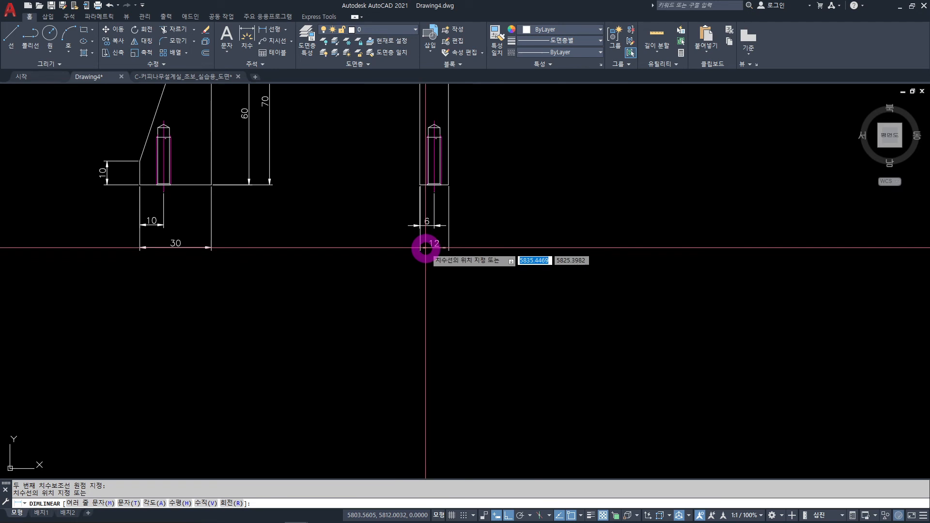
click(425, 248)
scroll(491, 244, down, 4)
middle_drag(491, 245, 490, 245)
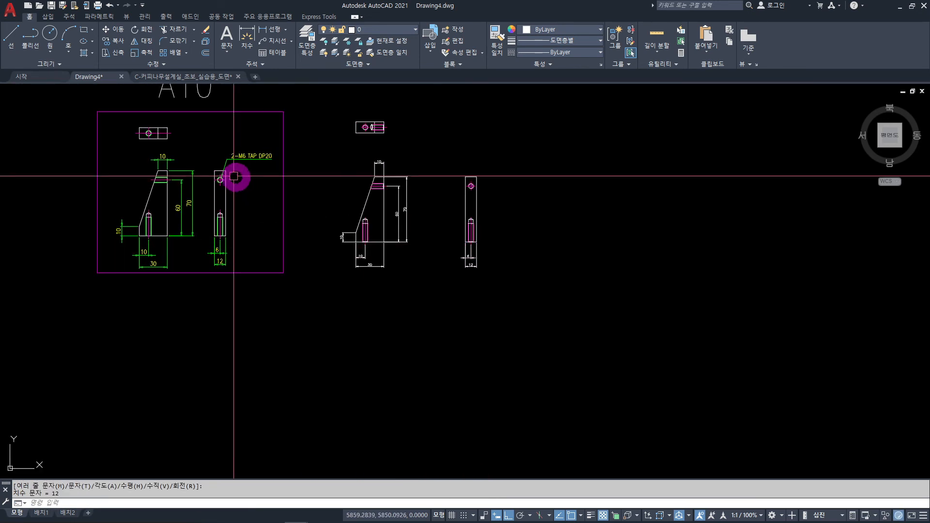
Move the side view with its dimensions about 41 mm horizontally to the left, closer to the front view.
scroll(255, 182, up, 4)
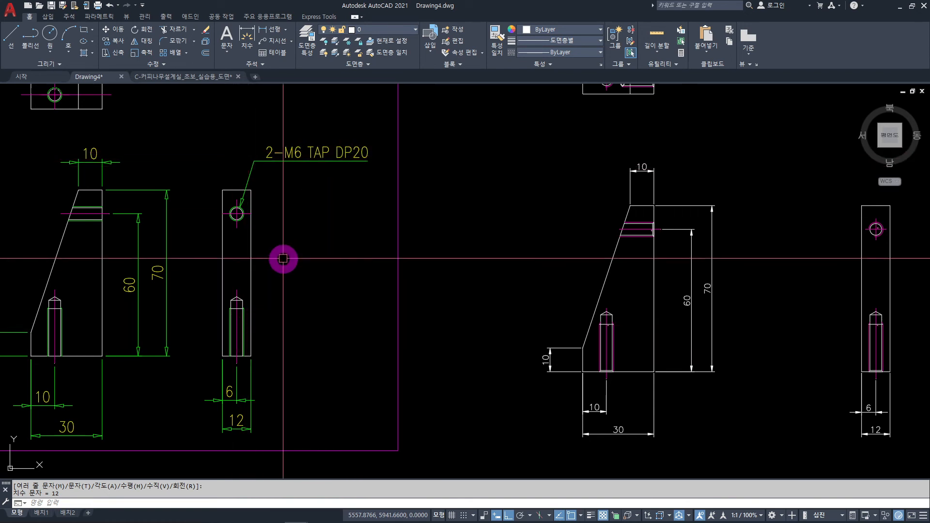
scroll(307, 249, down, 4)
mouse_move(478, 307)
middle_down()
mouse_move(441, 315)
mouse_move(384, 304)
middle_up()
scroll(404, 287, up, 2)
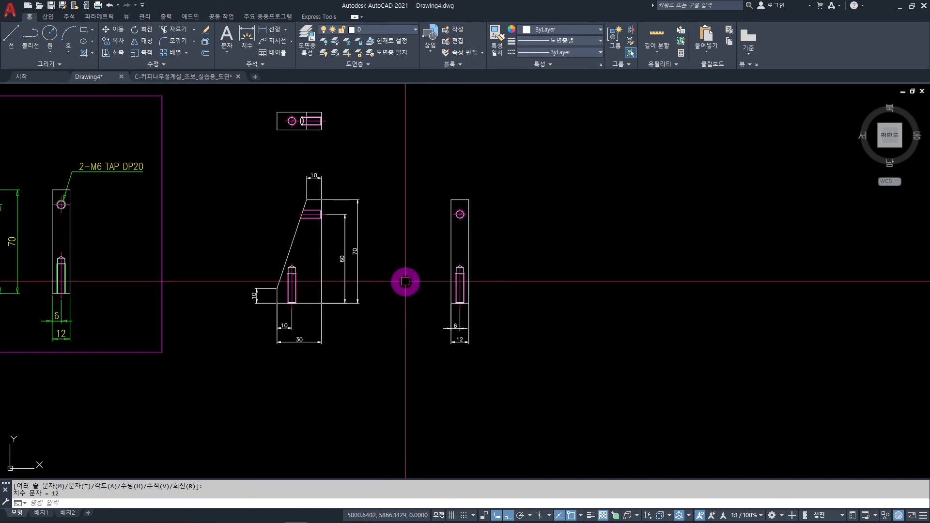
key(Escape)
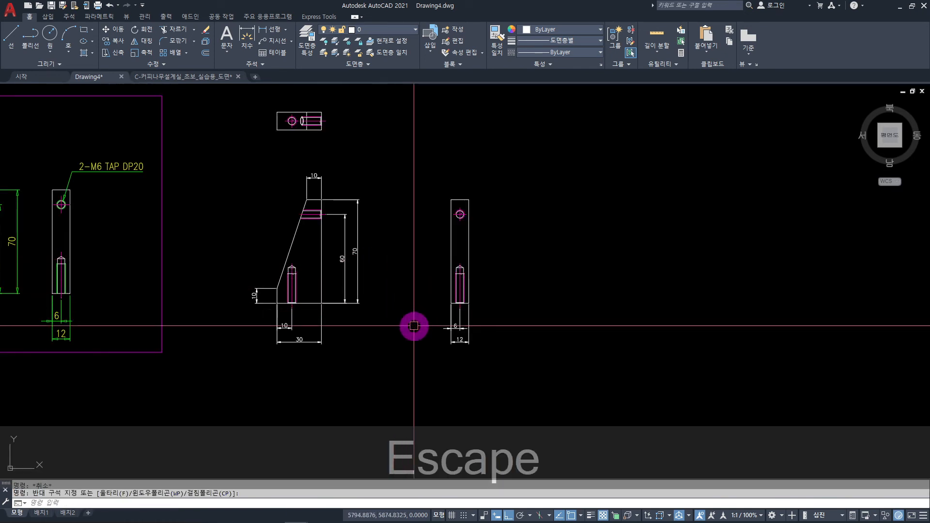
click(413, 325)
text(M)
key(space)
click(515, 156)
click(409, 373)
key(space)
click(464, 385)
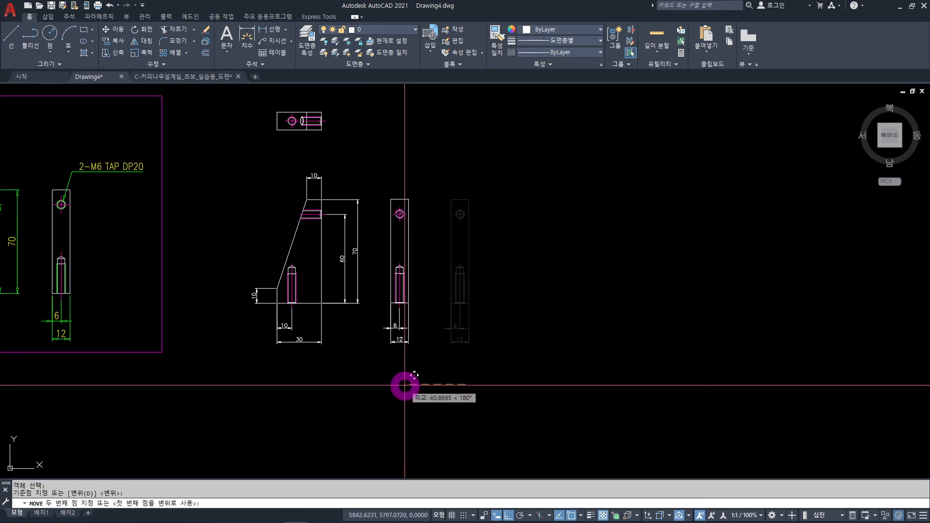
click(405, 385)
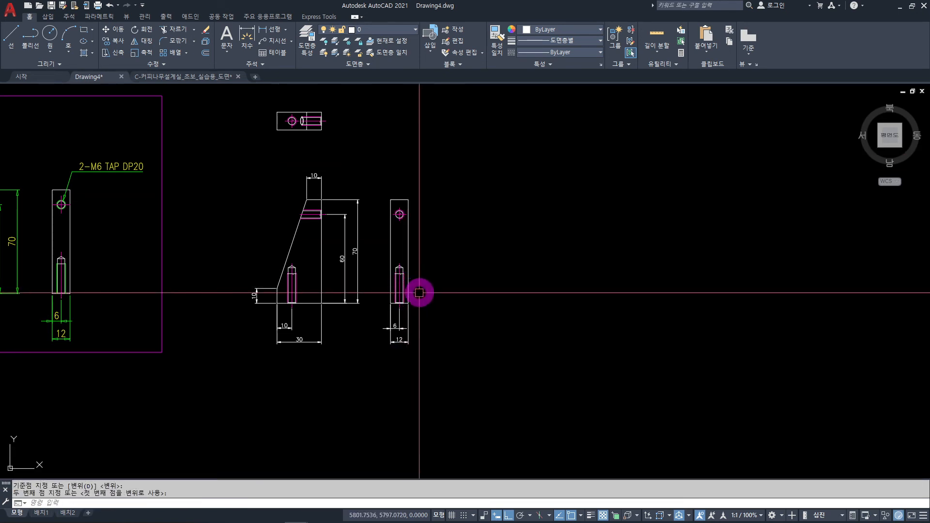
Place a multileader pointing at the lower tapped hole's right thread line in the side view, angled up to the right with ortho mode off.
scroll(420, 290, up, 2)
key(Escape)
scroll(326, 290, down, 2)
click(228, 184)
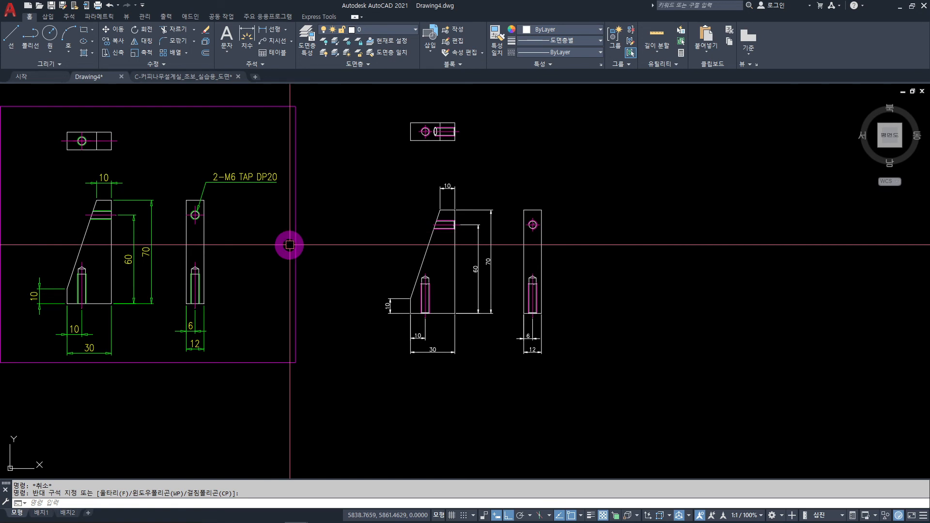
click(279, 49)
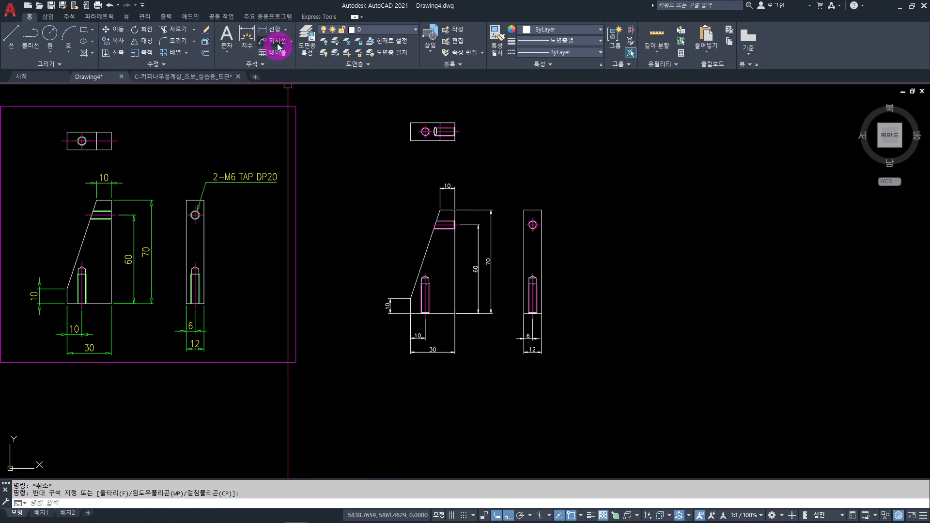
scroll(388, 238, up, 5)
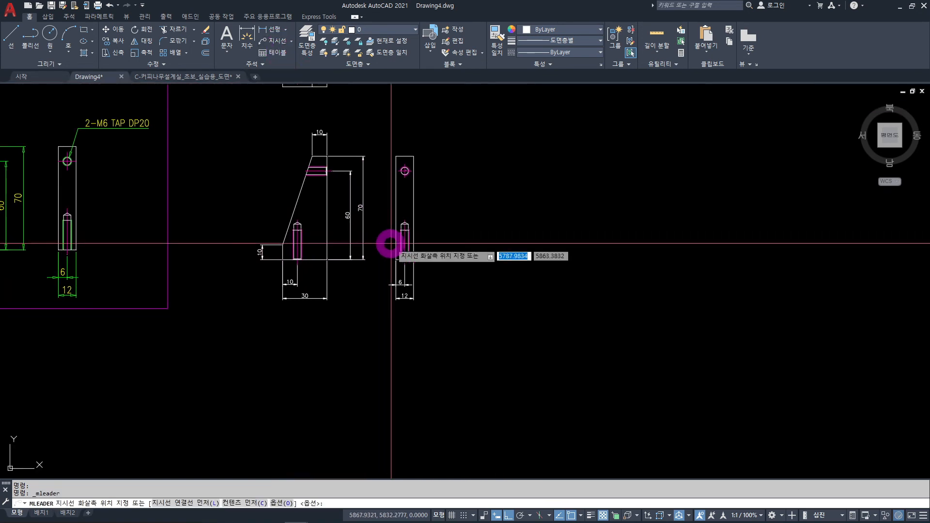
scroll(411, 249, up, 2)
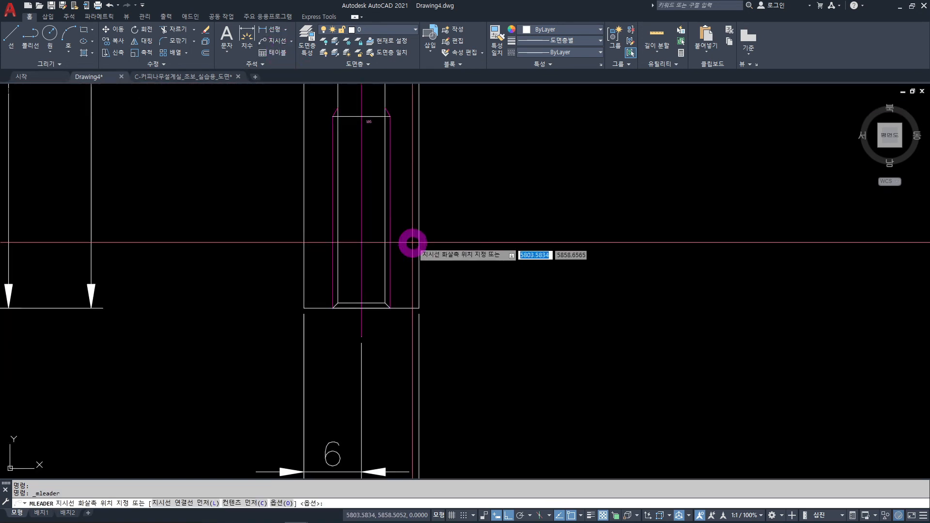
click(390, 212)
scroll(391, 211, down, 4)
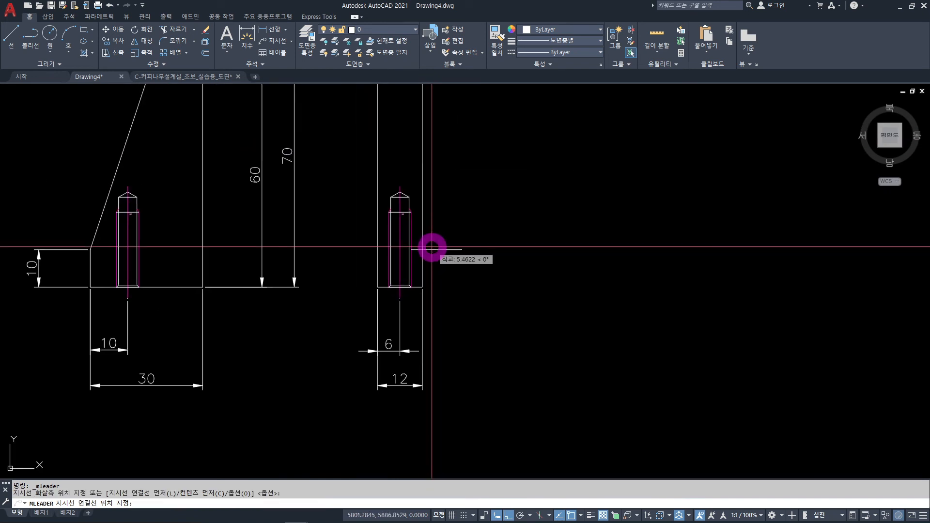
key(F8)
scroll(440, 227, down, 2)
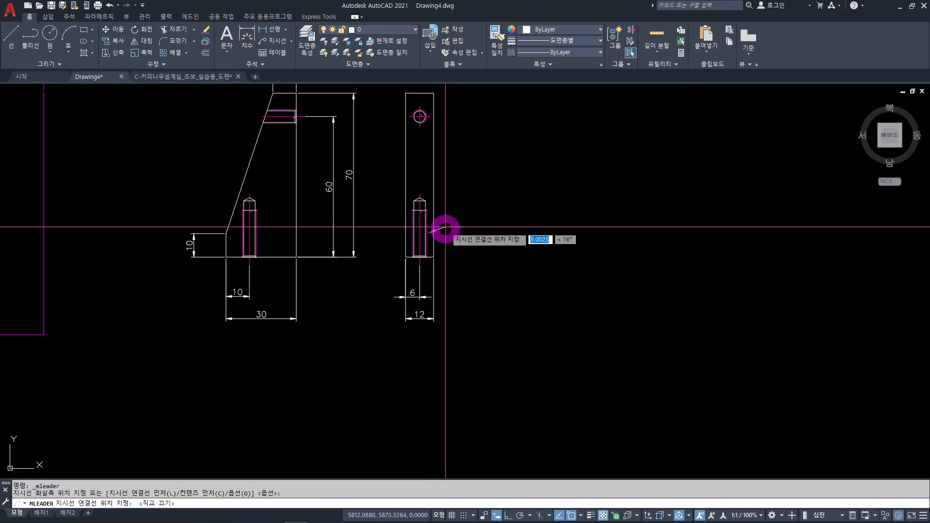
scroll(461, 190, down, 2)
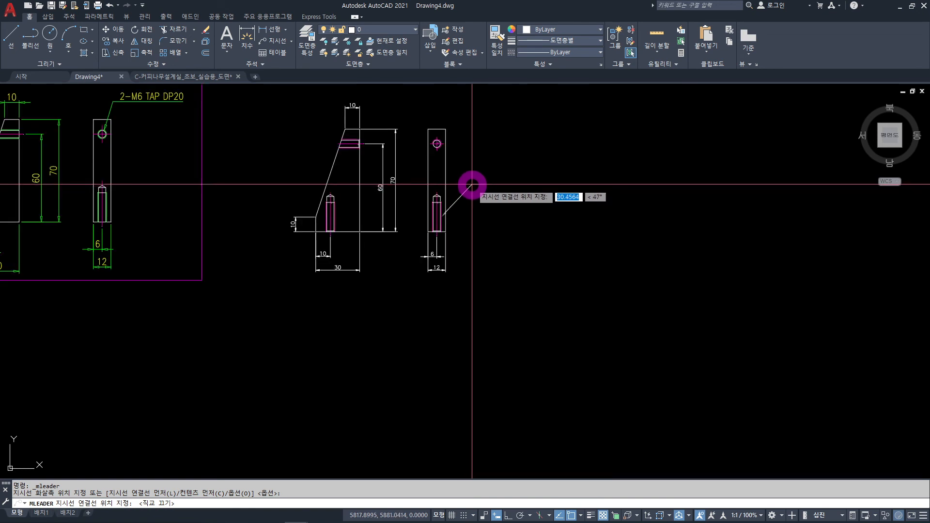
click(477, 181)
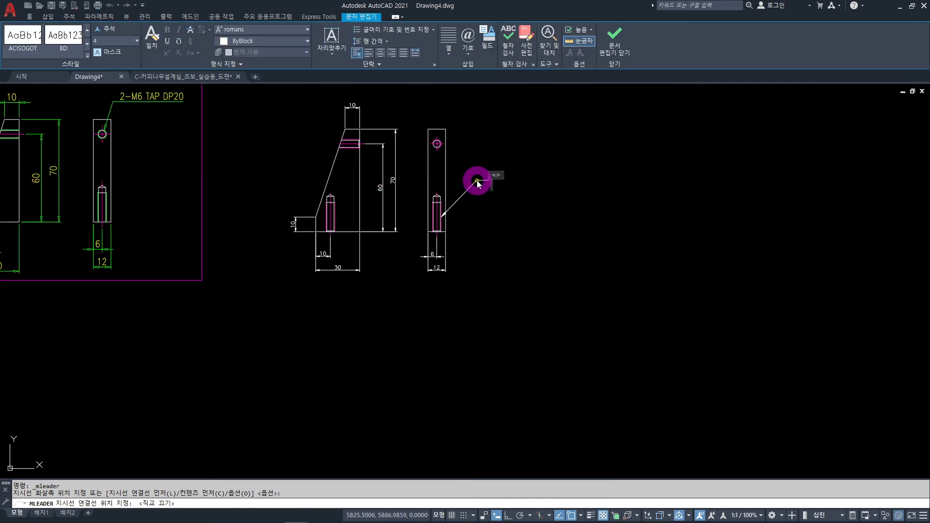
Enter "2-M6 TAP, DP:20" as the leader's annotation text and finish the text edit.
text(2-)
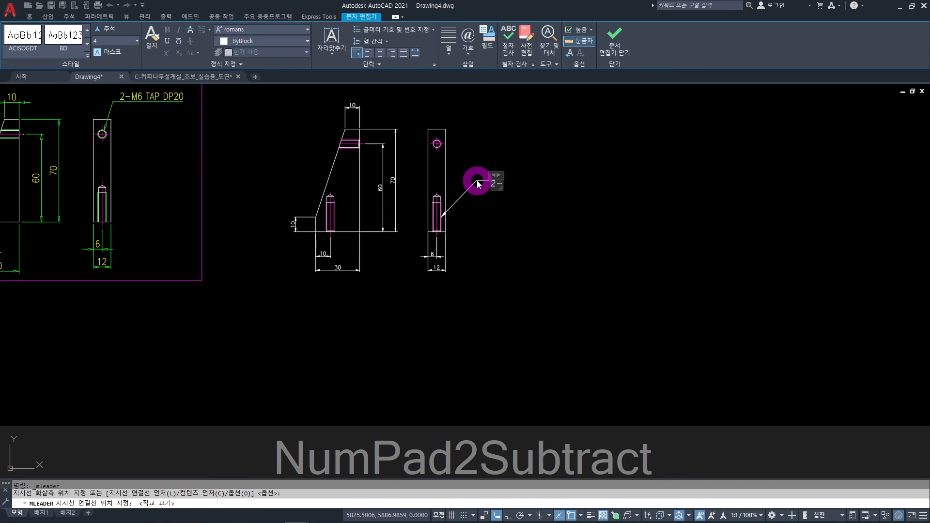
text(M6 TAP,)
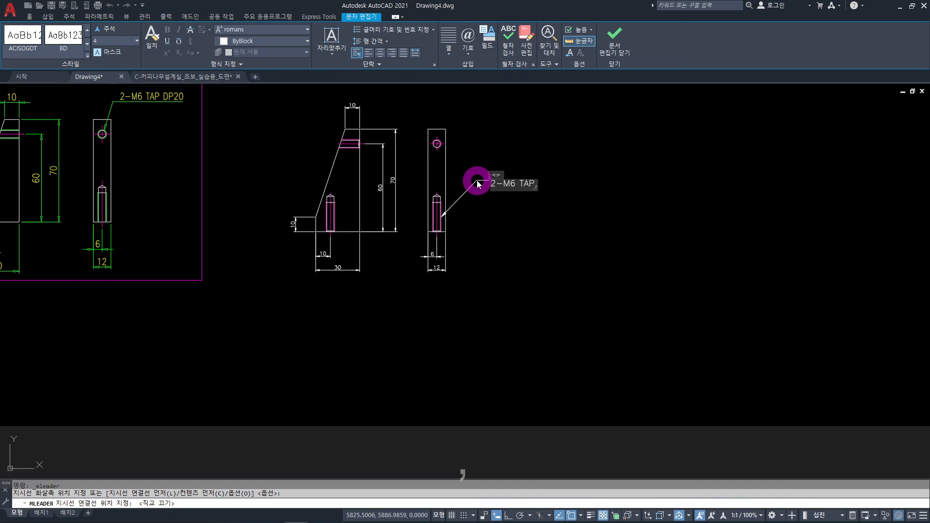
text(  DP:)
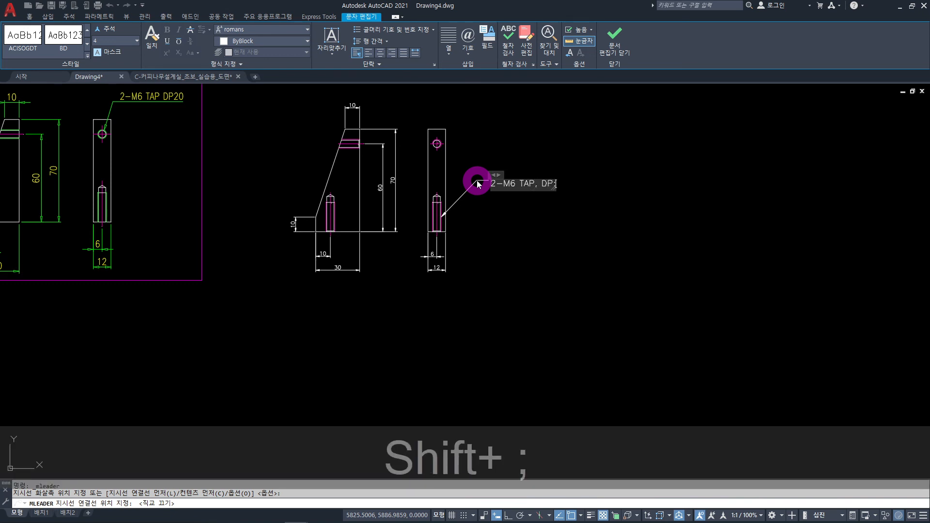
text(20)
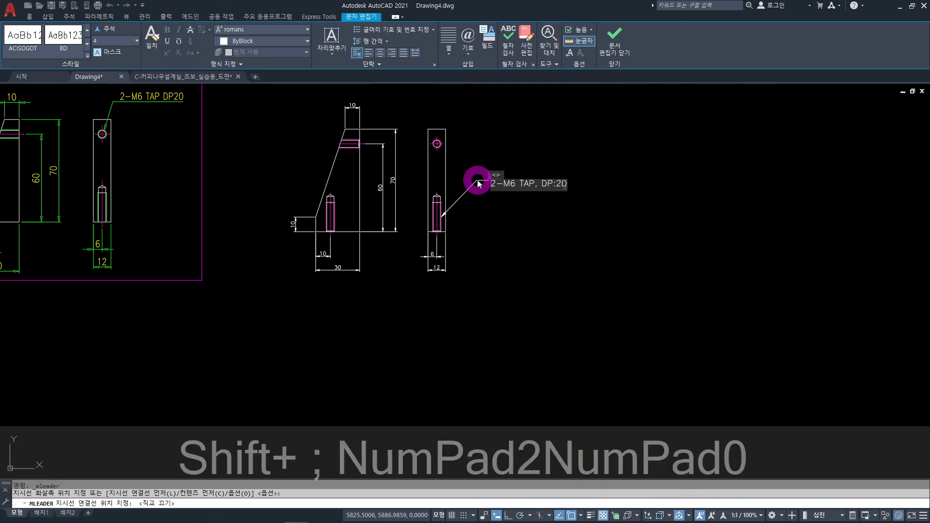
click(555, 146)
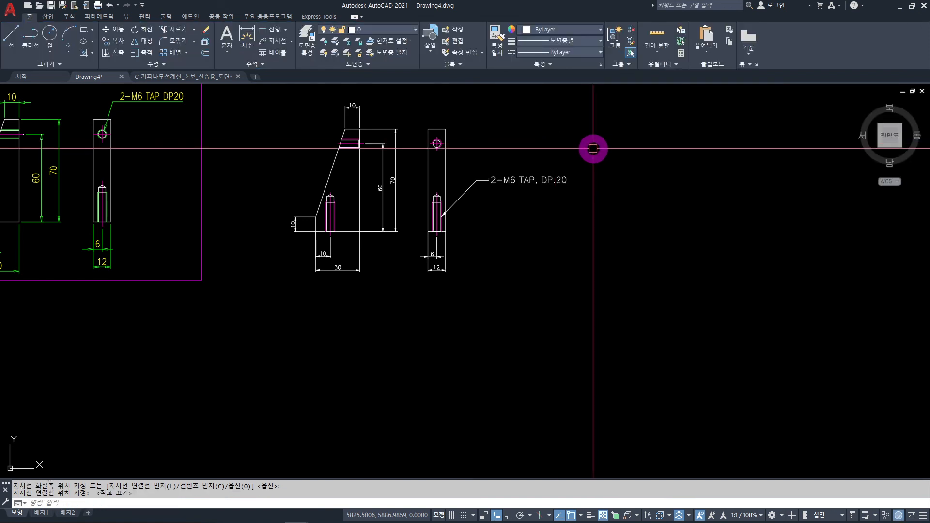
scroll(450, 213, up, 2)
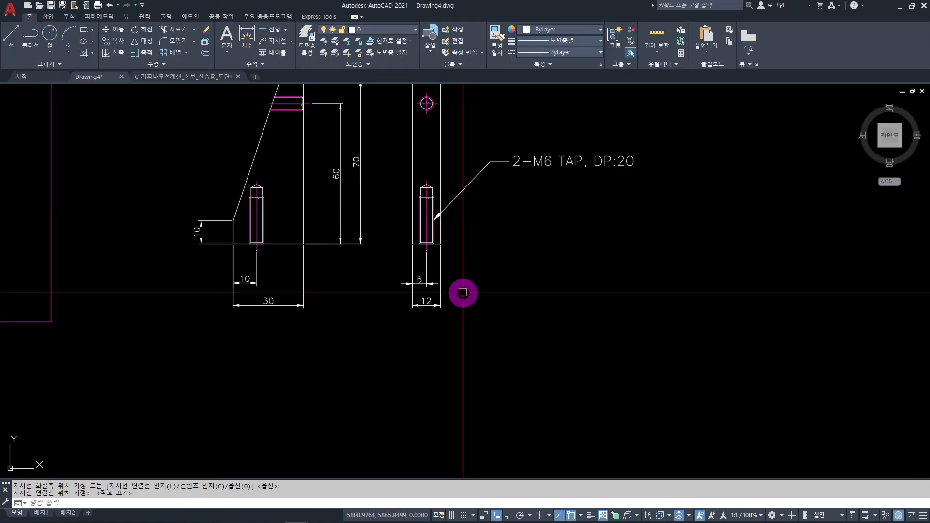
Scale the "2-M6 TAP, DP:20" leader by a factor of 0.75 about its arrow tip on the thread line.
scroll(472, 284, up, 4)
middle_drag(474, 245, 425, 312)
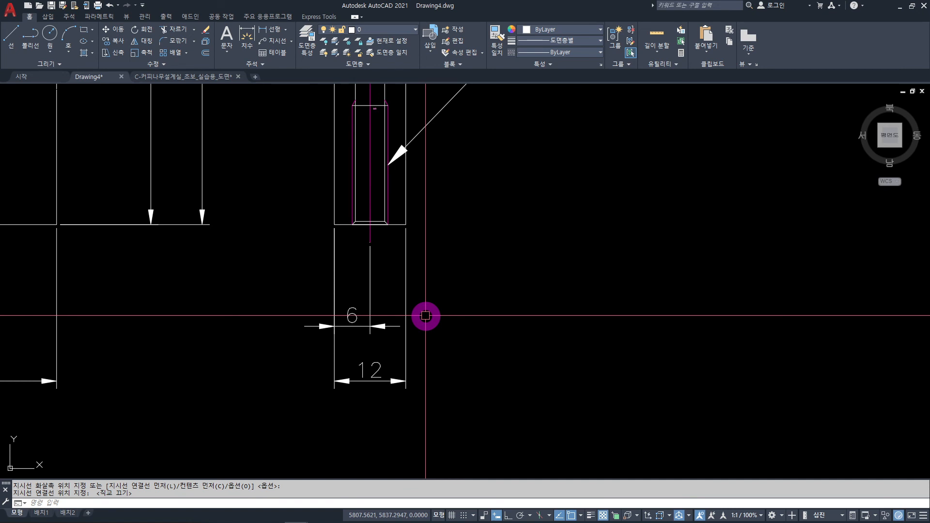
scroll(437, 297, down, 4)
middle_drag(461, 307, 411, 320)
double_click(449, 288)
click(574, 173)
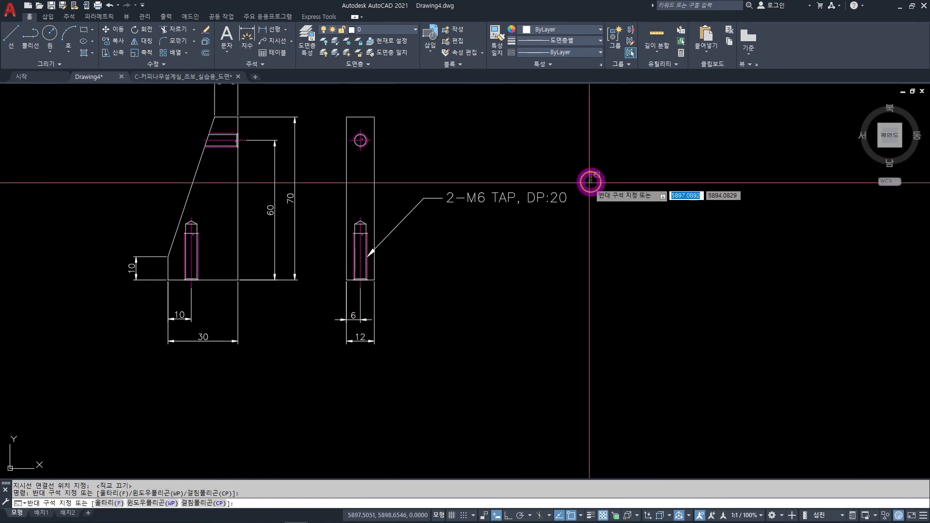
click(415, 240)
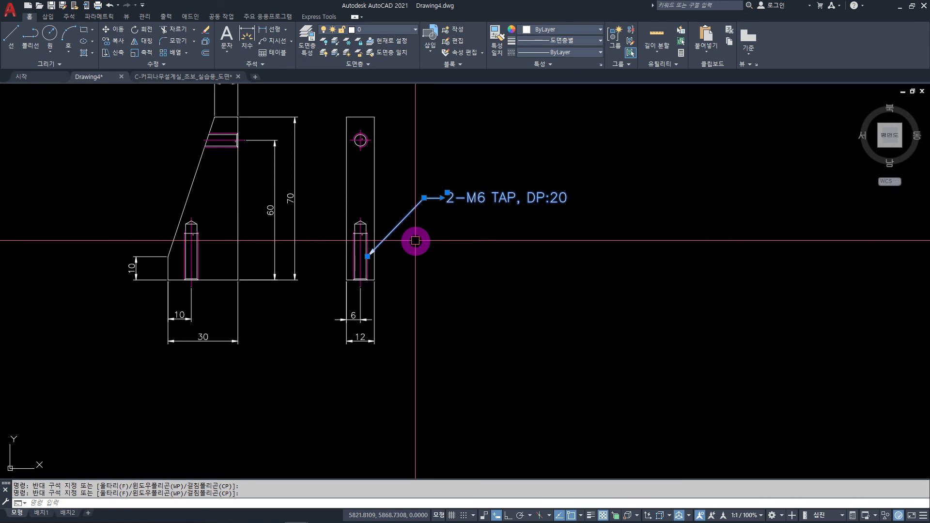
text(SC)
key(space)
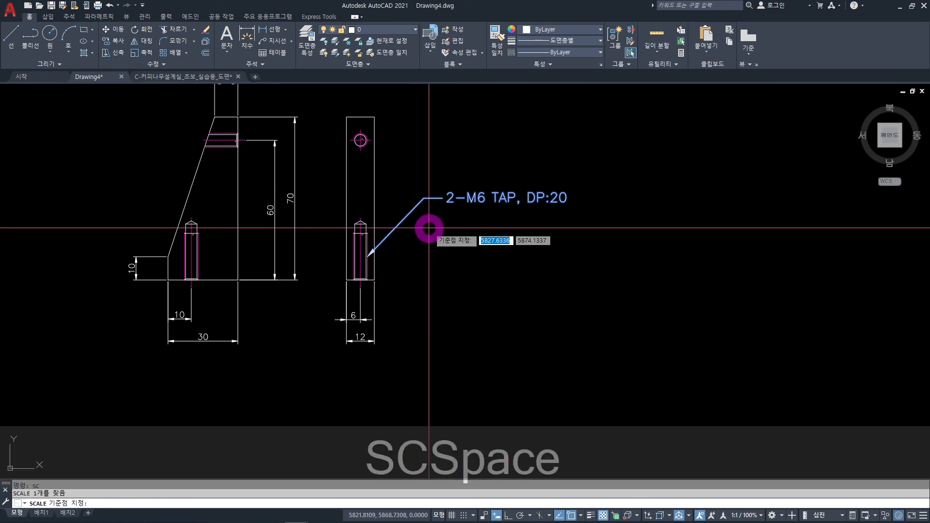
scroll(363, 264, up, 8)
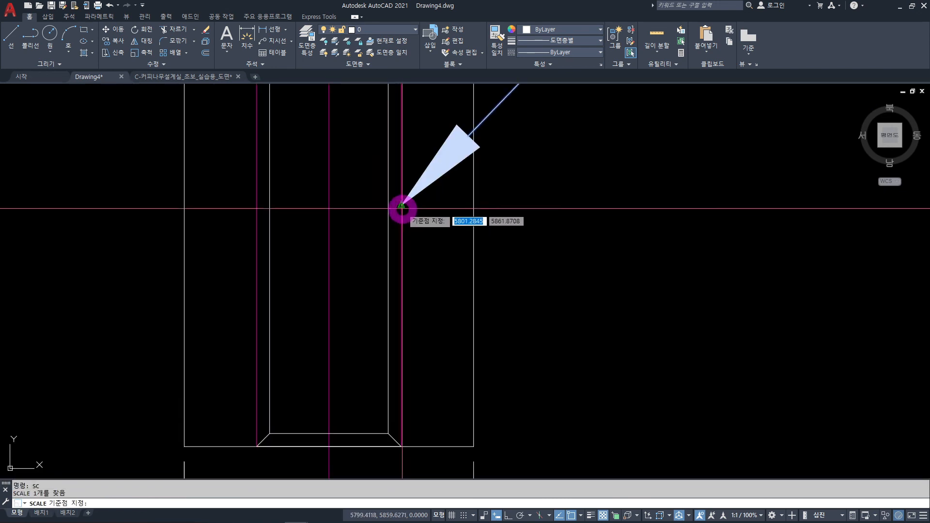
text(0.)
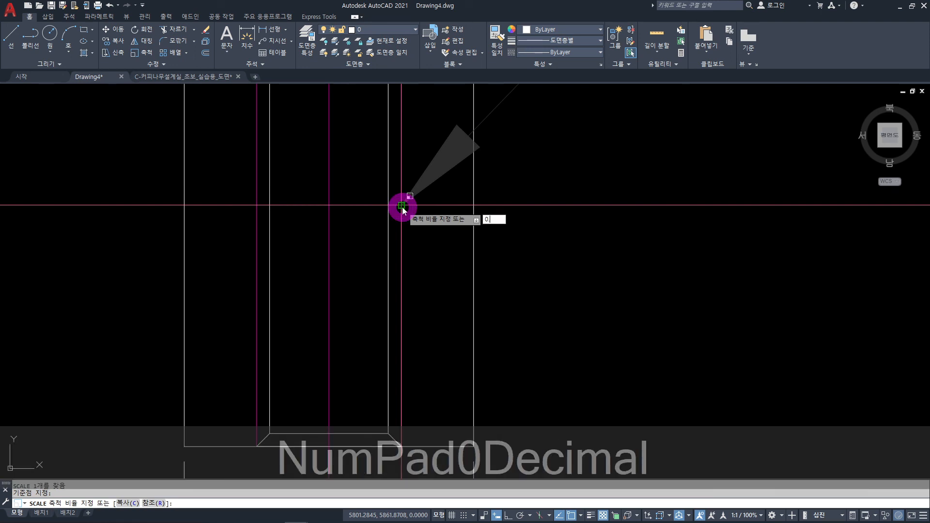
text(75)
key(Return)
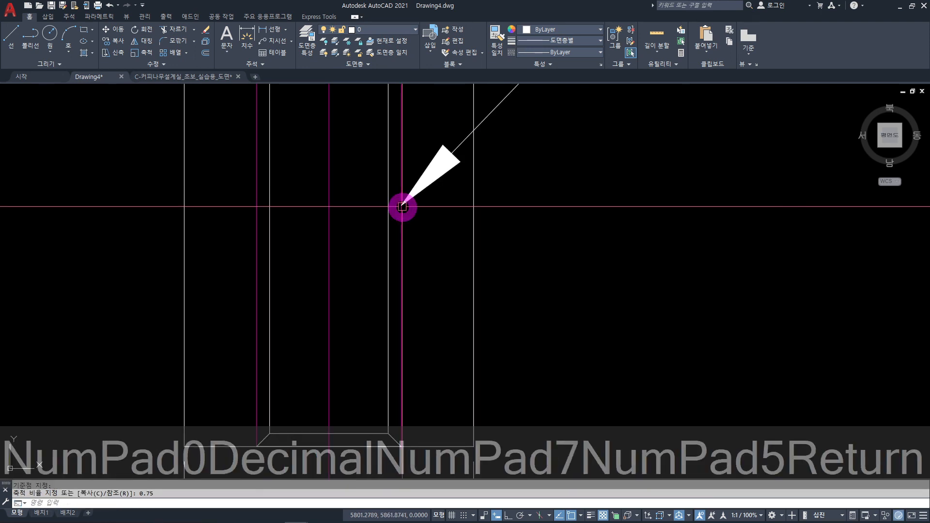
scroll(586, 151, down, 7)
scroll(587, 151, down, 2)
scroll(557, 192, up, 2)
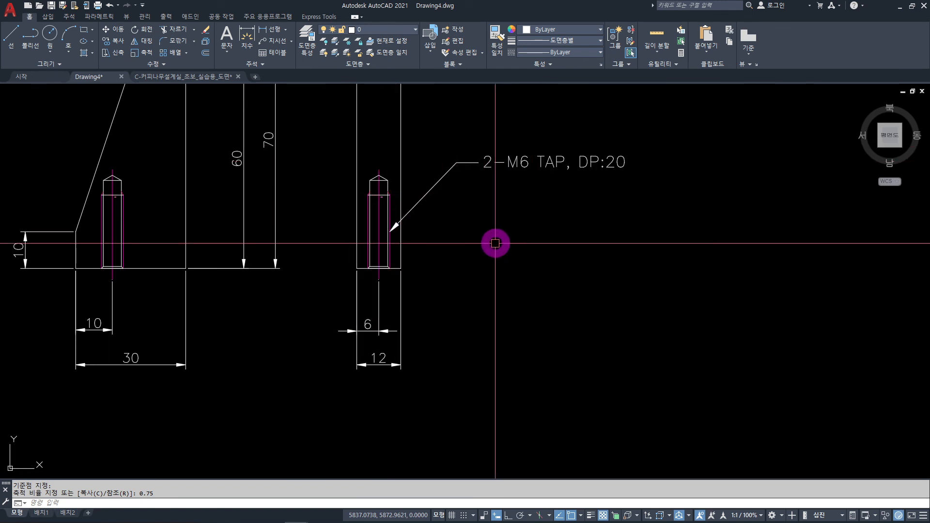
scroll(492, 278, down, 2)
mouse_move(479, 259)
middle_down()
mouse_move(466, 288)
mouse_move(455, 271)
middle_up()
scroll(463, 244, up, 2)
click(461, 253)
click(462, 254)
middle_drag(472, 216, 457, 240)
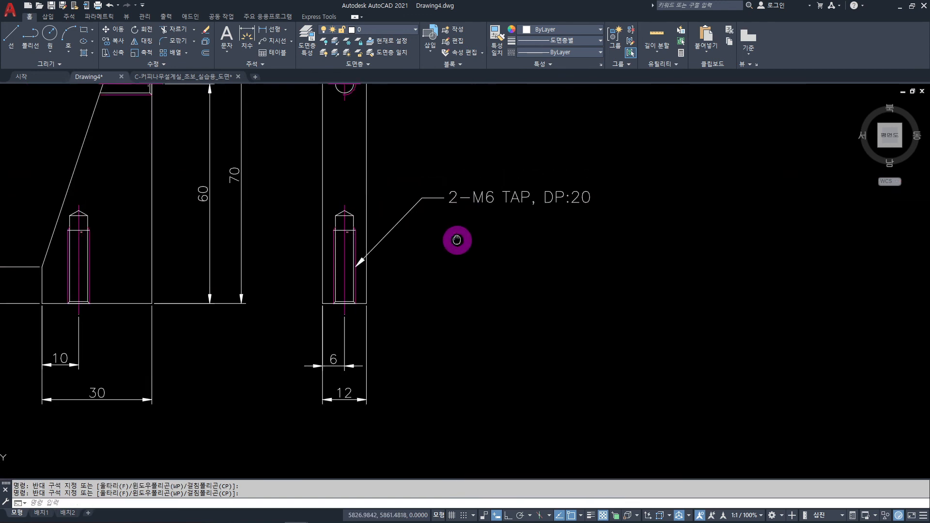
Run the custom M6 leader command to add an "M6 TAP DP18" note from the lower tapped hole's right thread line, above the existing leader.
text(M6)
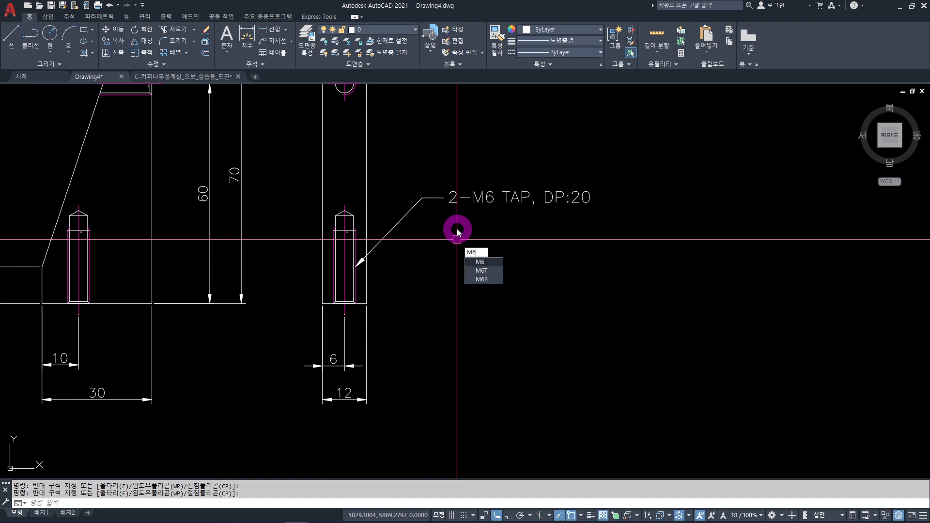
key(space)
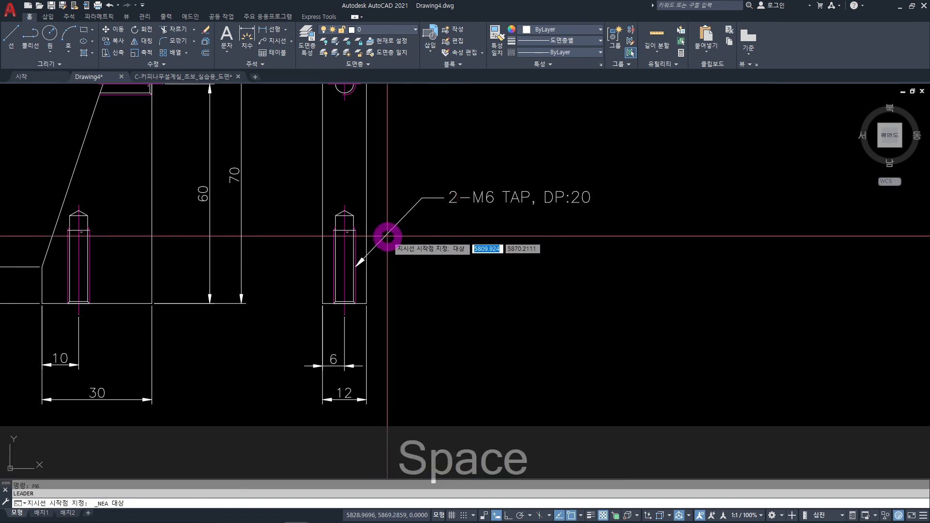
scroll(362, 237, up, 4)
click(345, 237)
scroll(384, 251, down, 5)
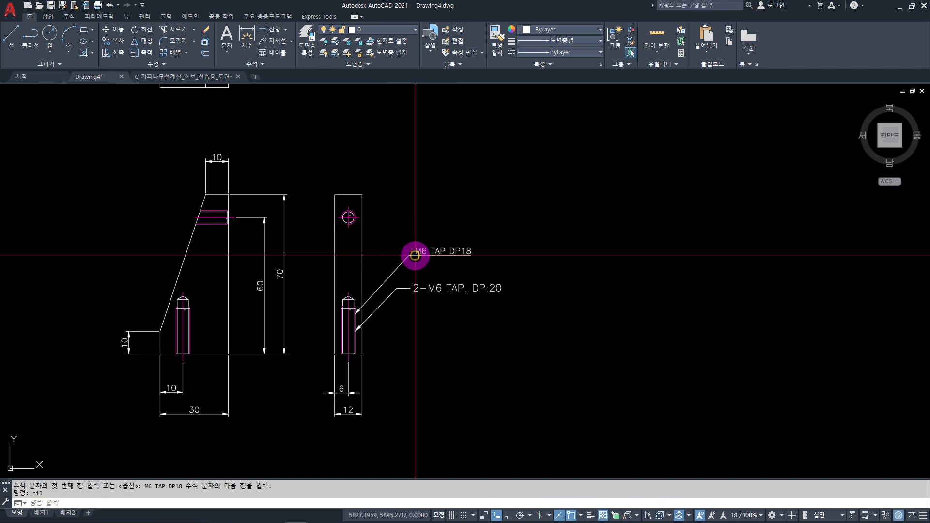
scroll(438, 264, up, 2)
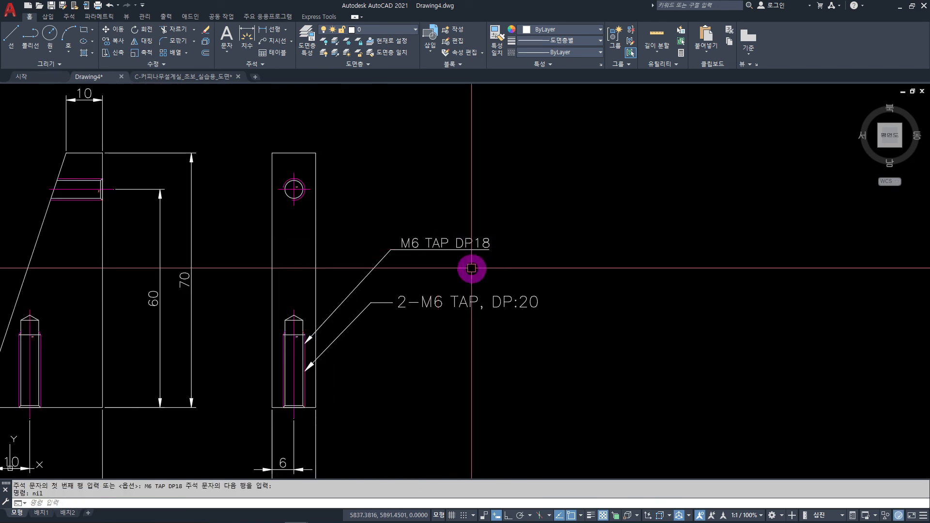
Change the new upper leader's note to "2-M6 TAP DP:20" and finish the text edit.
scroll(402, 245, up, 4)
double_click(419, 234)
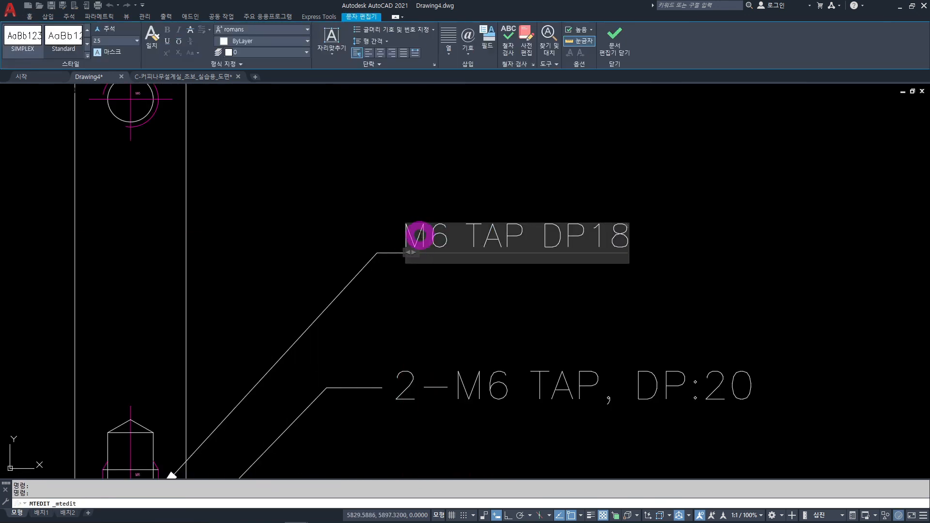
key(Home)
text(2-)
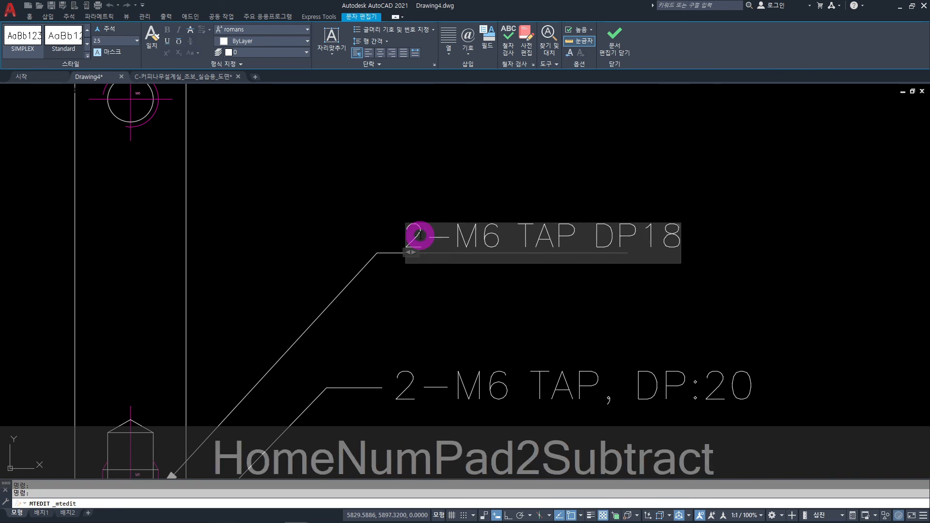
click(637, 241)
text(:20)
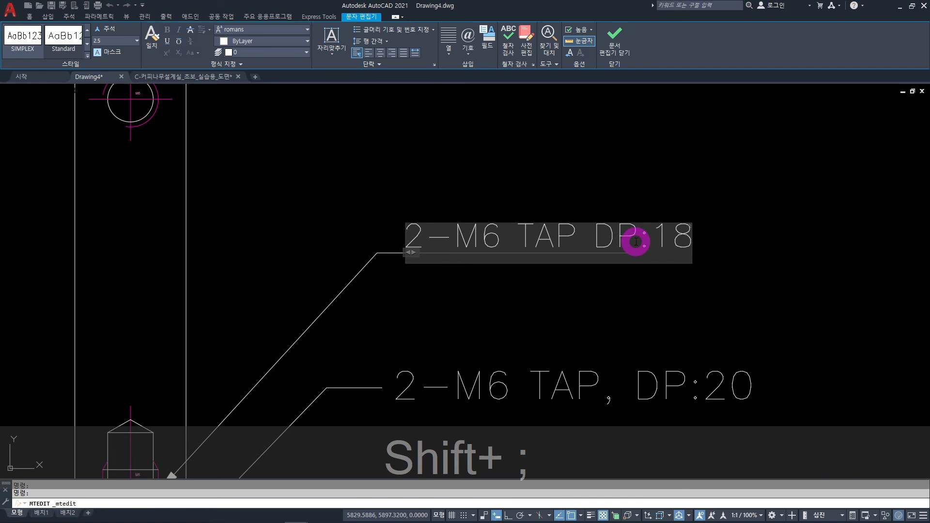
key(Delete)
click(577, 174)
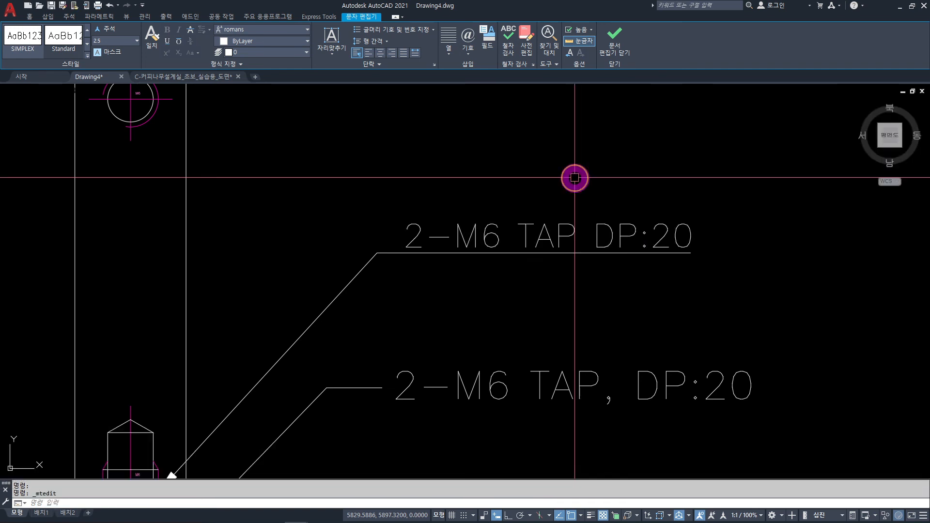
scroll(571, 200, down, 6)
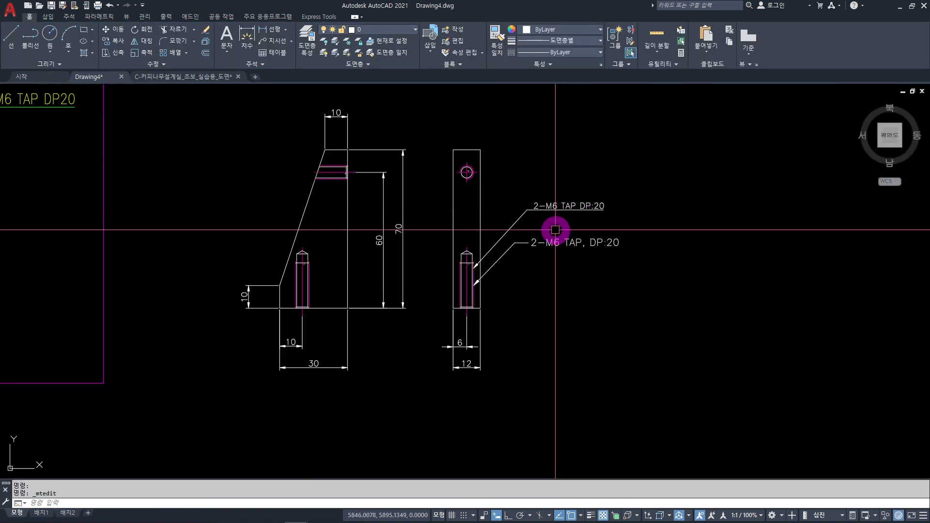
scroll(555, 230, up, 2)
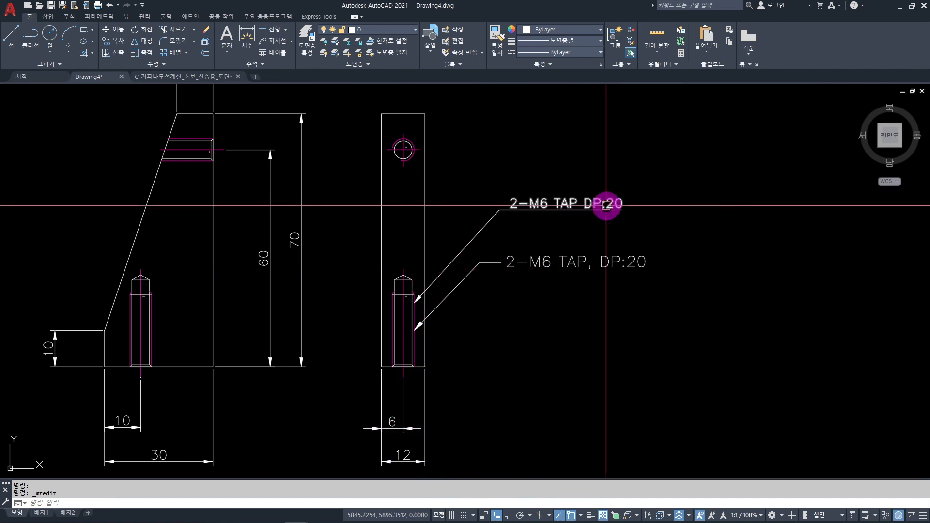
scroll(561, 313, down, 4)
mouse_move(561, 313)
middle_down()
mouse_move(563, 332)
mouse_move(643, 339)
mouse_move(640, 349)
middle_up()
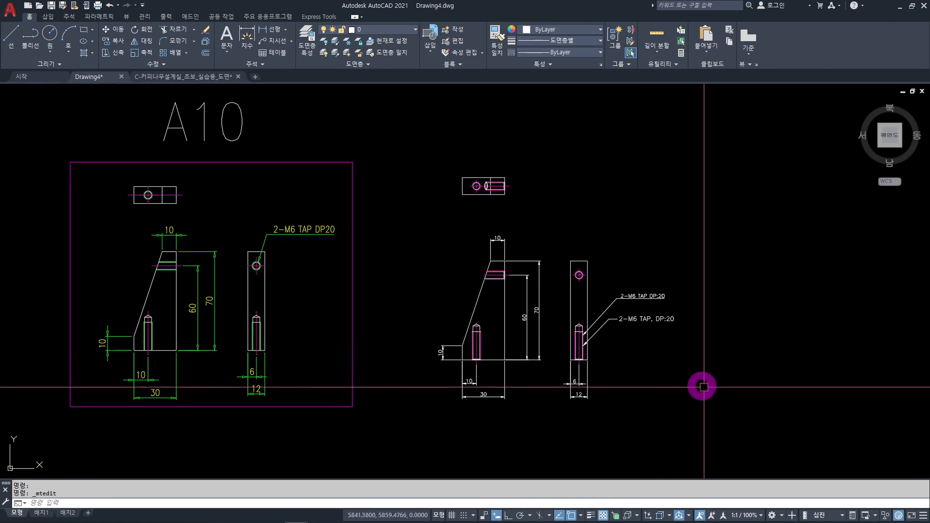